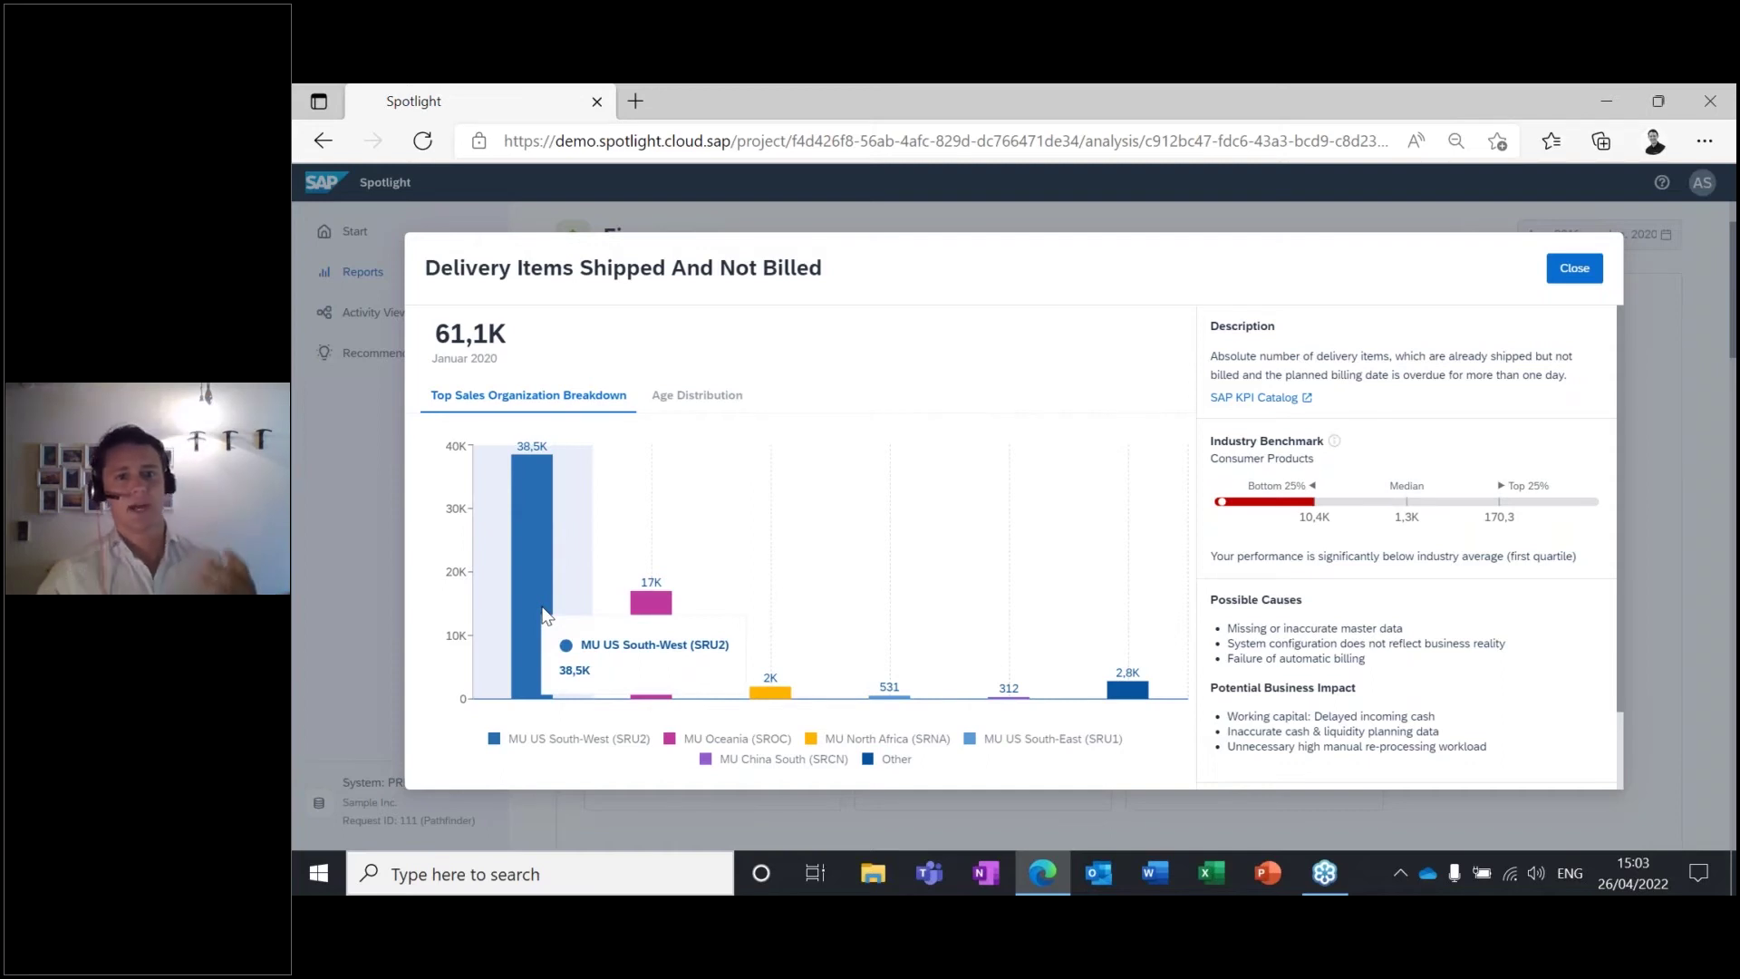
# Show the age distribution of the delivery items shipped and not billed, and inspect the < 3 Months and 5-10 Years groups.
pyautogui.click(700, 414)
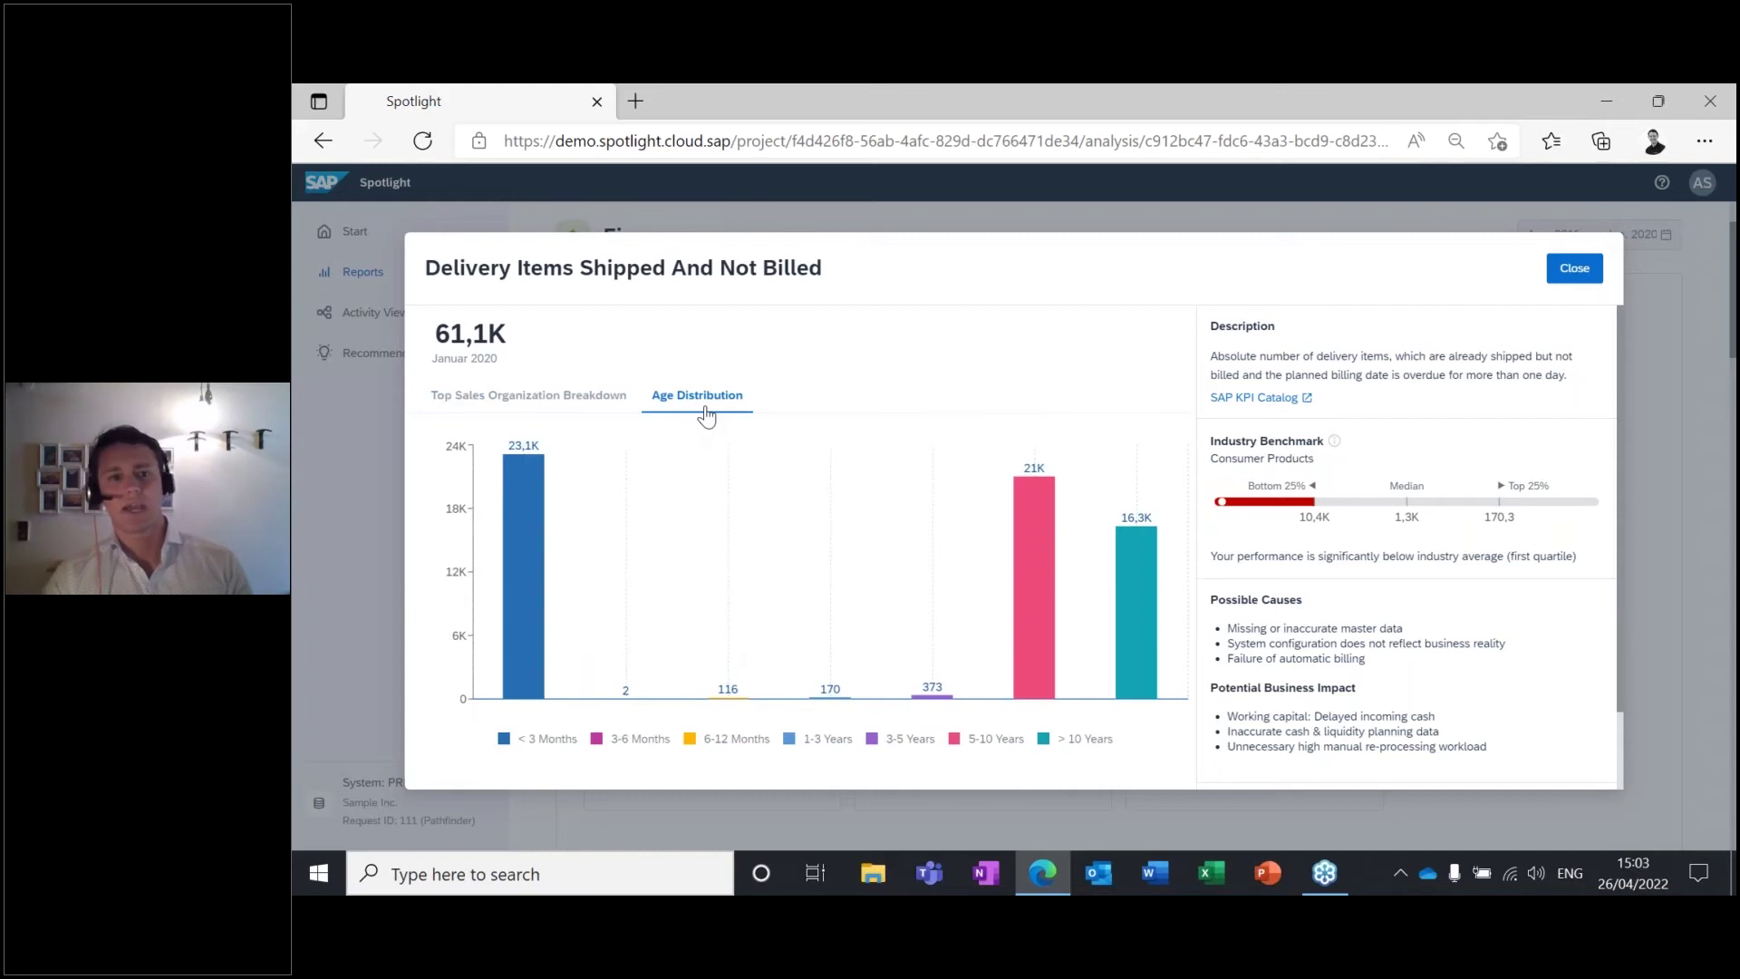
pyautogui.moveTo(546, 512)
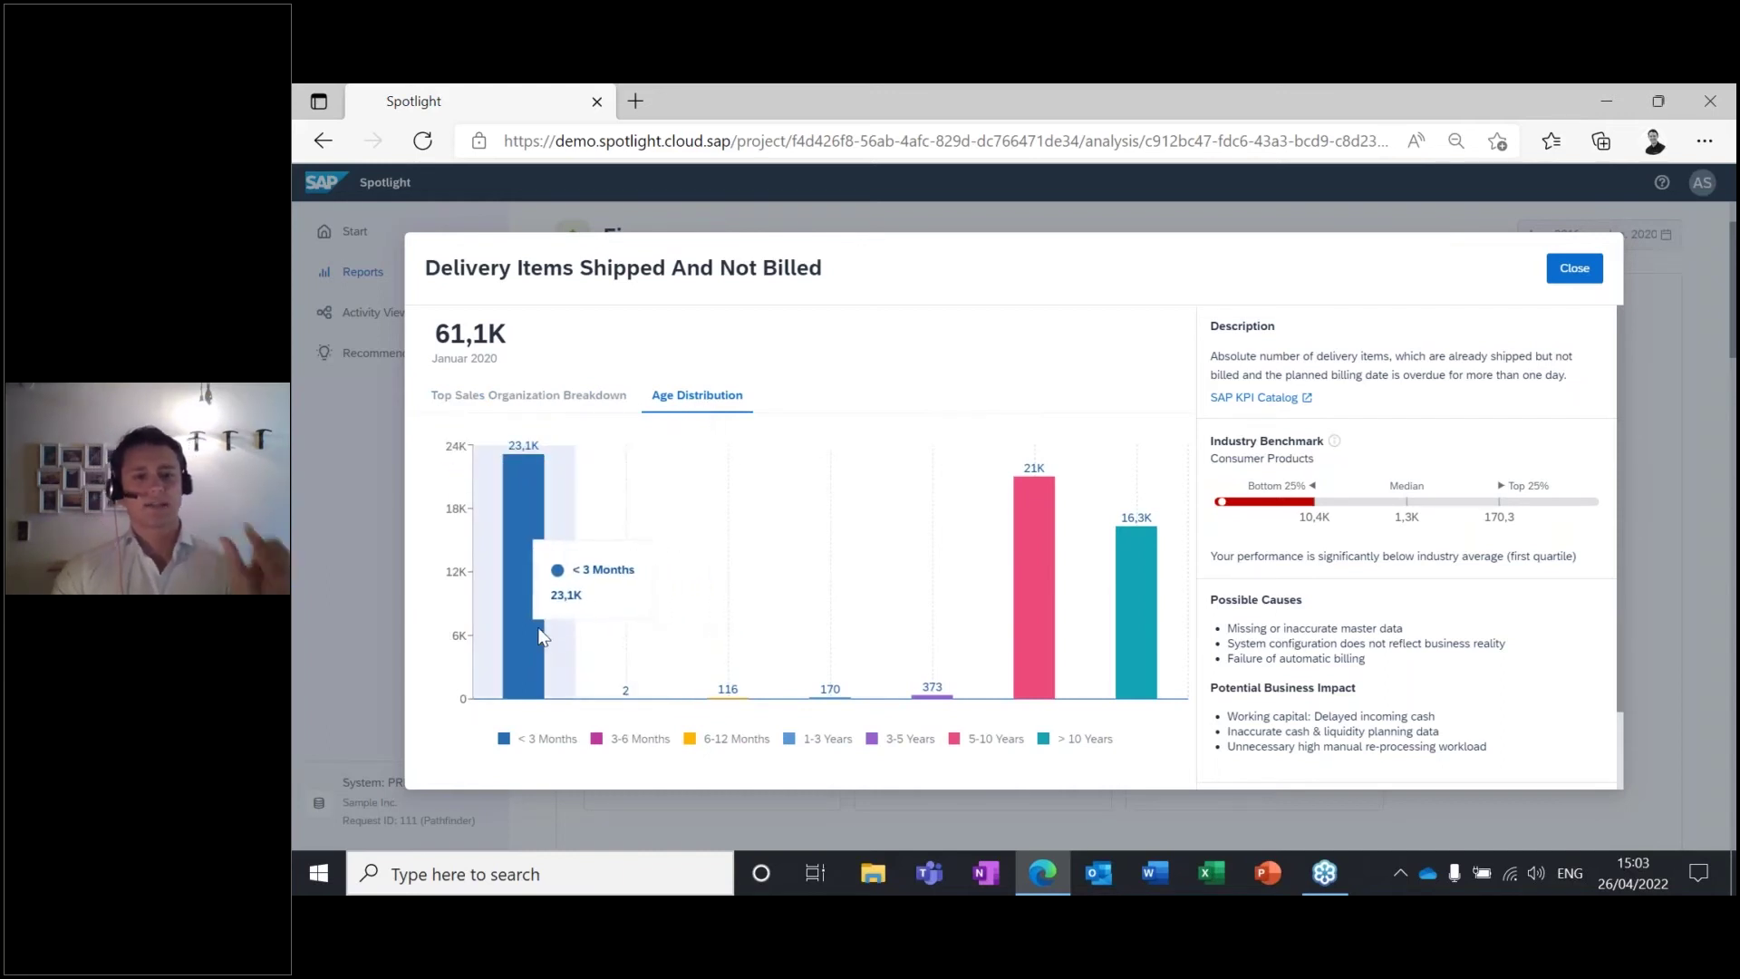
pyautogui.moveTo(1034, 617)
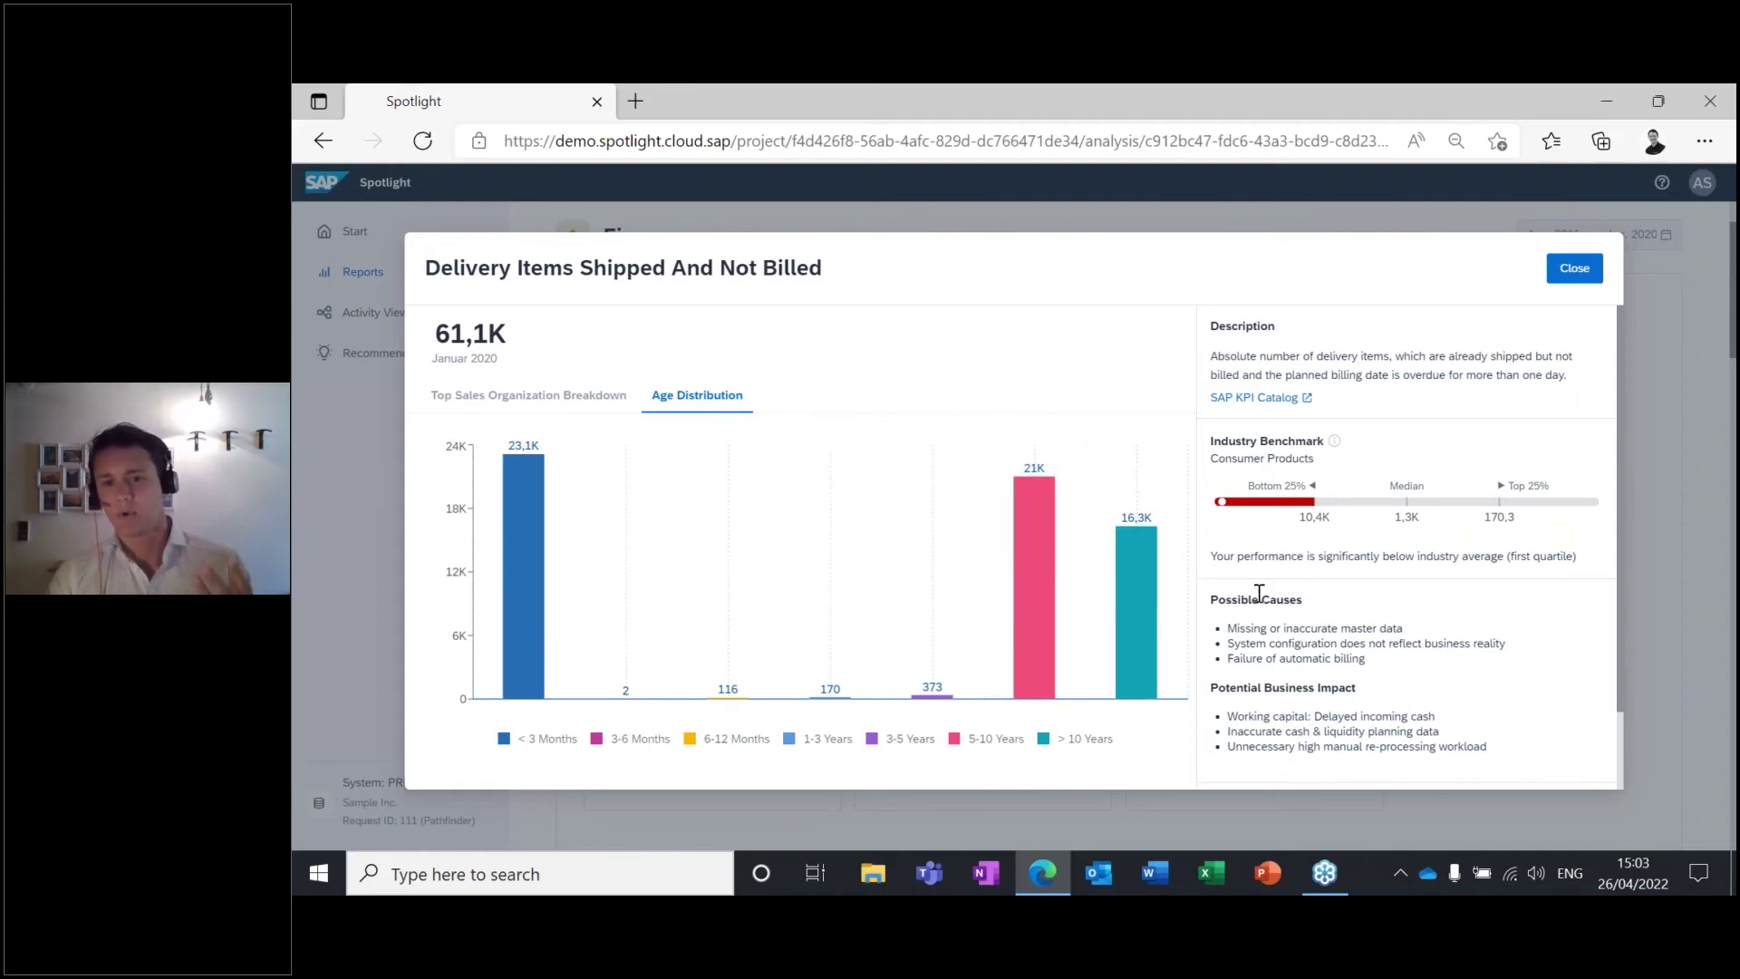
# Review the possible causes and potential business impact of the unbilled delivery items, and close the indicator's details.
pyautogui.moveTo(1212, 599); pyautogui.dragTo(1303, 600)
pyautogui.click(1339, 558)
pyautogui.moveTo(1237, 687); pyautogui.dragTo(1353, 689)
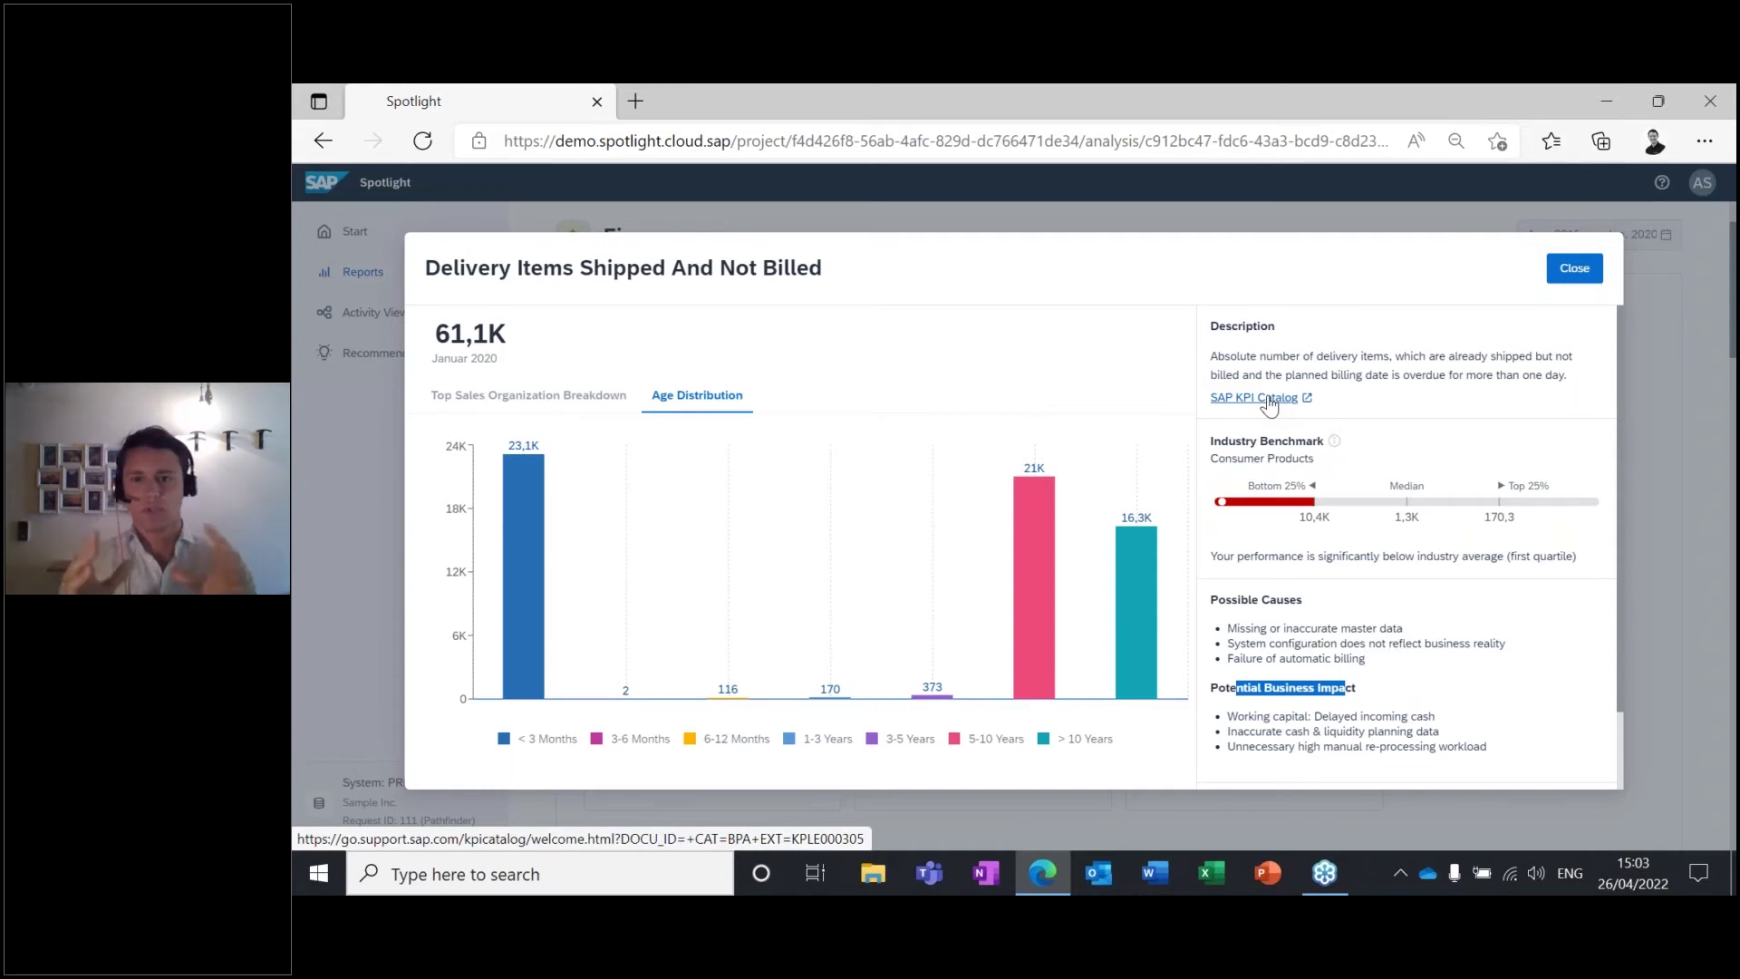
pyautogui.click(1574, 268)
# Enable the benchmark comparison for the Finance processes with automation potential.
pyautogui.scroll(-2, 1268, 472)
pyautogui.scroll(-2, 1271, 419)
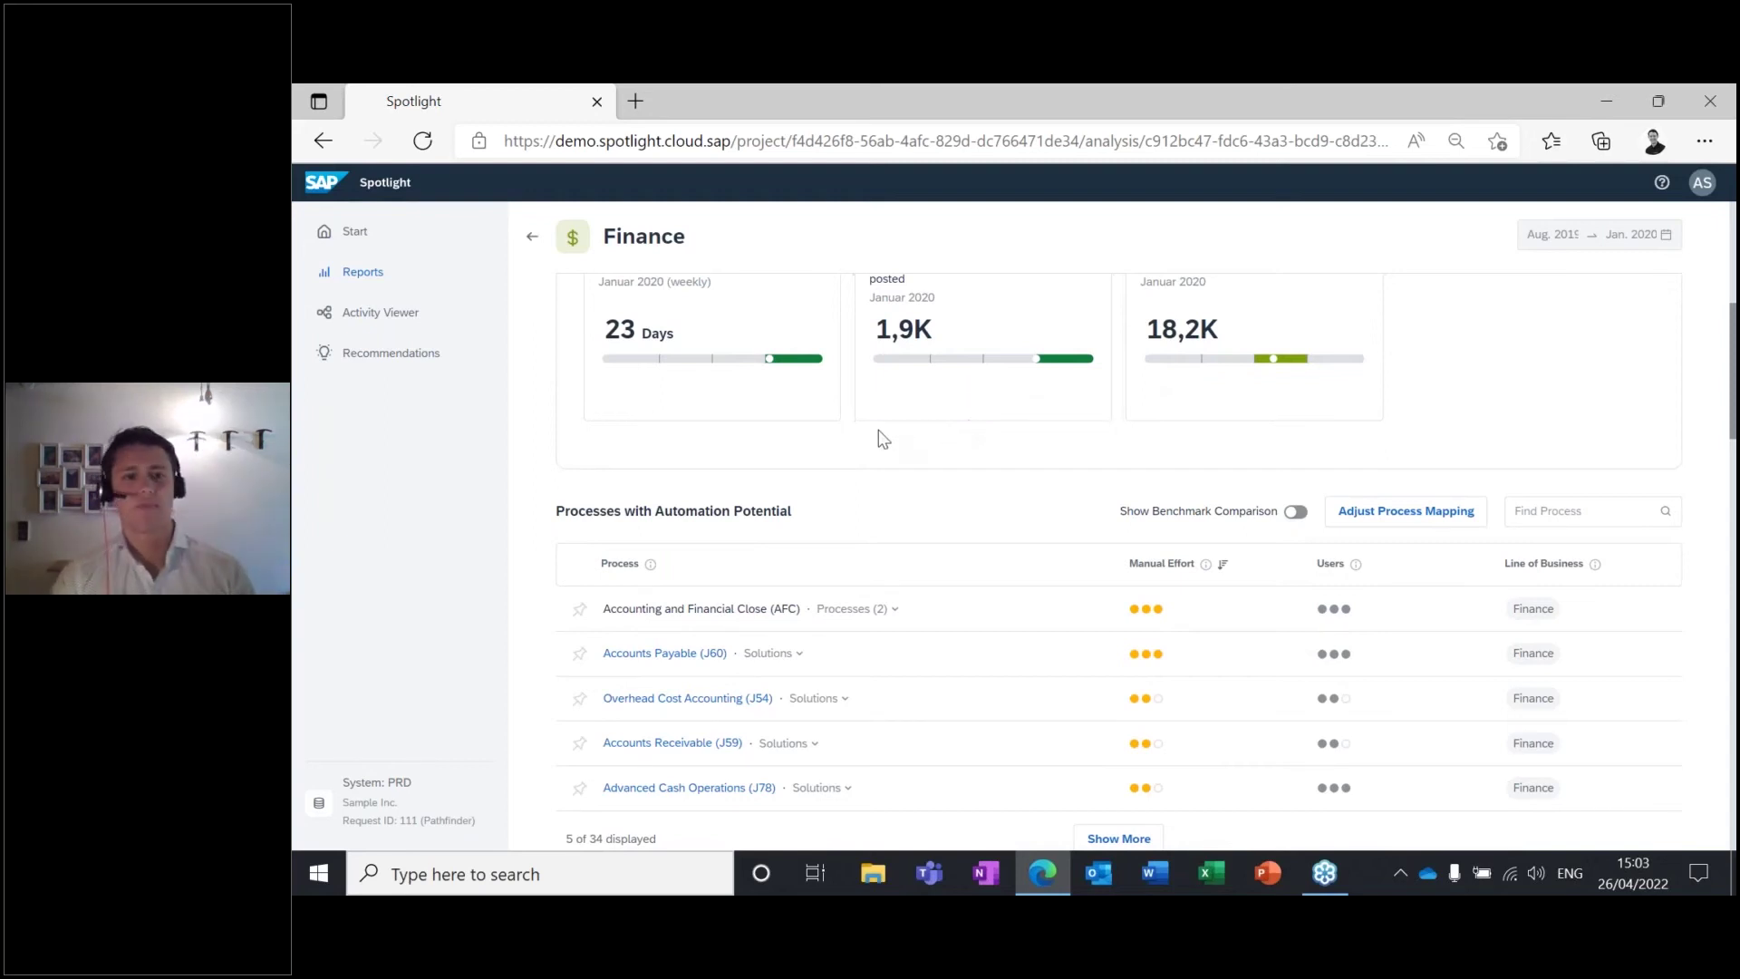
pyautogui.scroll(-2, 876, 437)
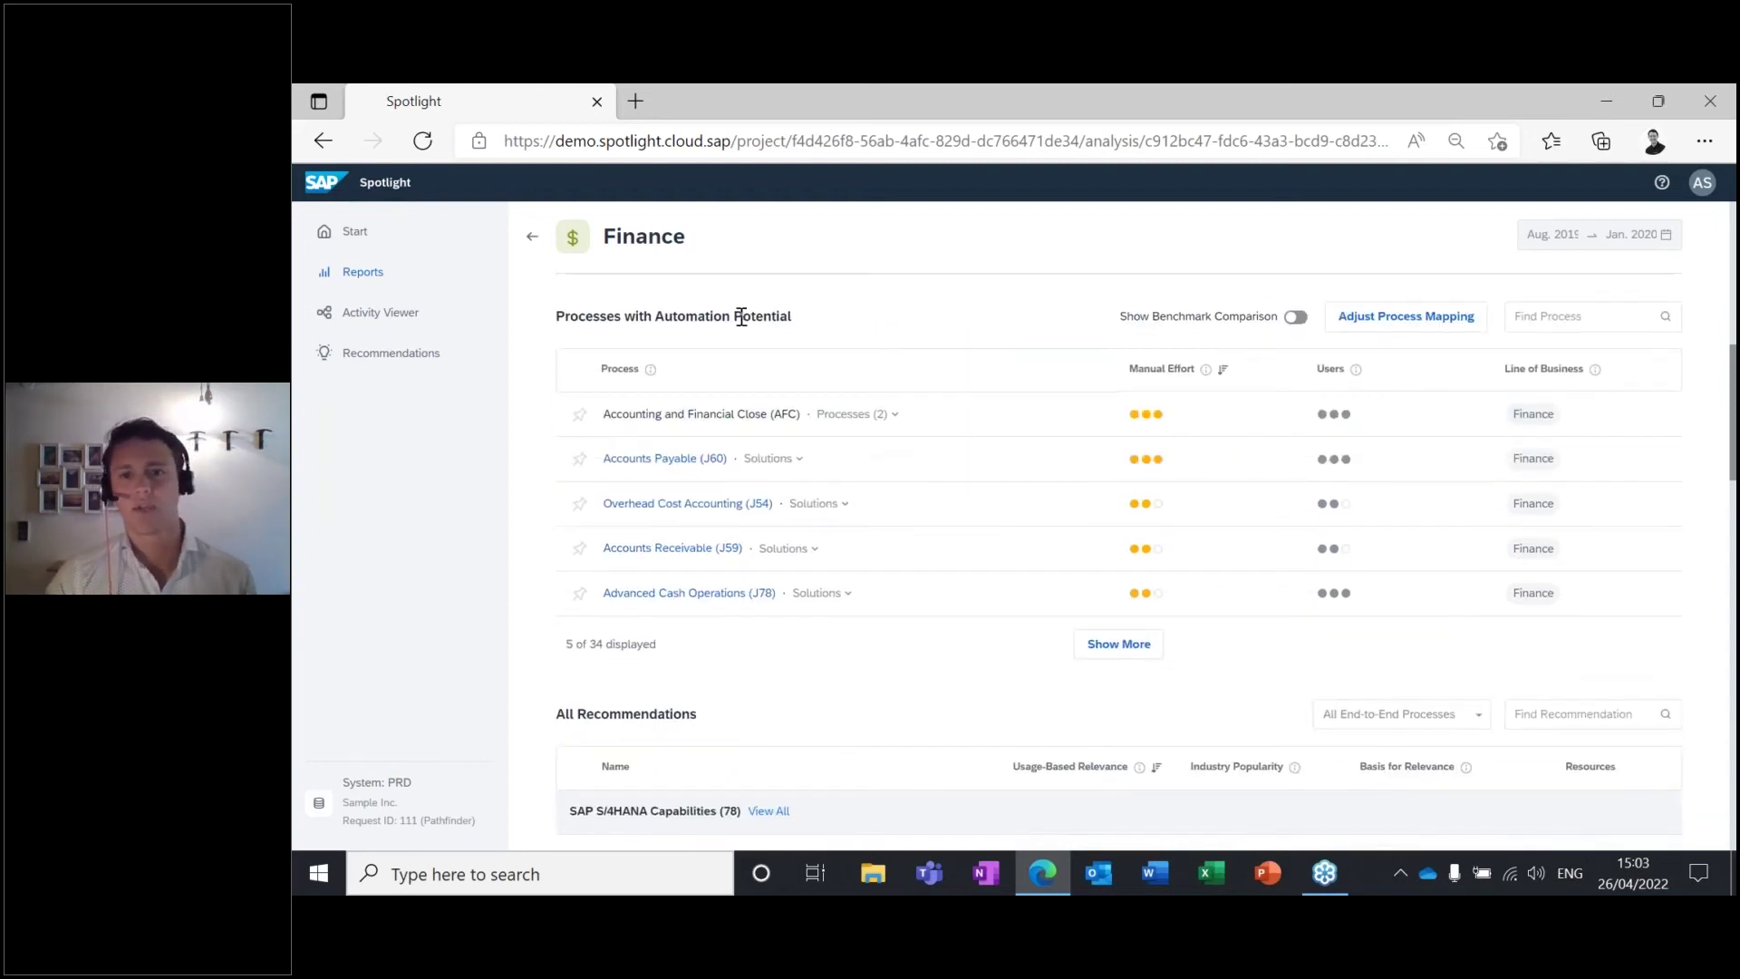
pyautogui.click(1296, 326)
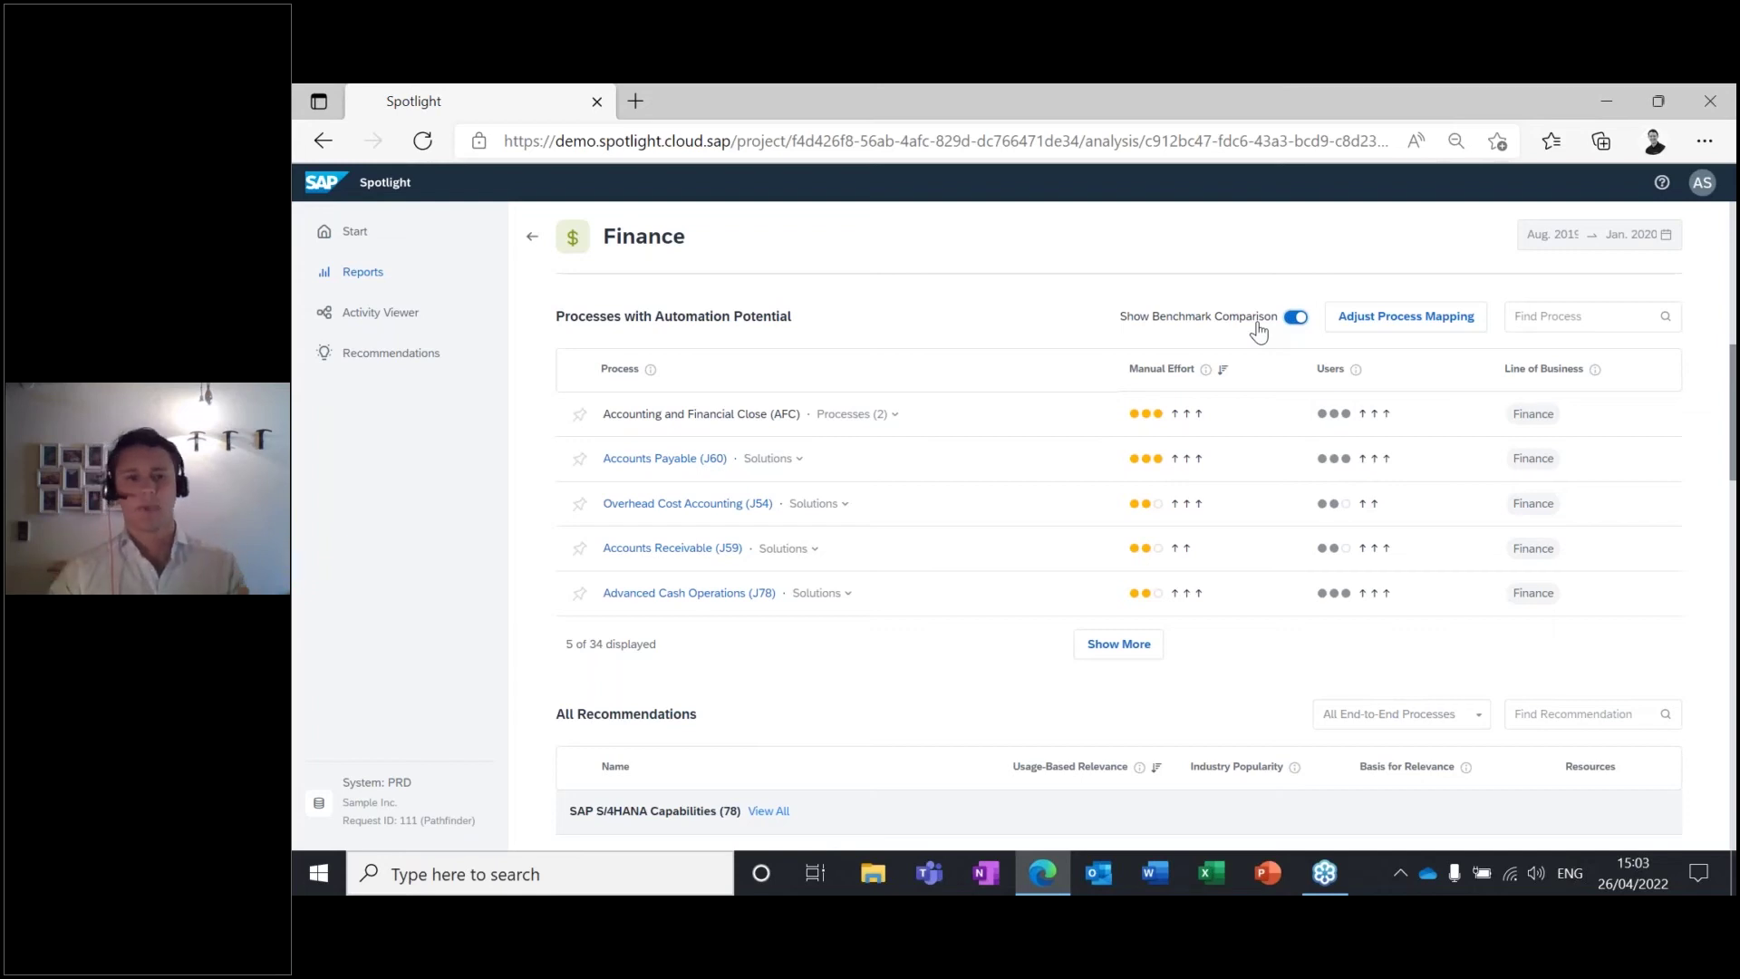
# Open the Accounts Receivable (J59) process, examine its standard process diagram from 01 - Main through 08 - Incorrect Posting, and close it.
pyautogui.click(669, 549)
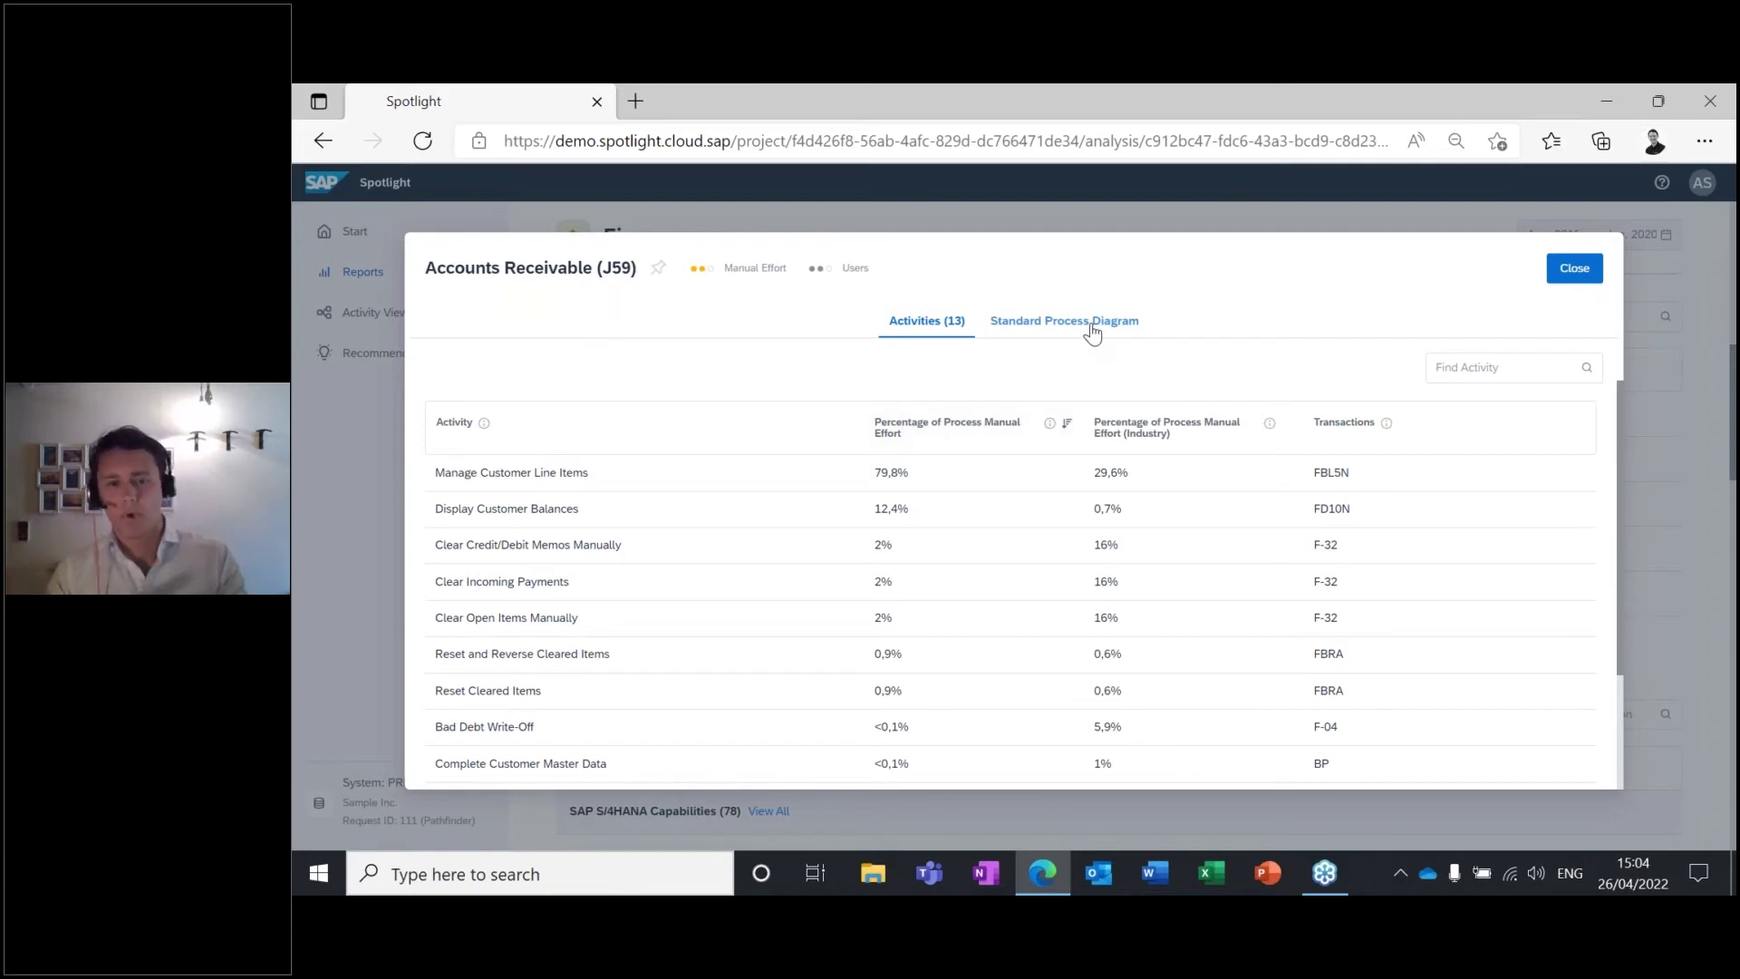
pyautogui.click(1092, 326)
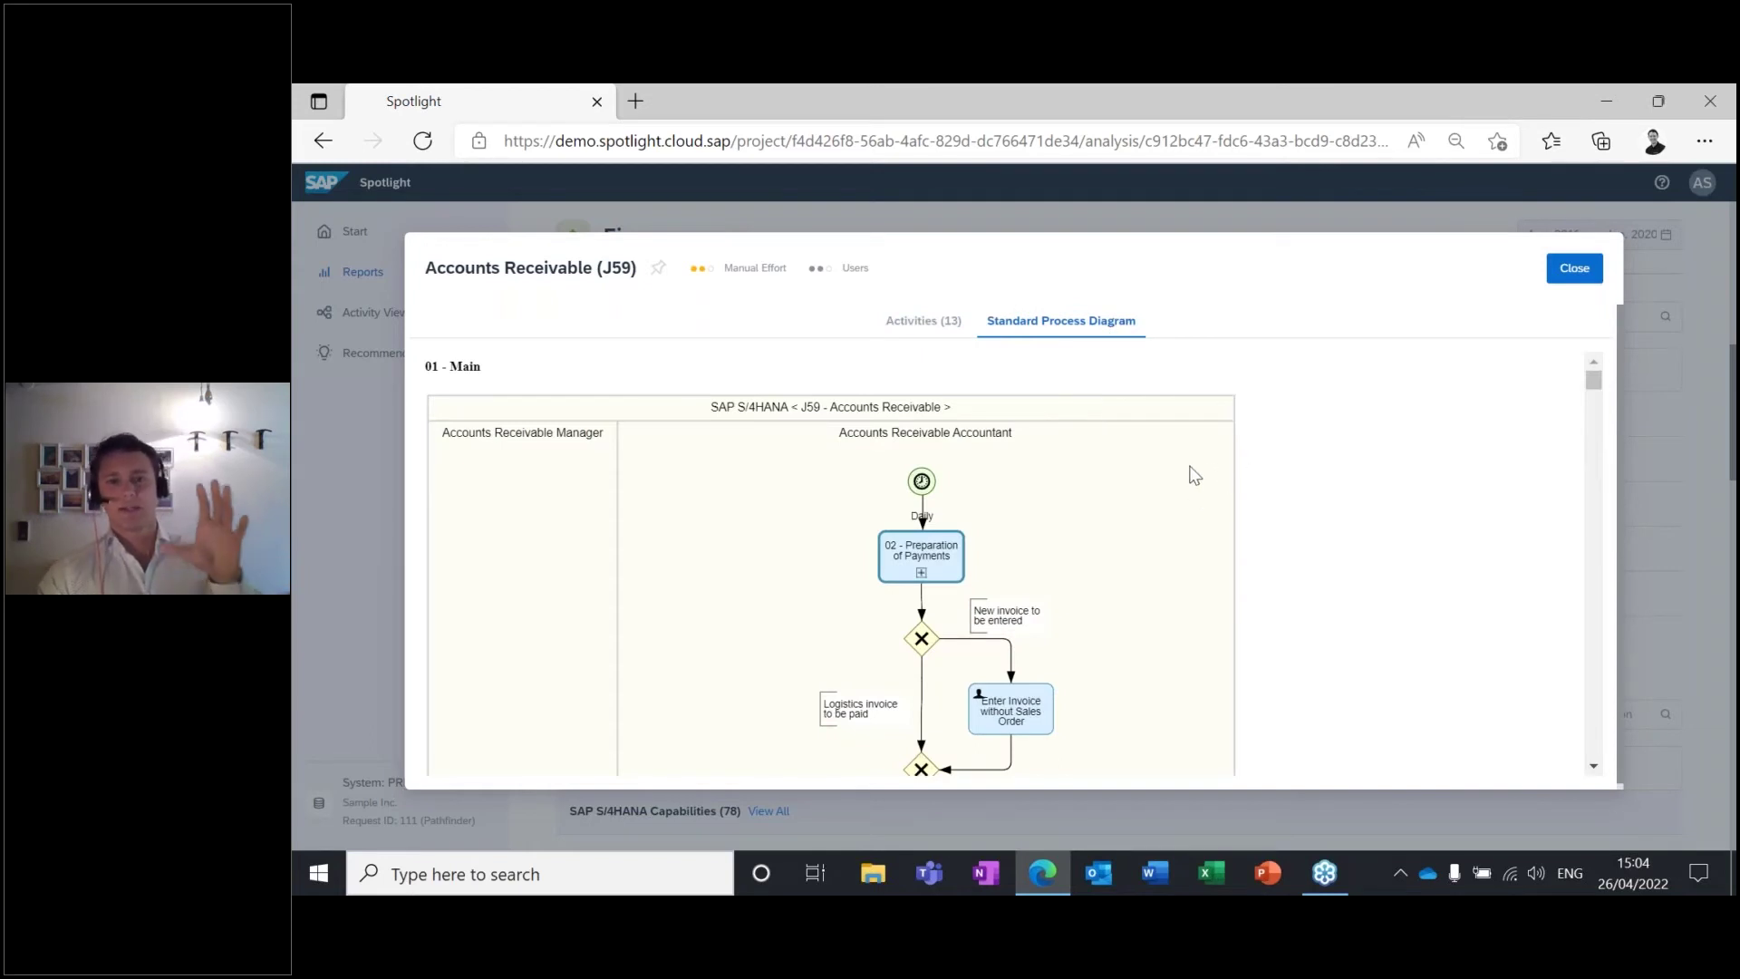
pyautogui.scroll(-1, 944, 405)
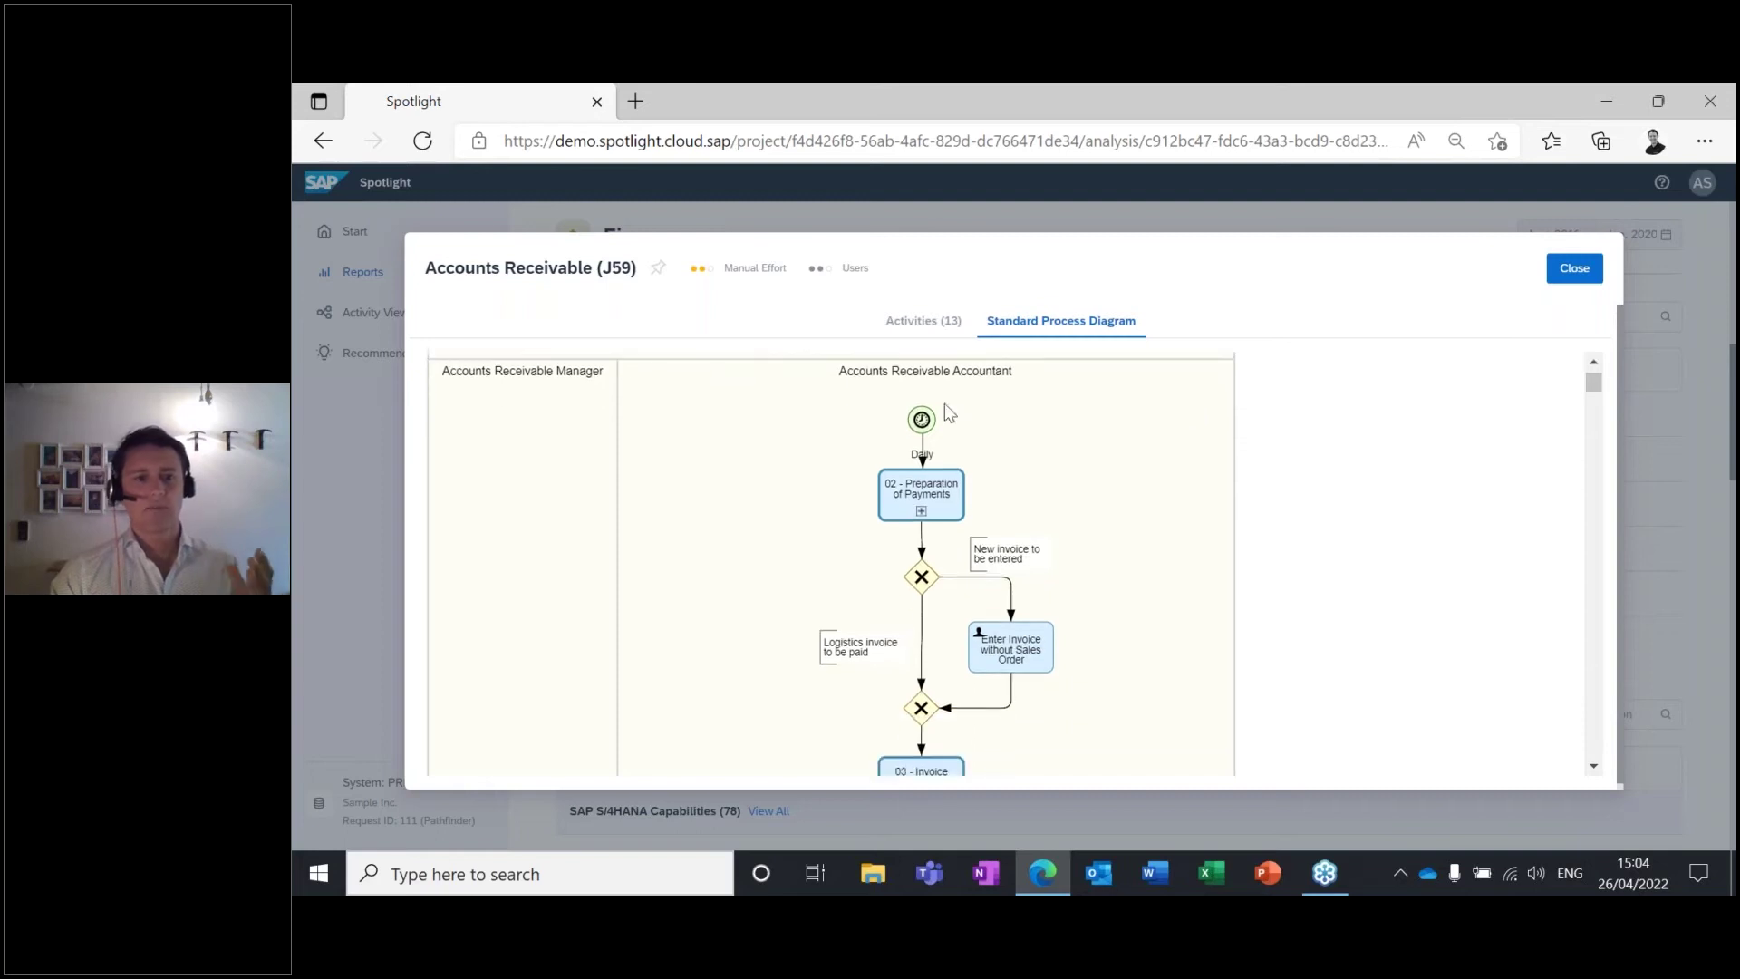
pyautogui.scroll(1, 656, 435)
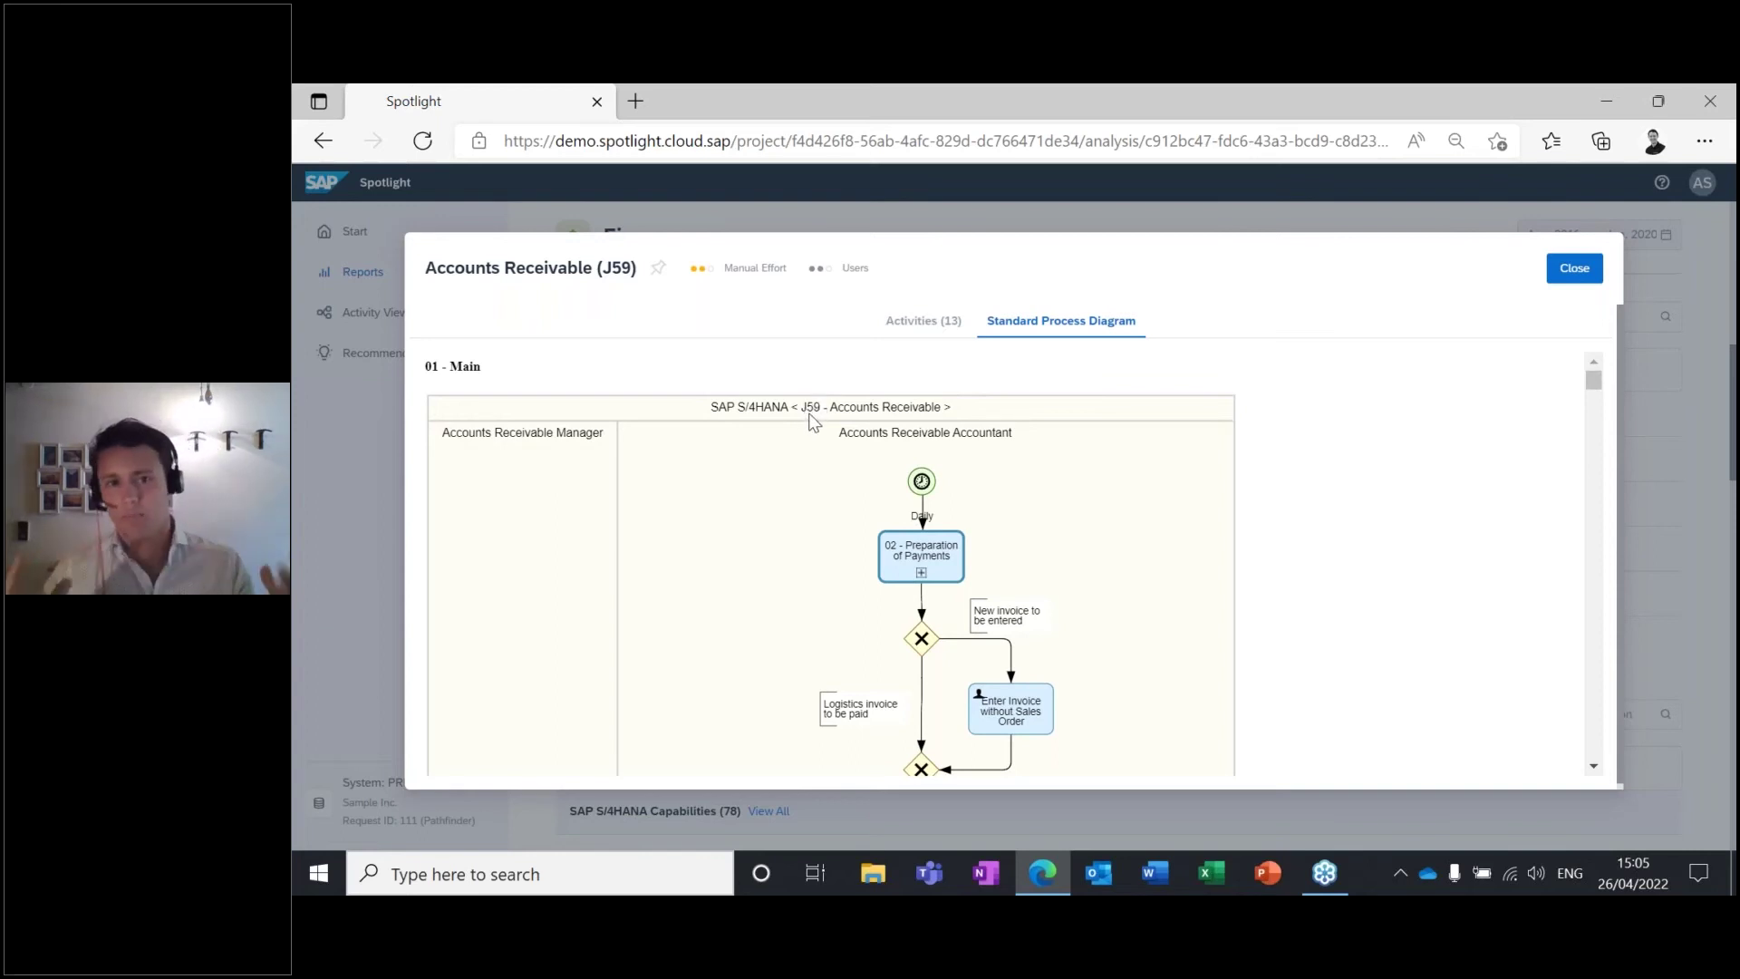
pyautogui.scroll(-6, 1259, 580)
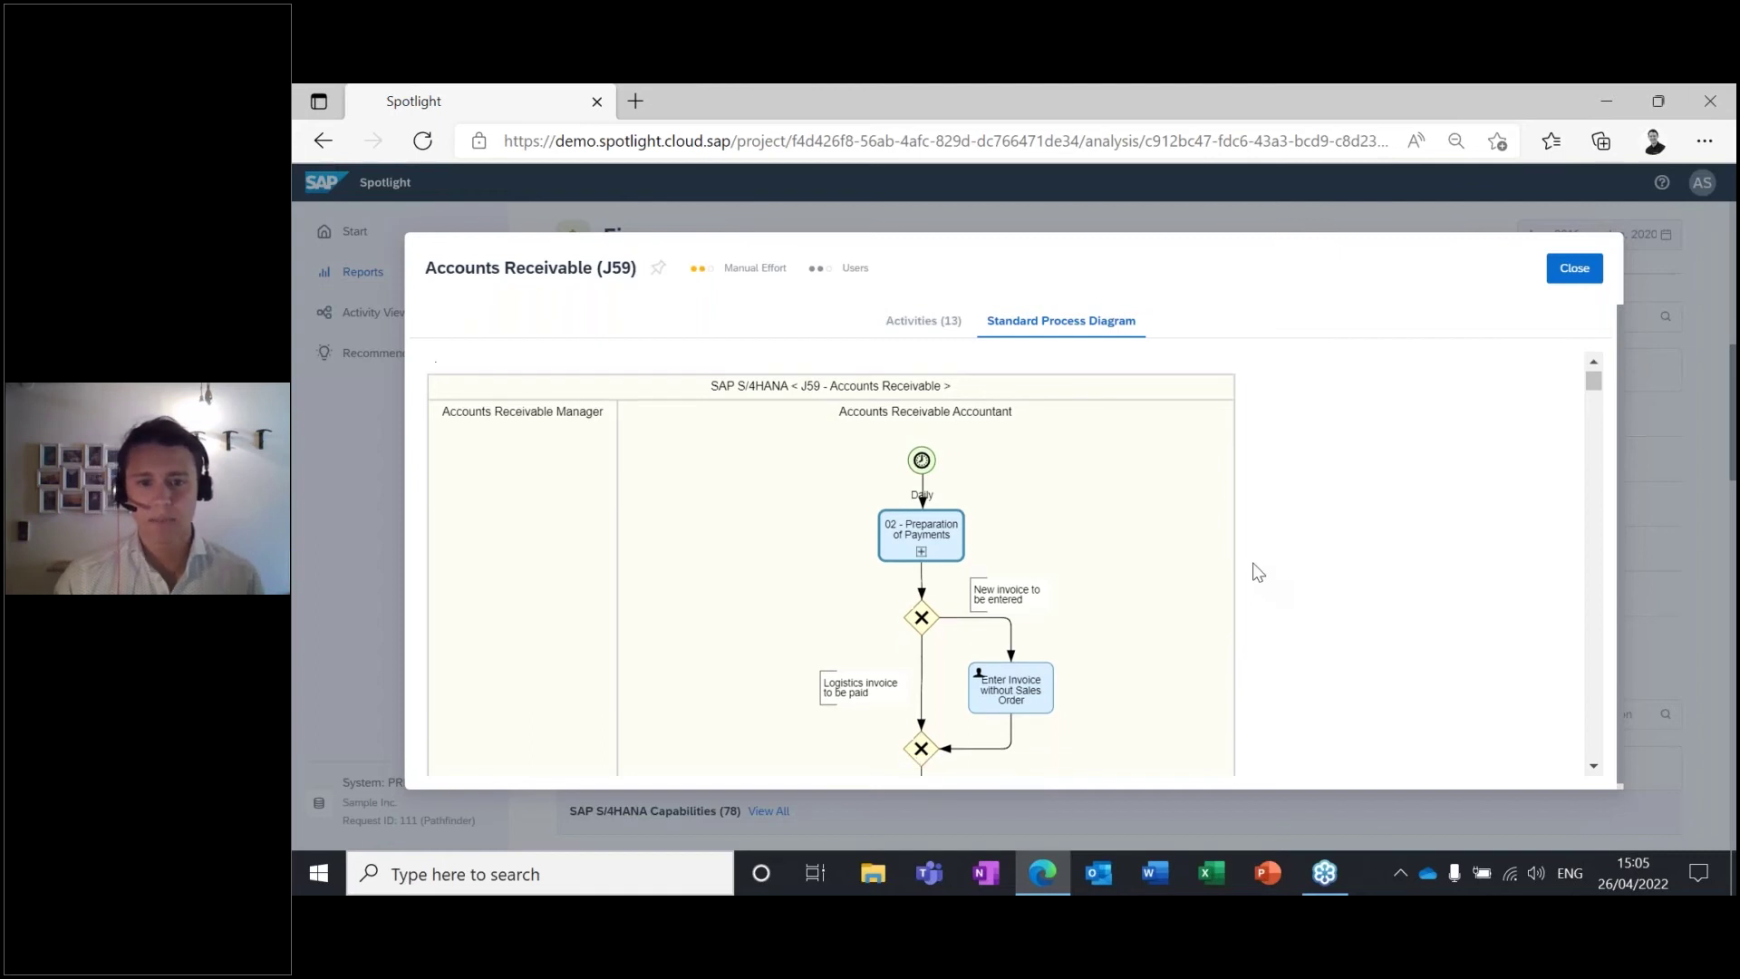
pyautogui.scroll(-5, 1262, 582)
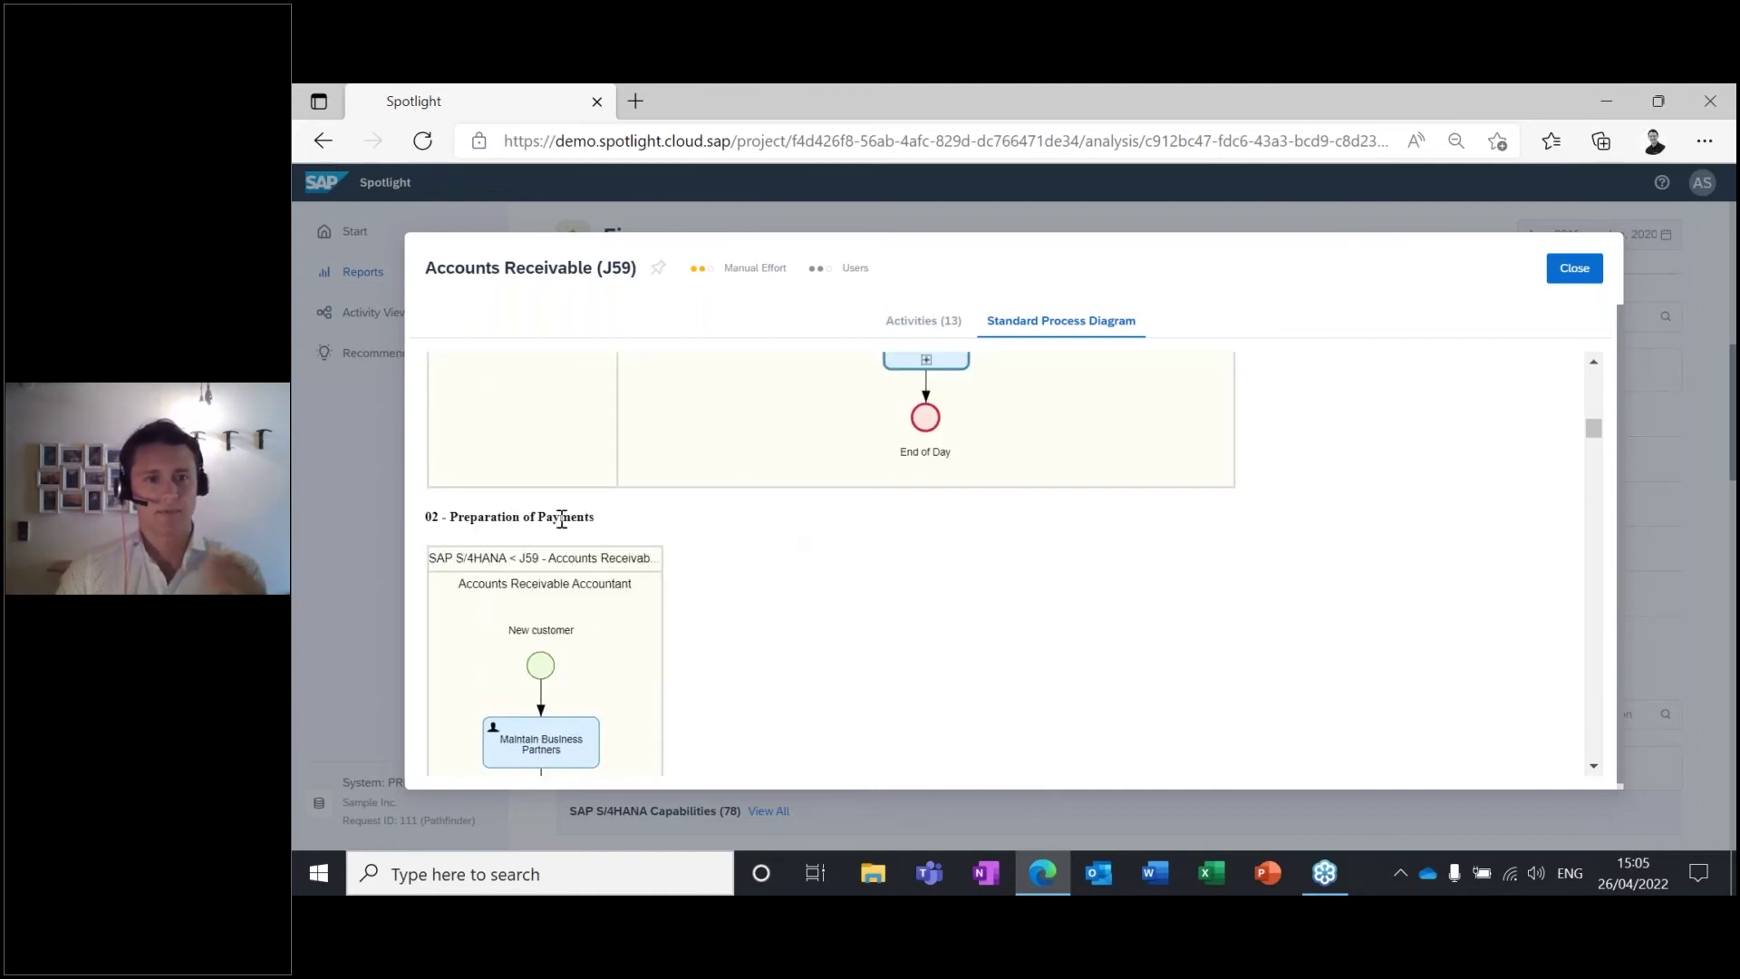
pyautogui.moveTo(1594, 427); pyautogui.dragTo(1605, 673)
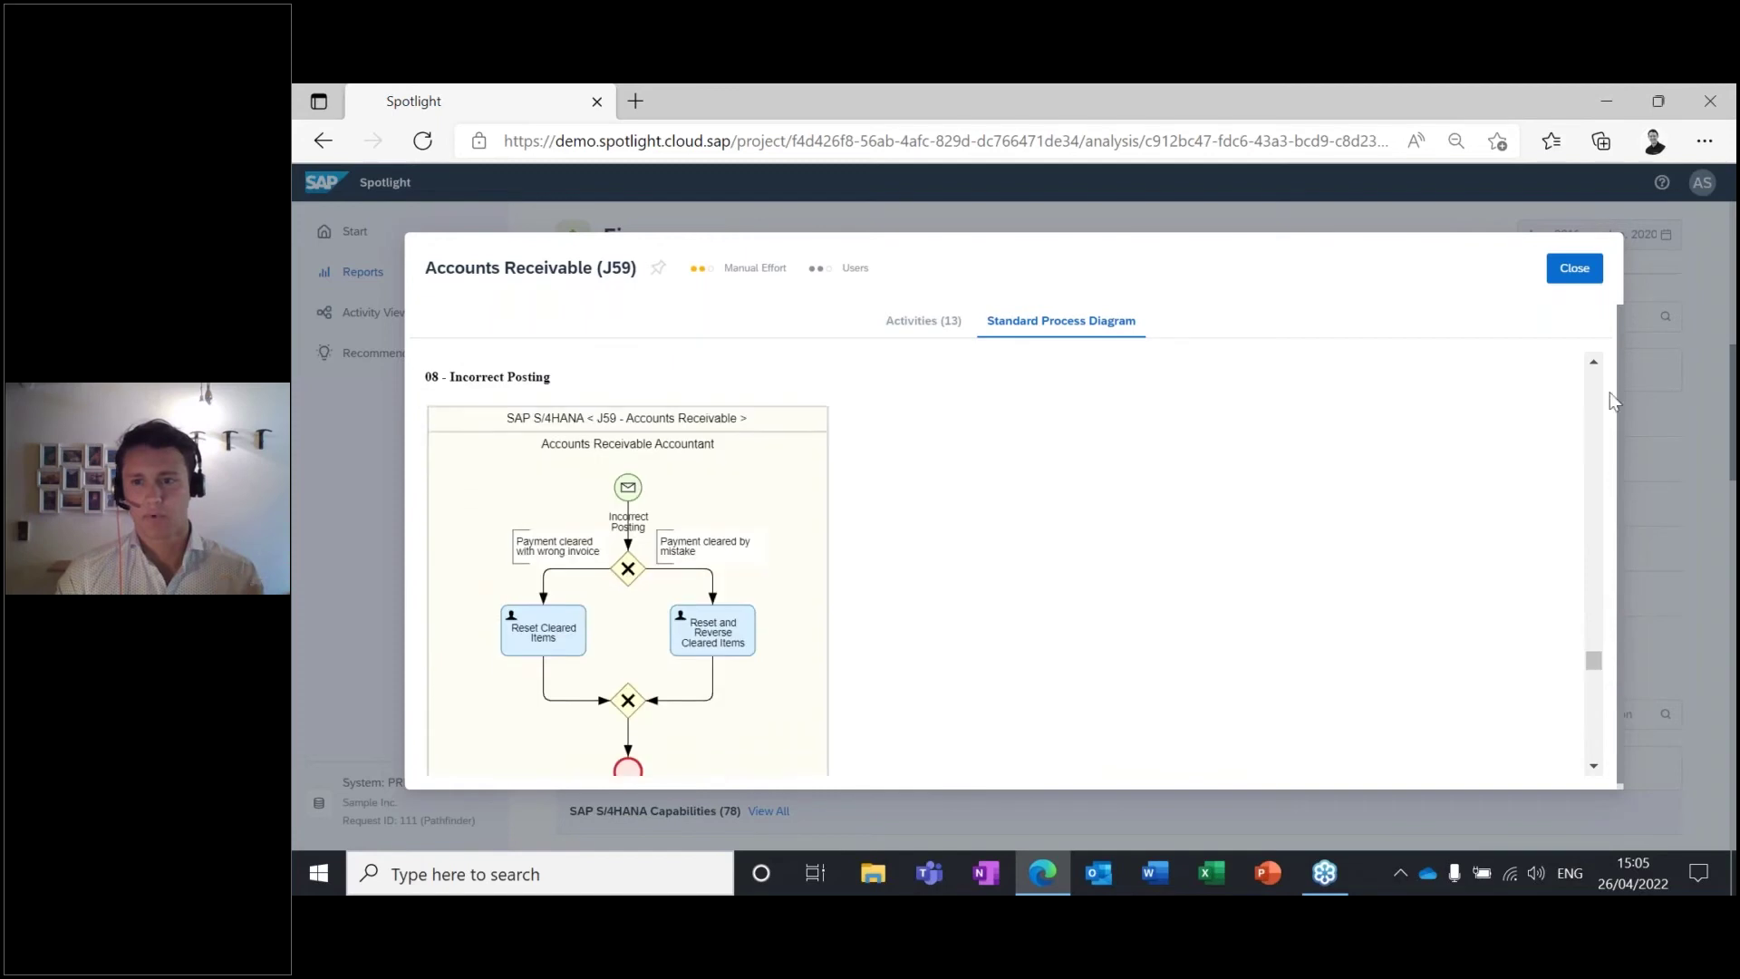
pyautogui.click(1575, 272)
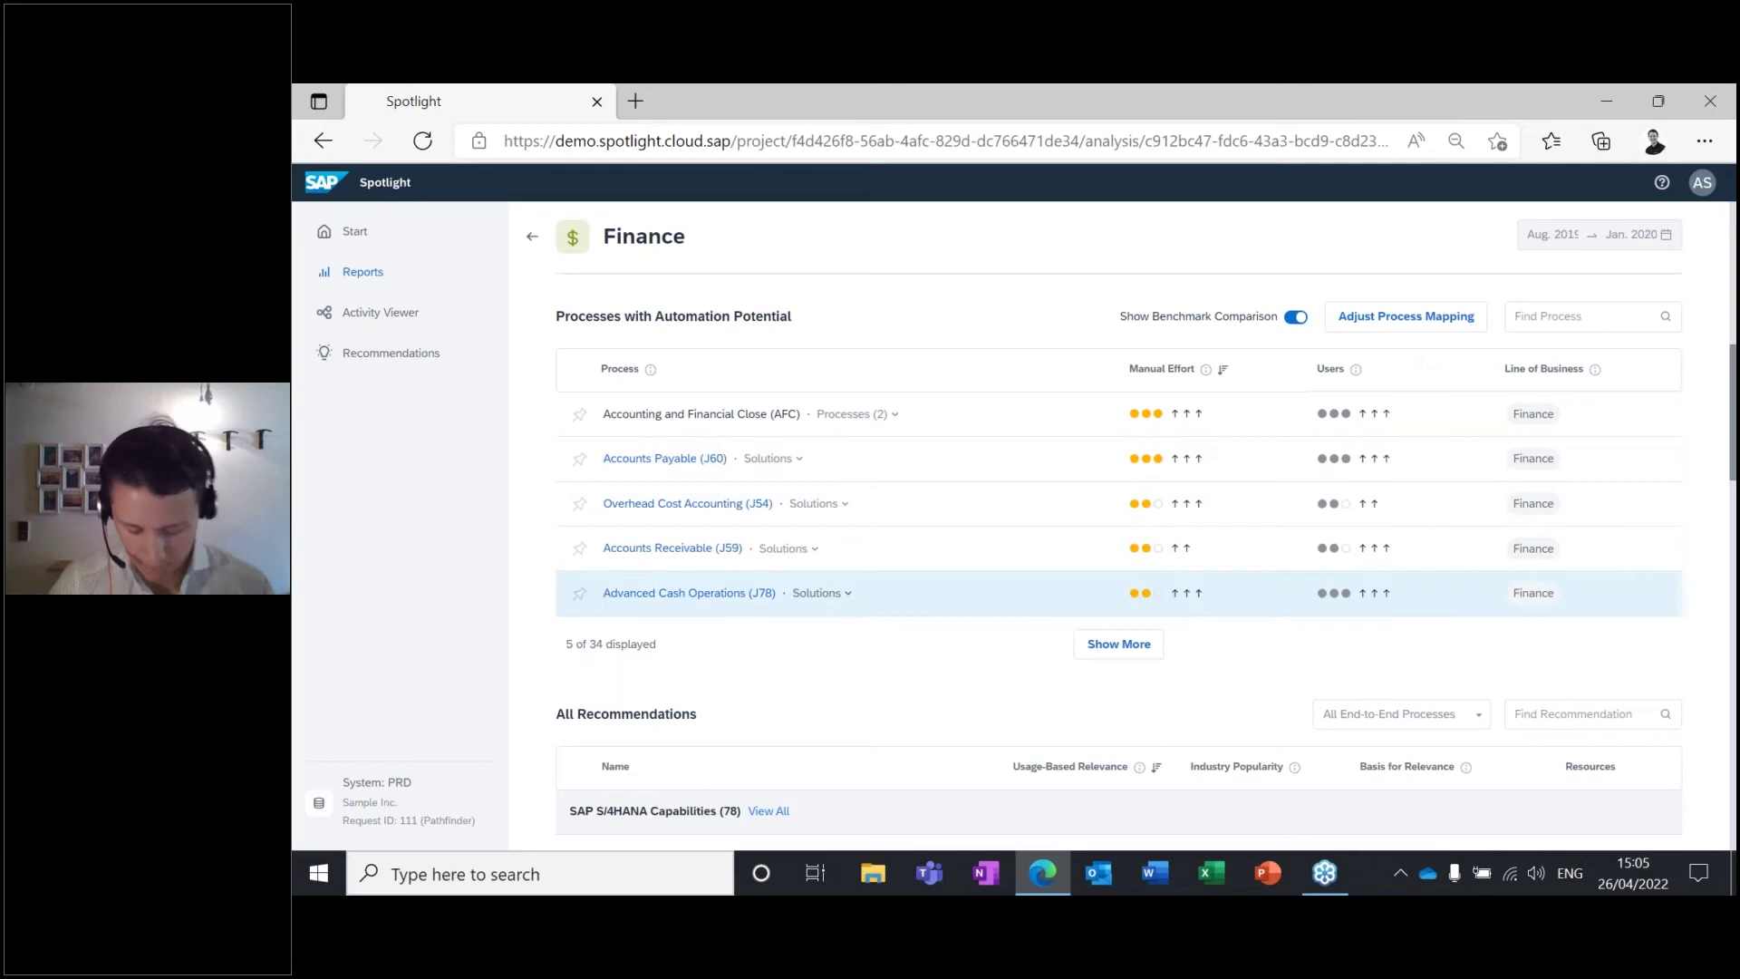
# Examine the Finance recommendations by category, from SAP S/4HANA Capabilities to SAP Ariba, and their usage-based relevance.
pyautogui.scroll(-3, 861, 625)
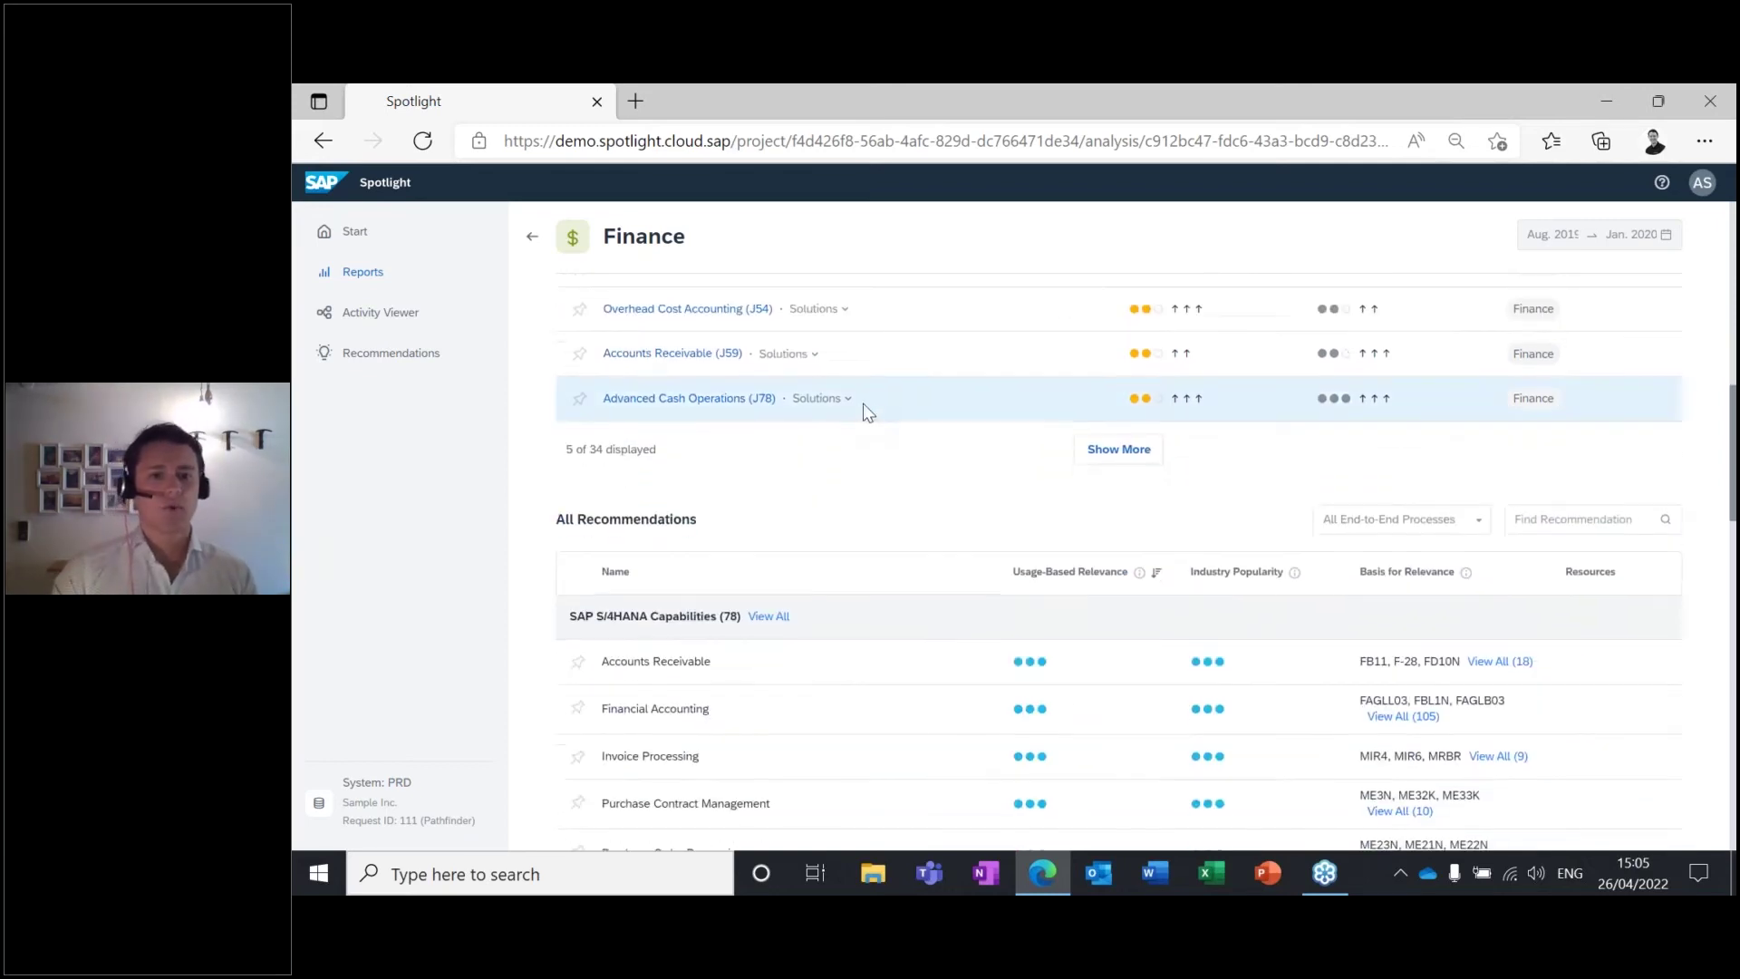
pyautogui.scroll(-1, 743, 417)
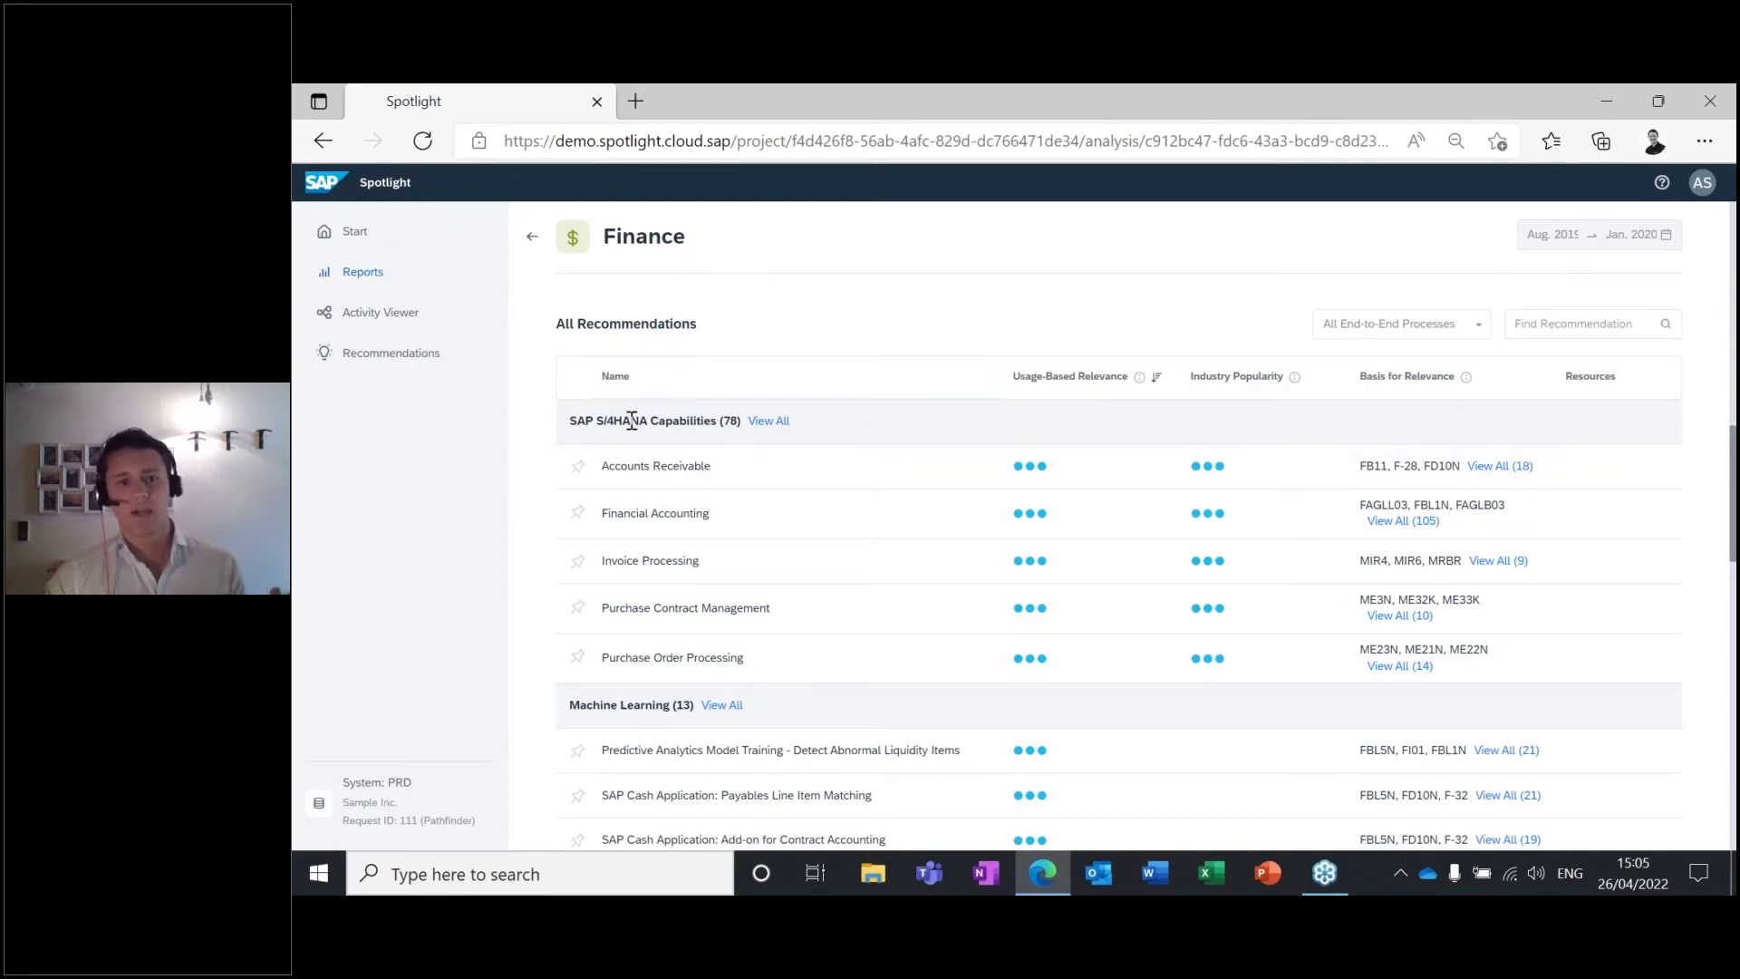
pyautogui.scroll(-5, 634, 453)
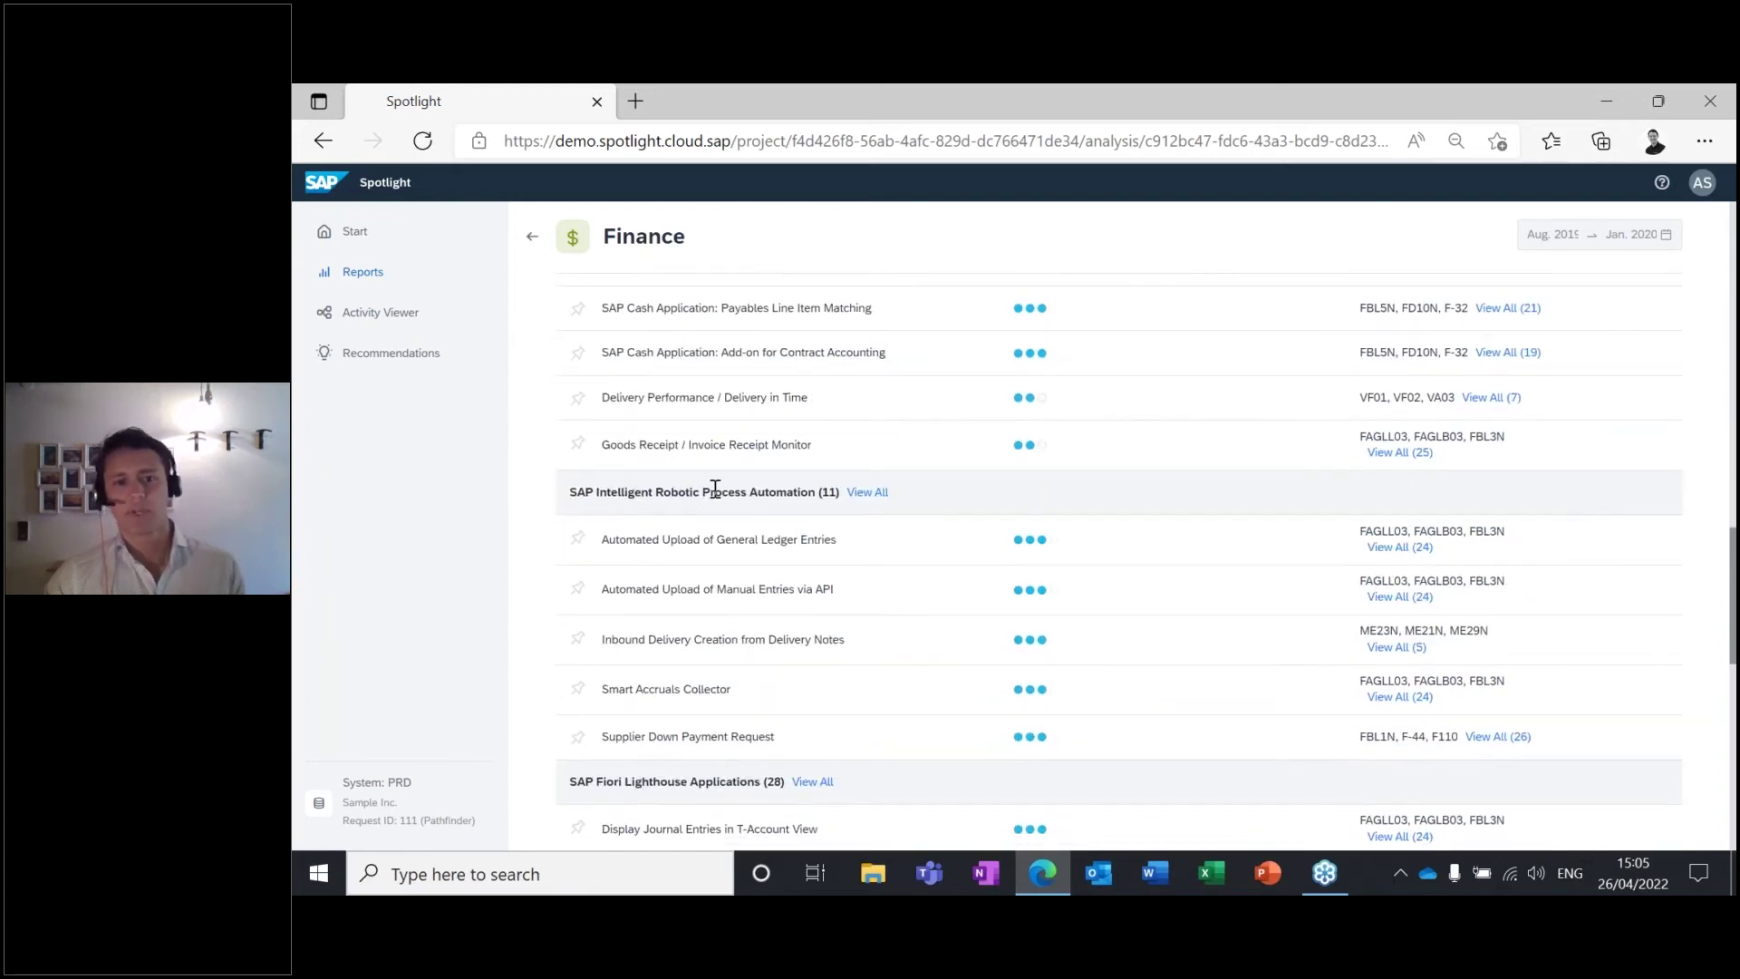
pyautogui.scroll(-3, 689, 494)
pyautogui.scroll(-2, 642, 497)
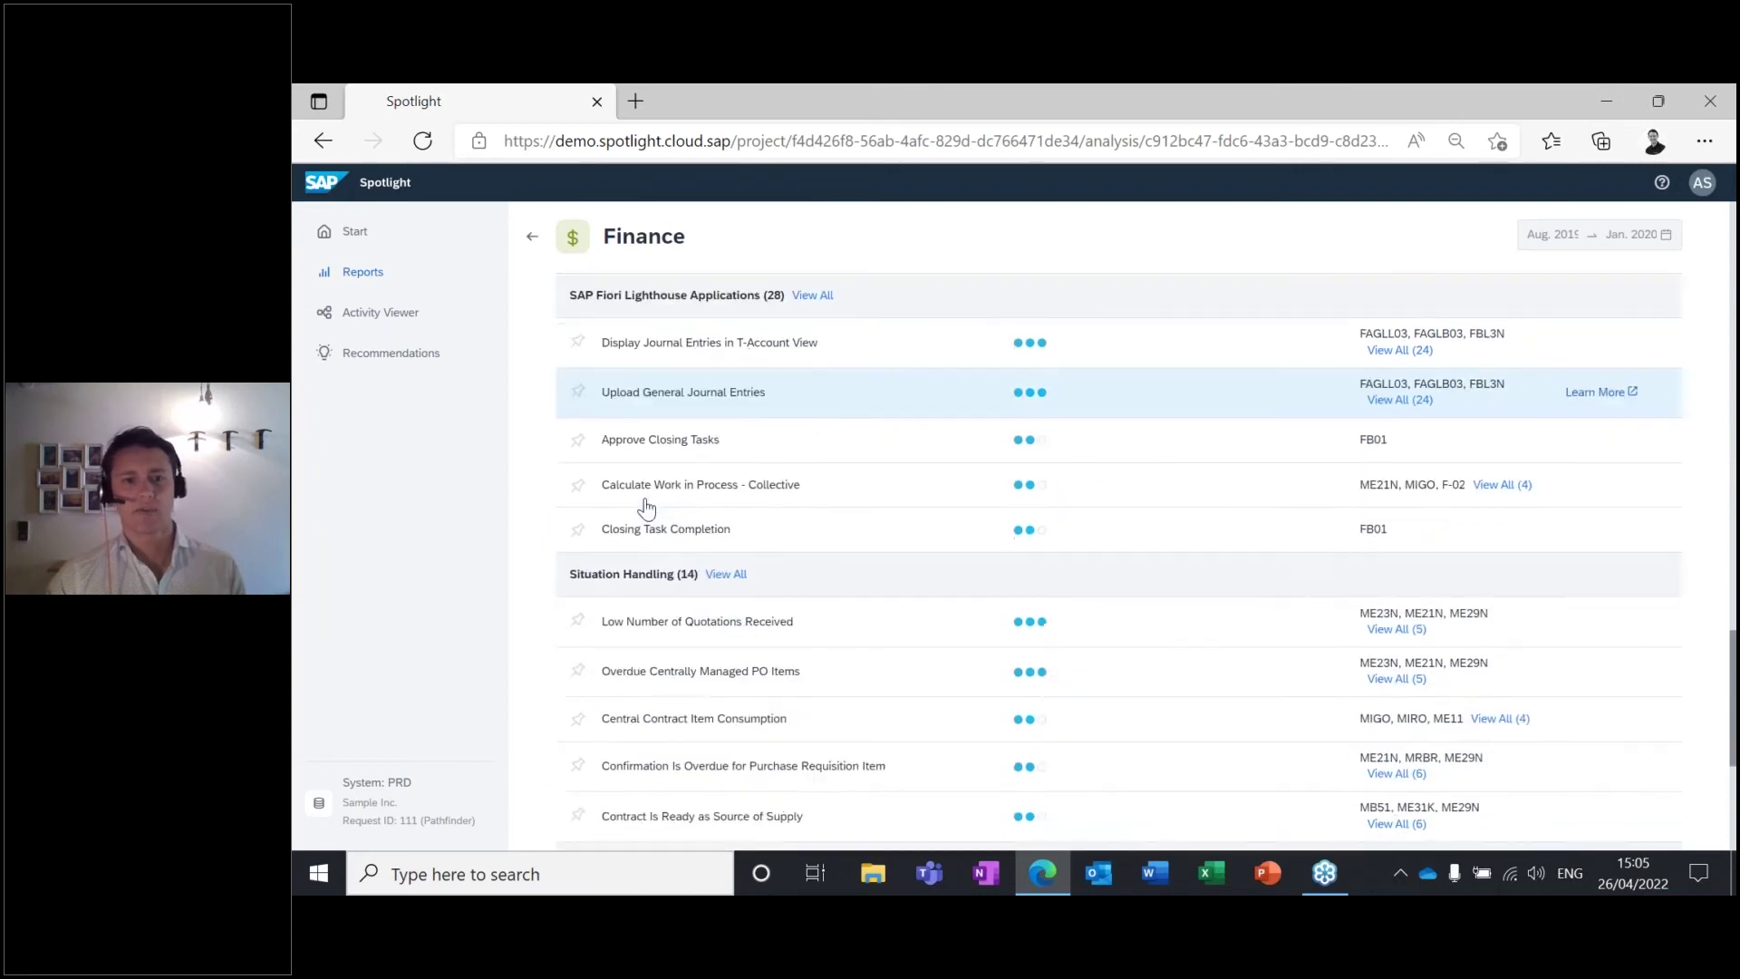
pyautogui.scroll(-3, 646, 507)
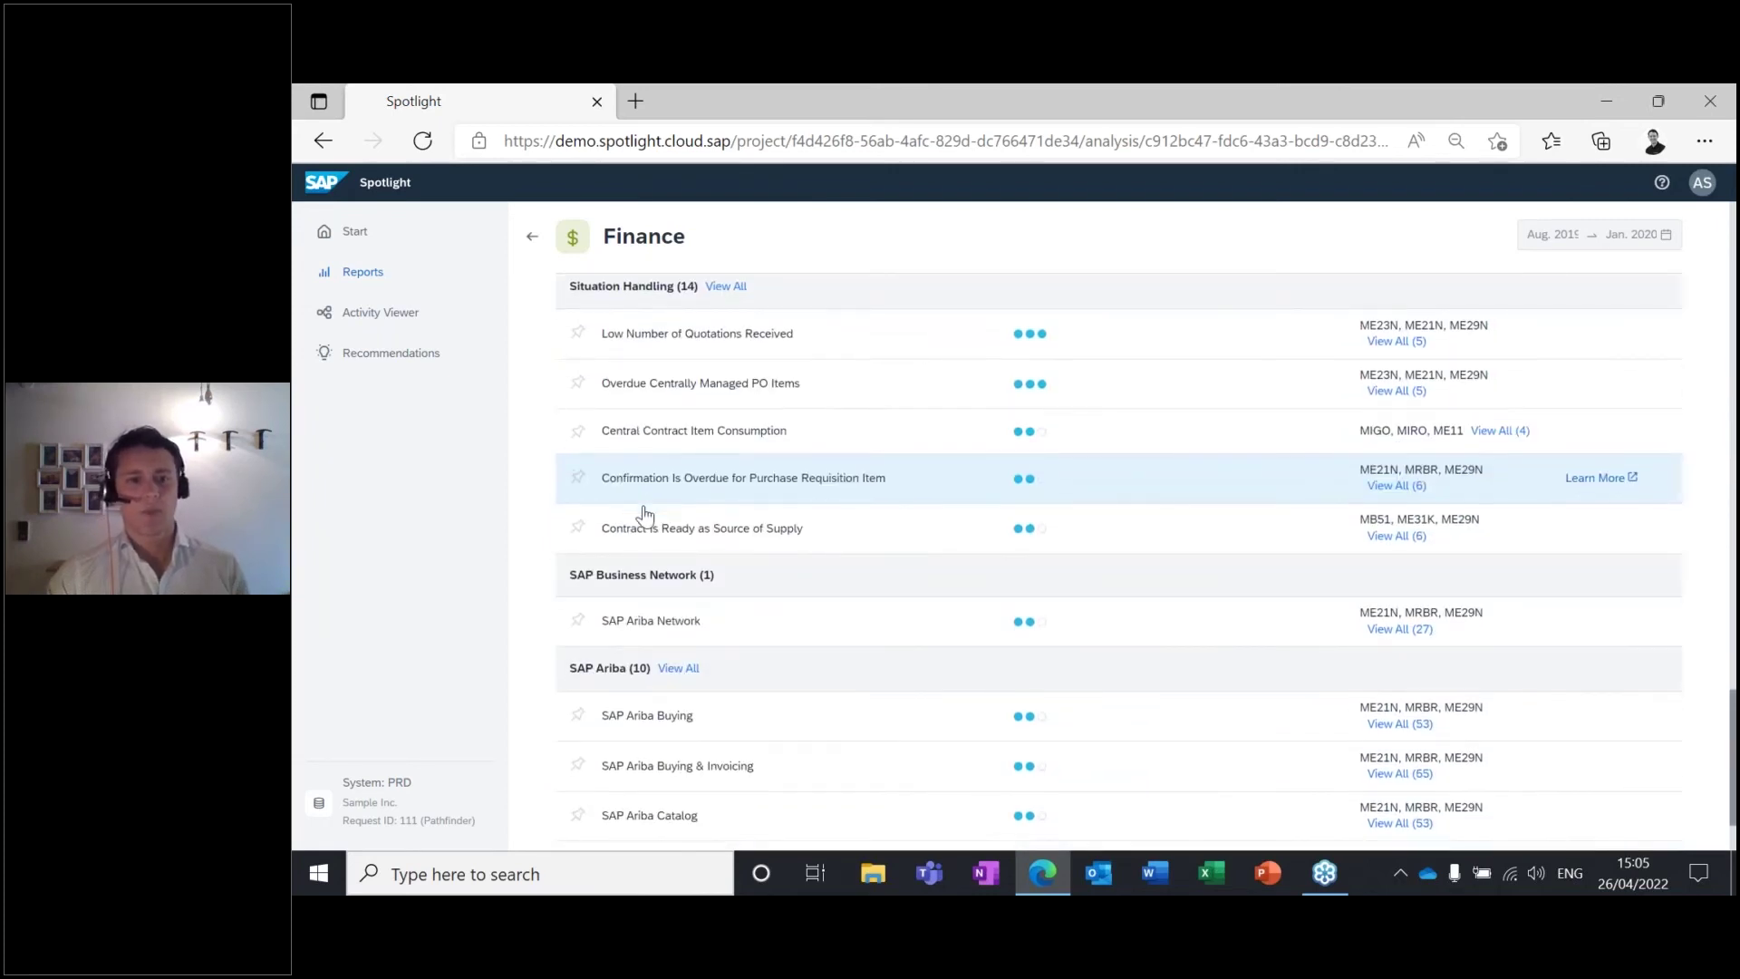
pyautogui.scroll(10, 645, 512)
pyautogui.scroll(3, 645, 509)
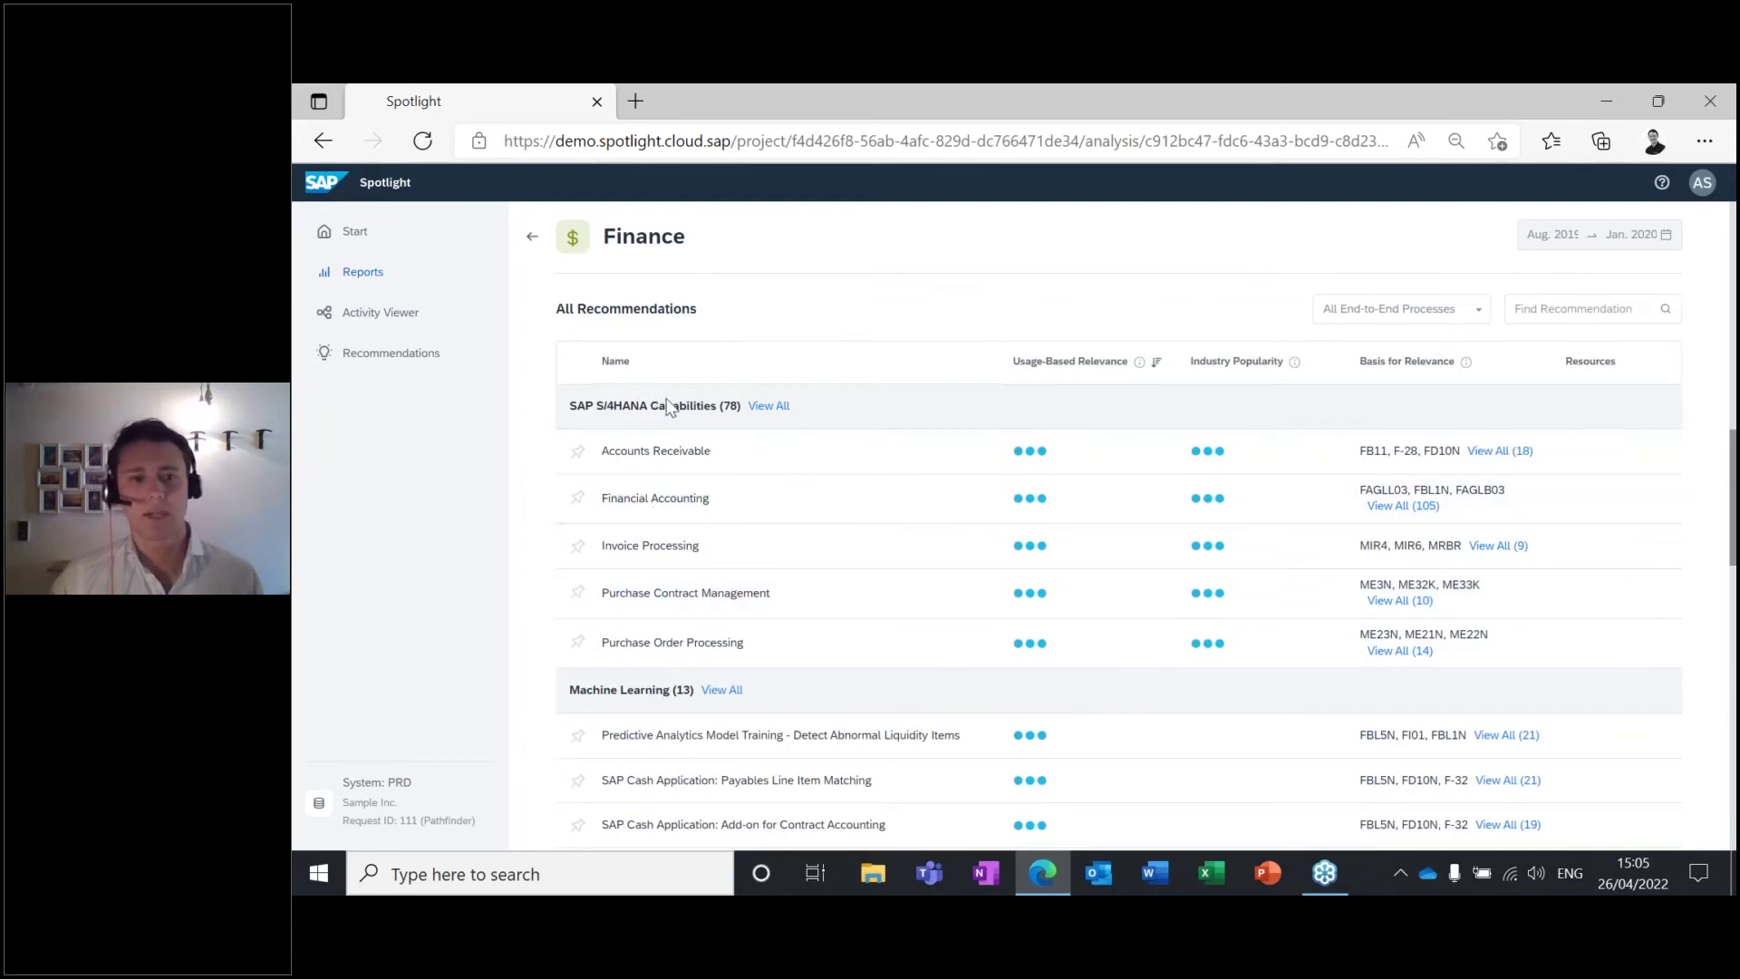
pyautogui.moveTo(671, 453)
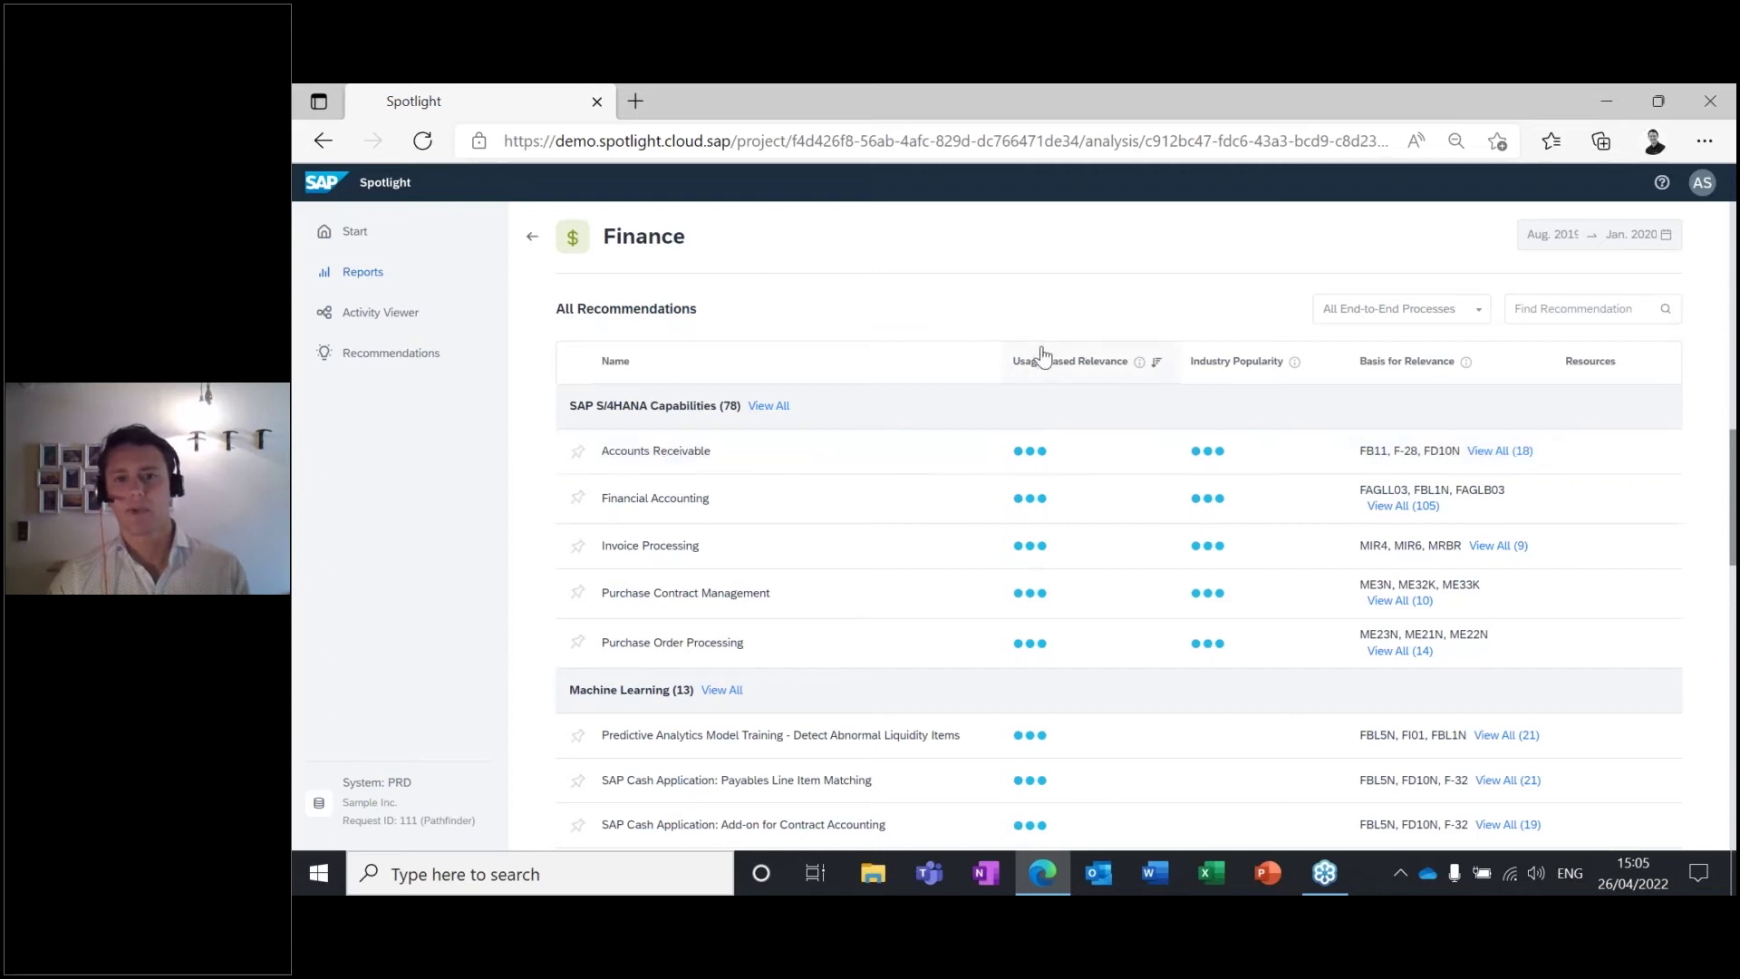
pyautogui.moveTo(1034, 450)
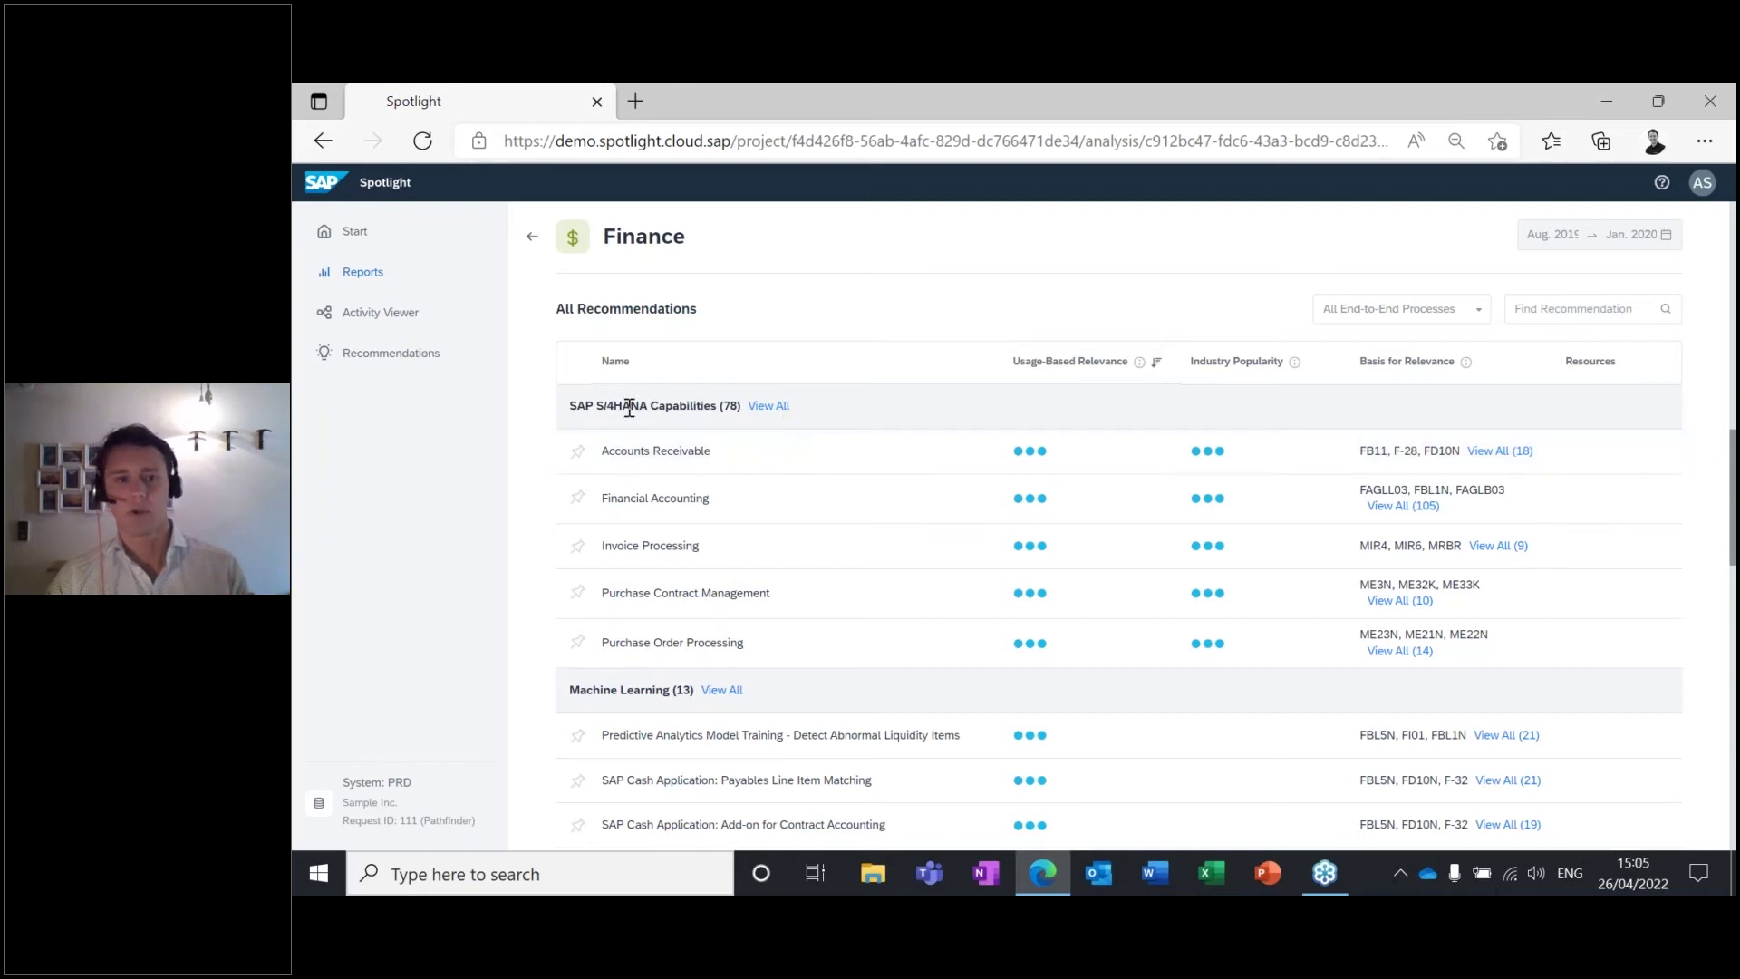
# Open the Accounts Receivable recommendation under SAP S/4HANA Capabilities and read its description and value drivers.
pyautogui.click(673, 452)
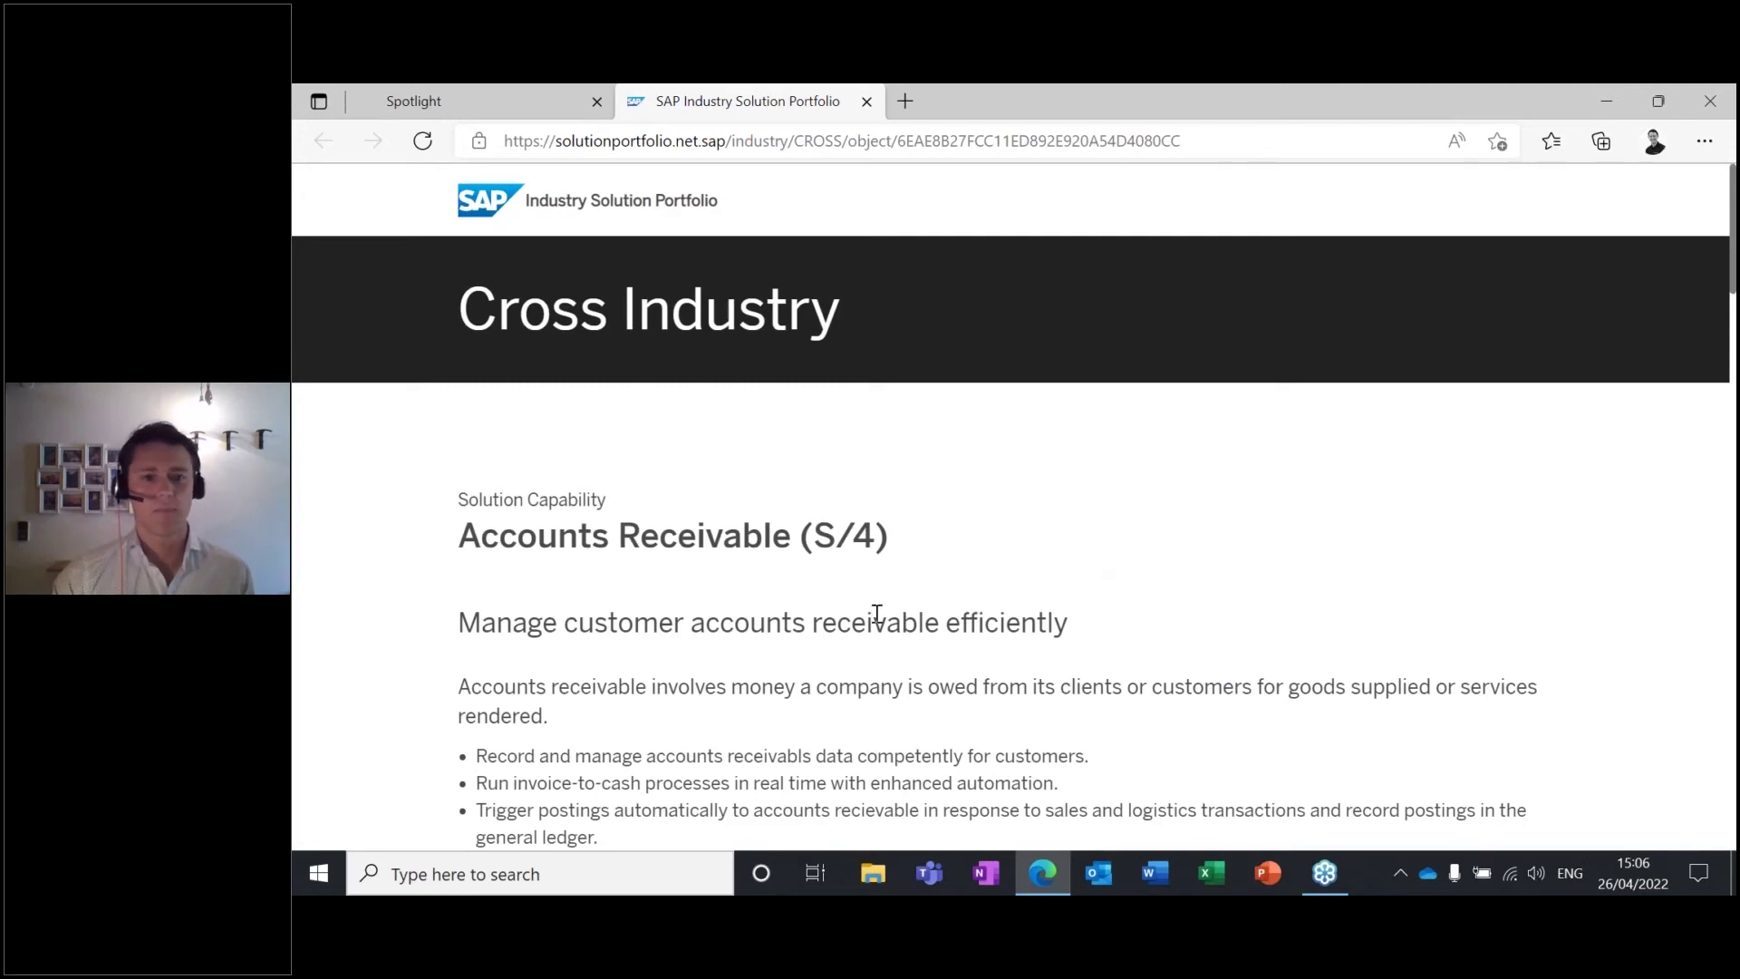
pyautogui.scroll(-3, 877, 615)
pyautogui.moveTo(493, 377); pyautogui.dragTo(682, 614)
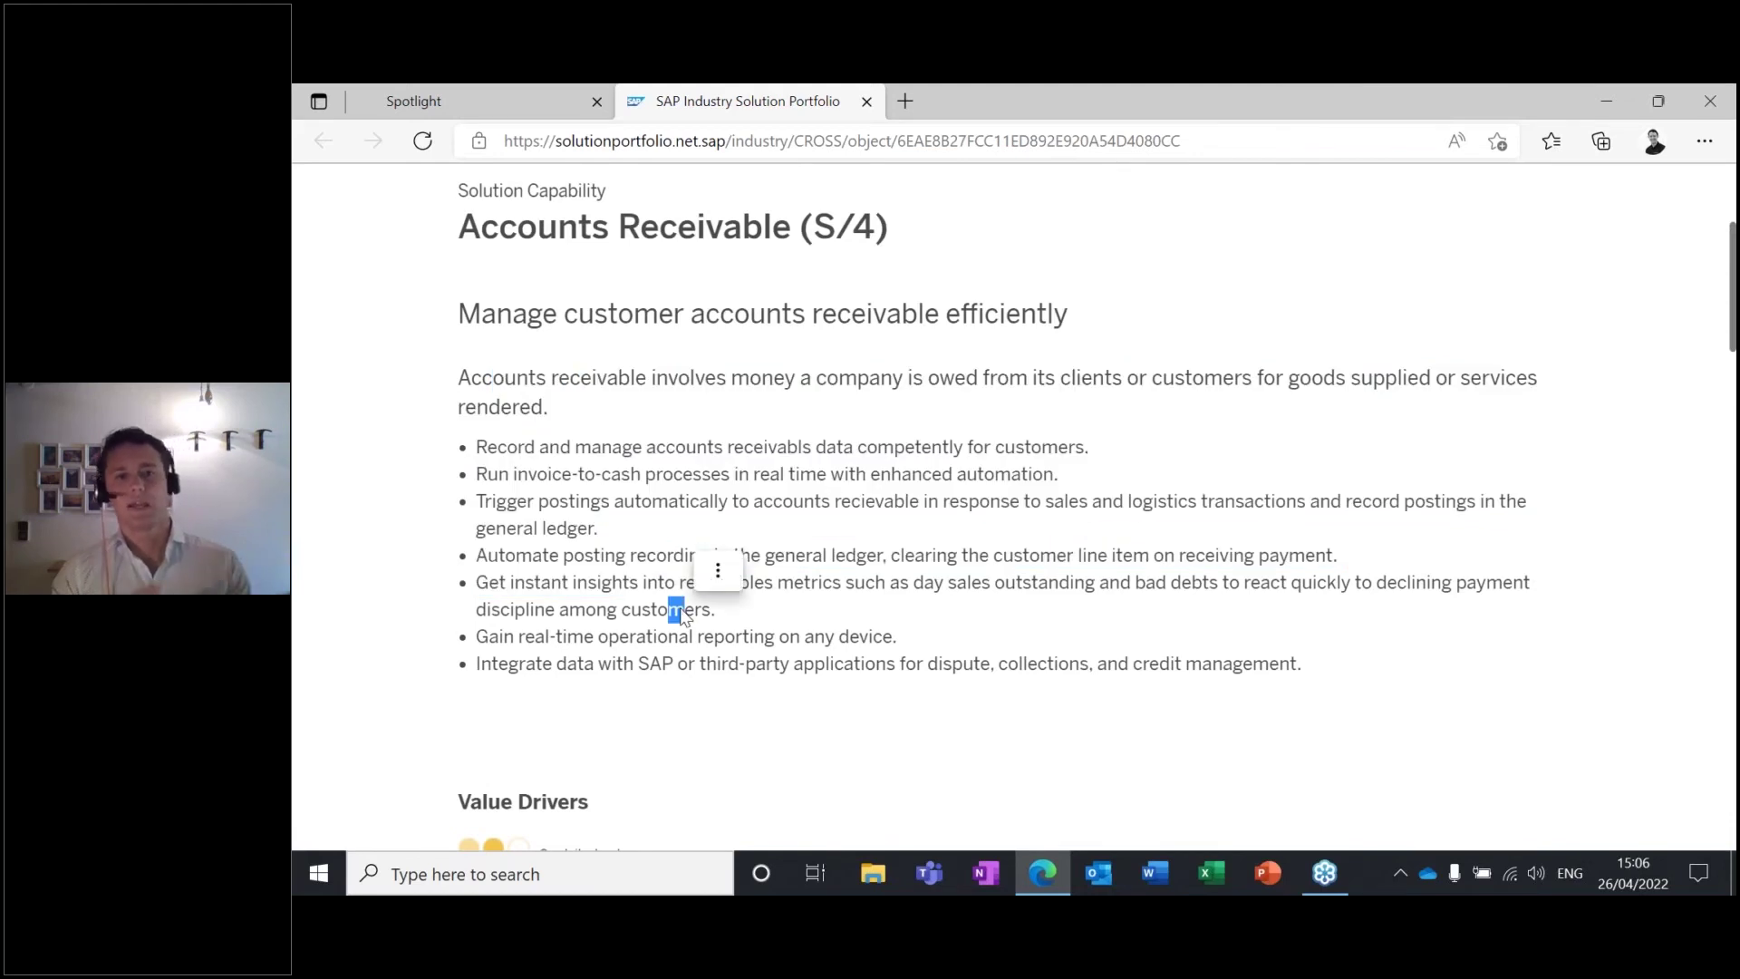
pyautogui.scroll(-5, 725, 607)
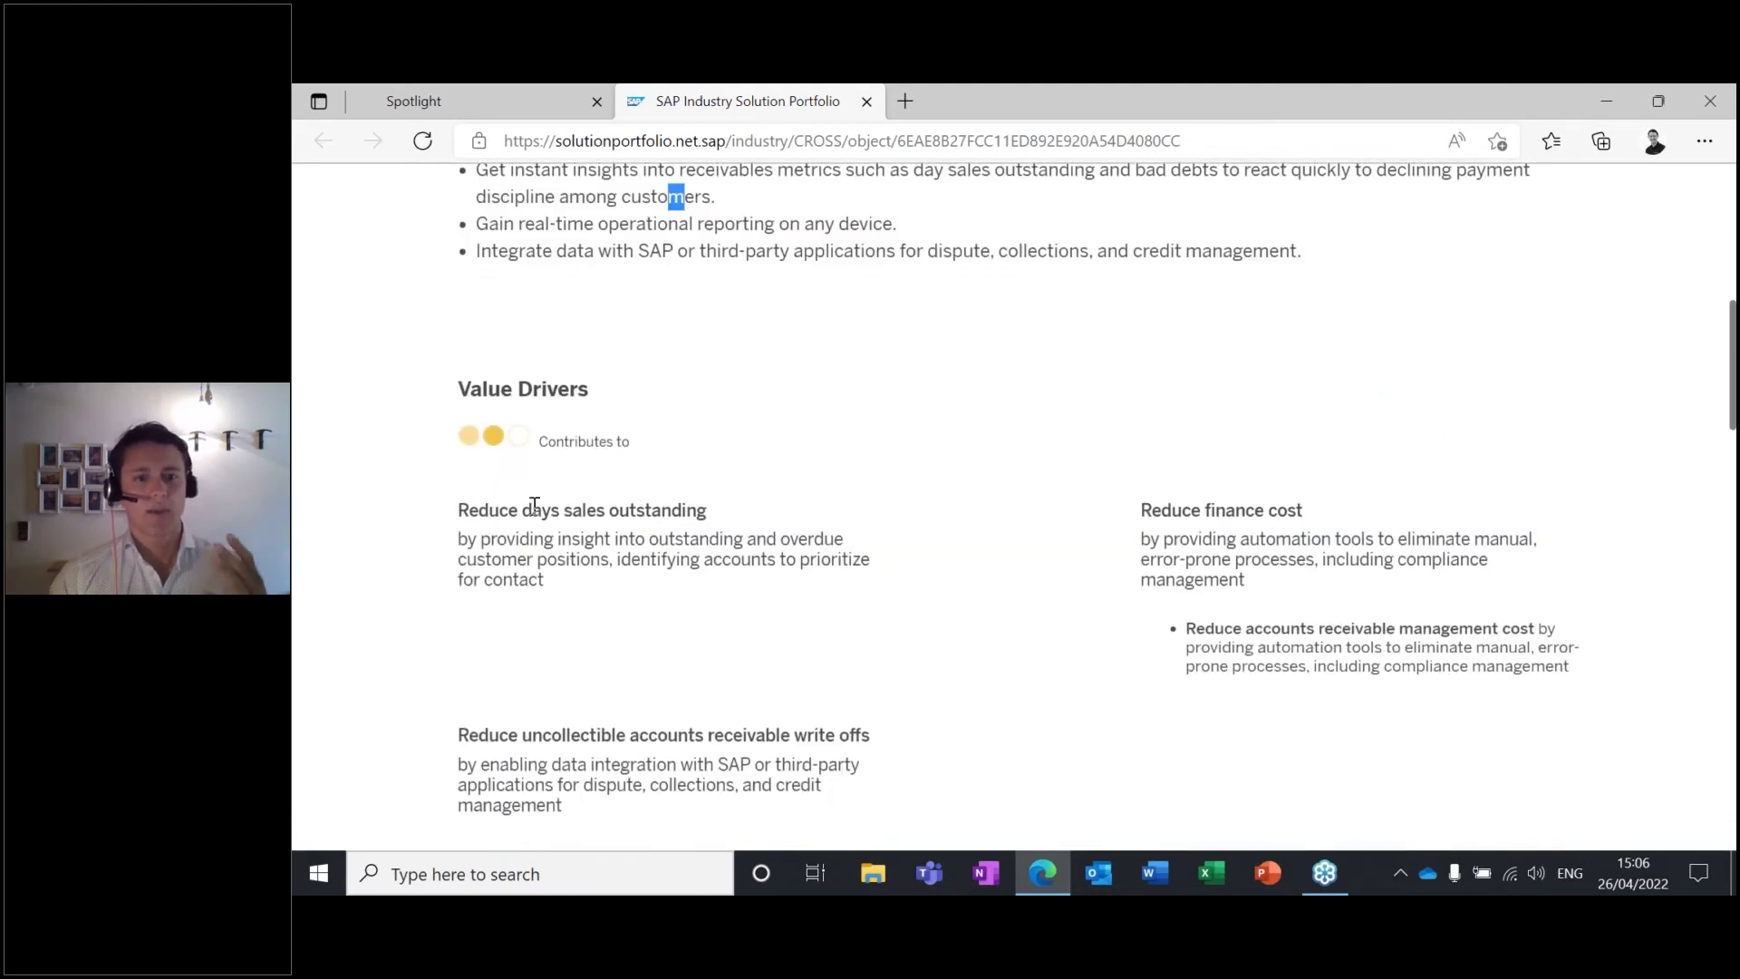
pyautogui.scroll(-5, 783, 504)
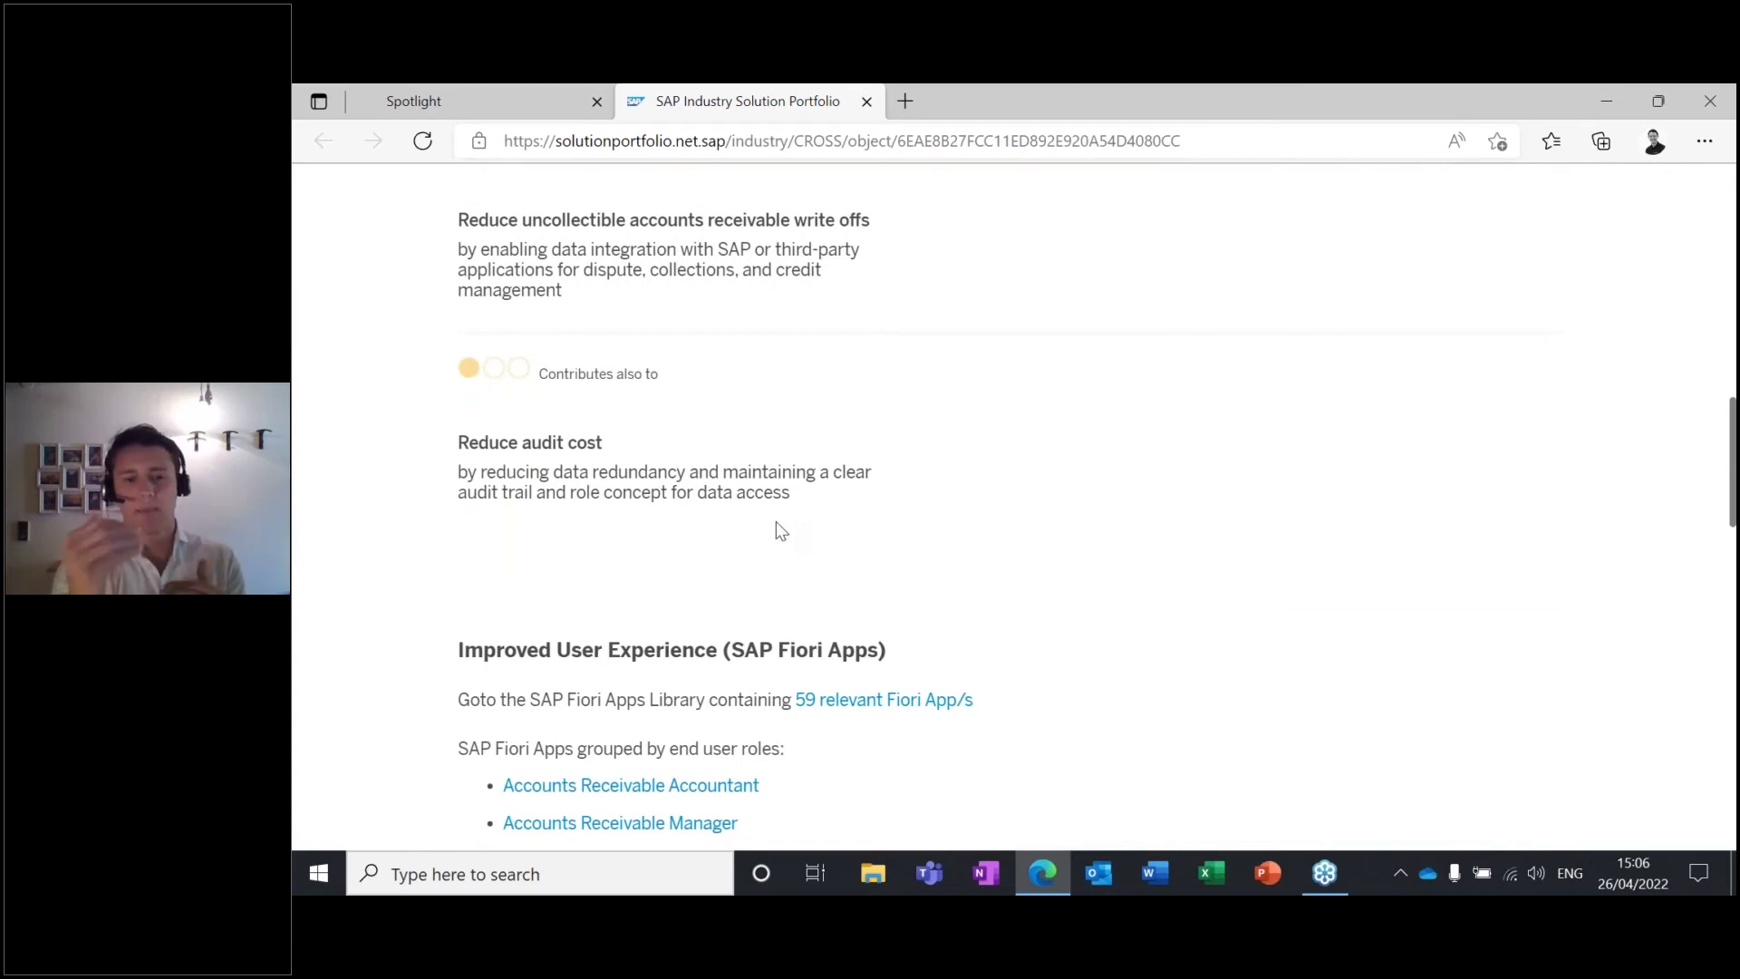
# Examine the related SAP Fiori apps and best practices on the Accounts Receivable solution page.
pyautogui.scroll(-3, 798, 525)
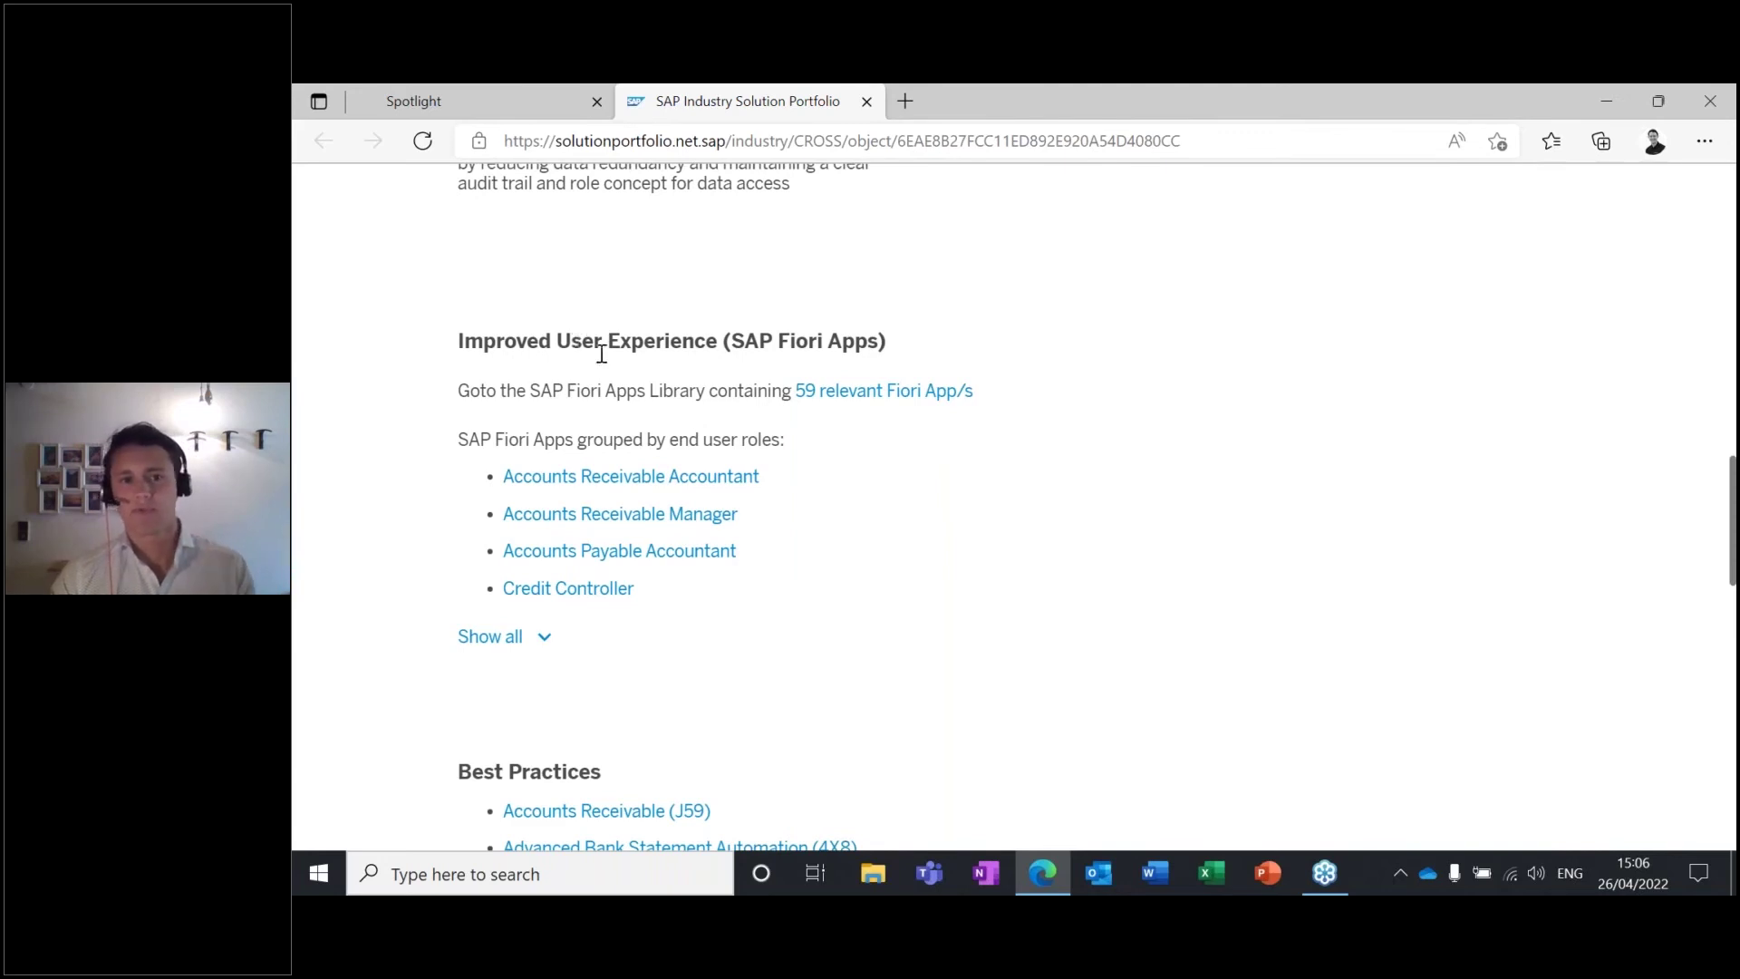
pyautogui.scroll(-2, 769, 369)
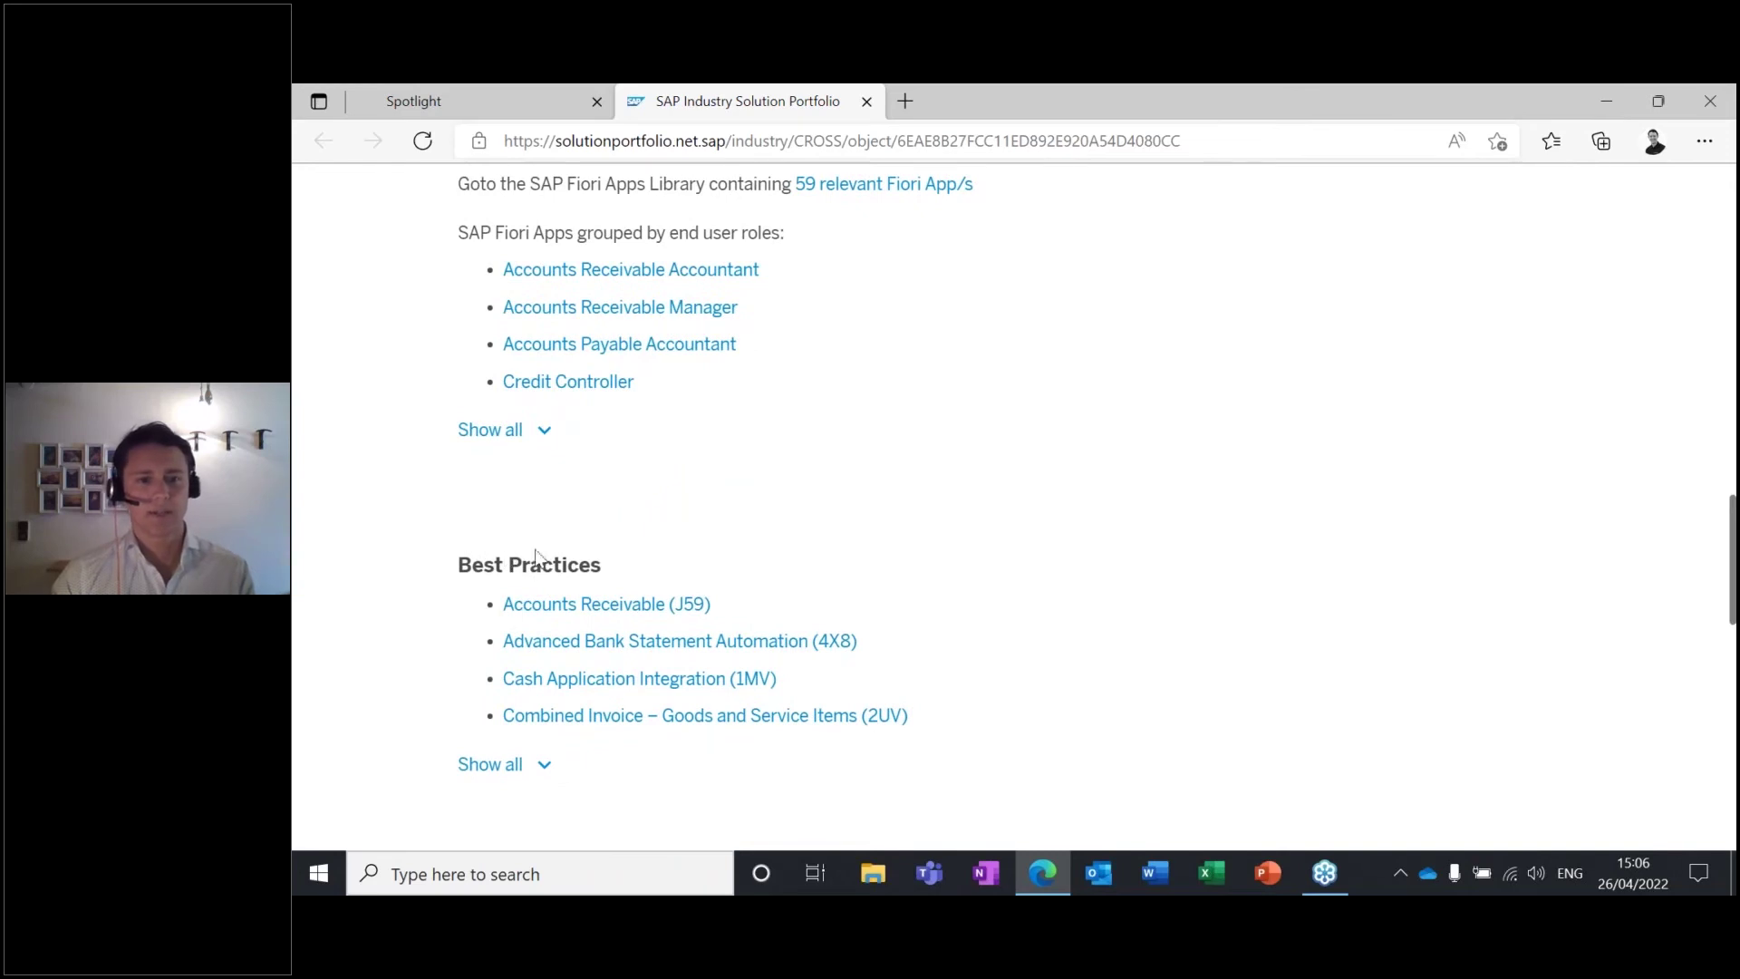
pyautogui.scroll(-1, 906, 531)
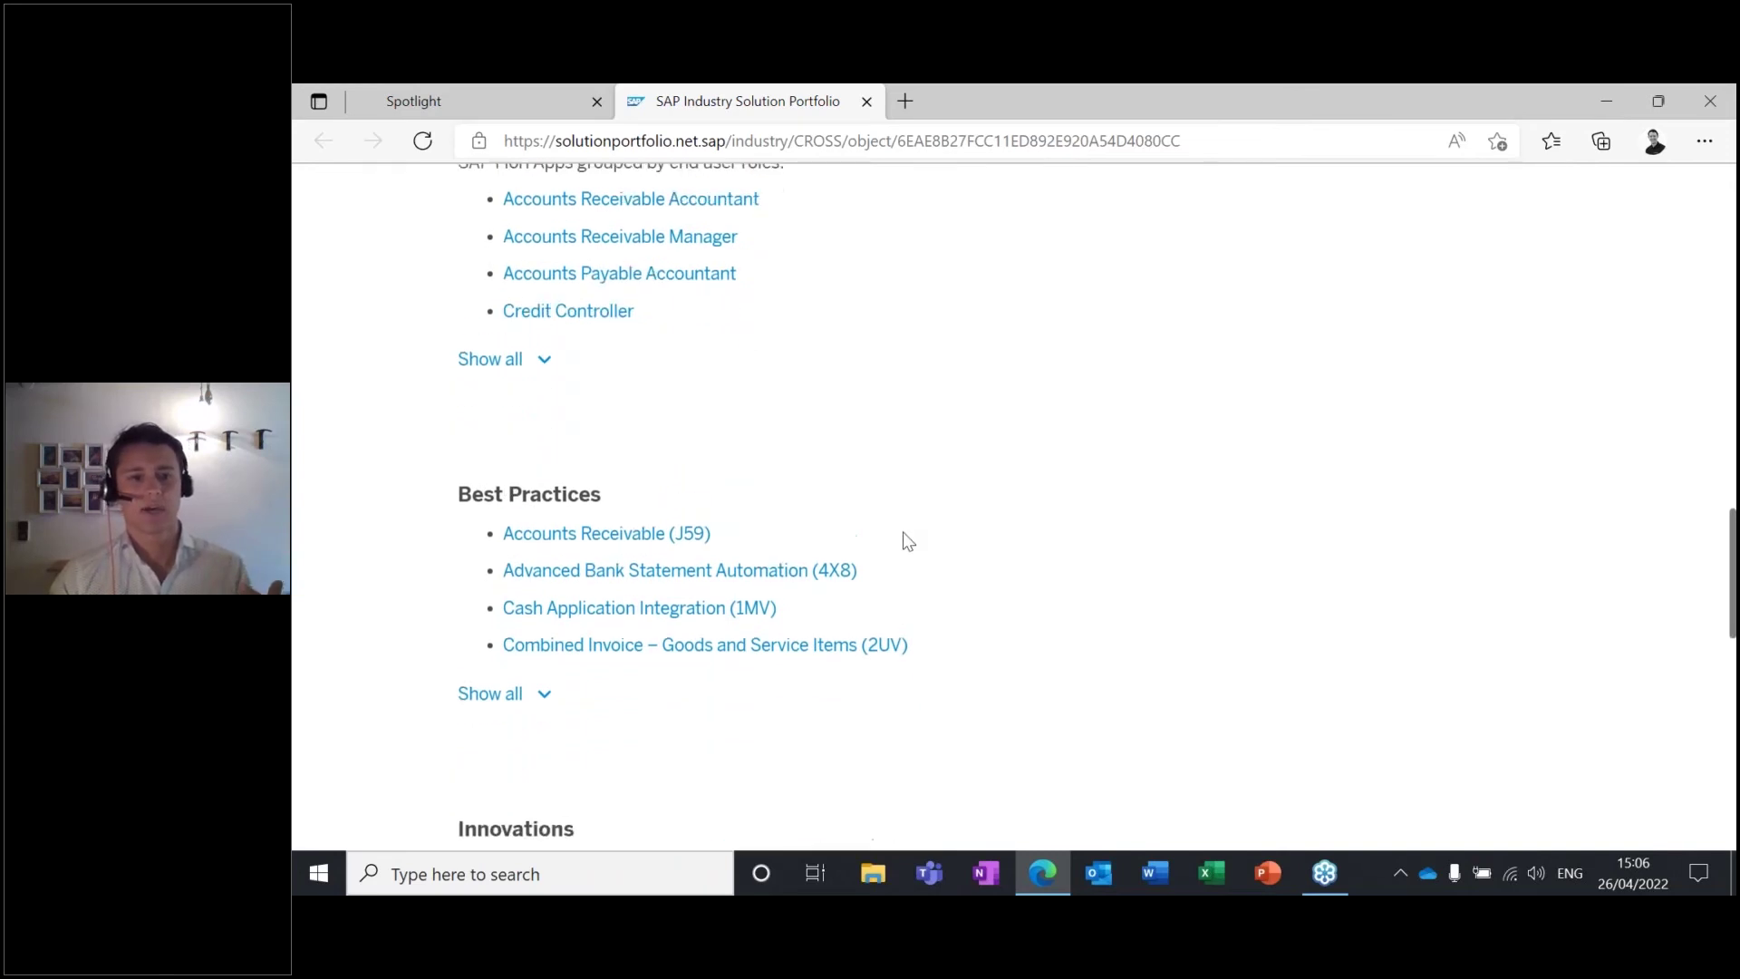
pyautogui.scroll(3, 907, 539)
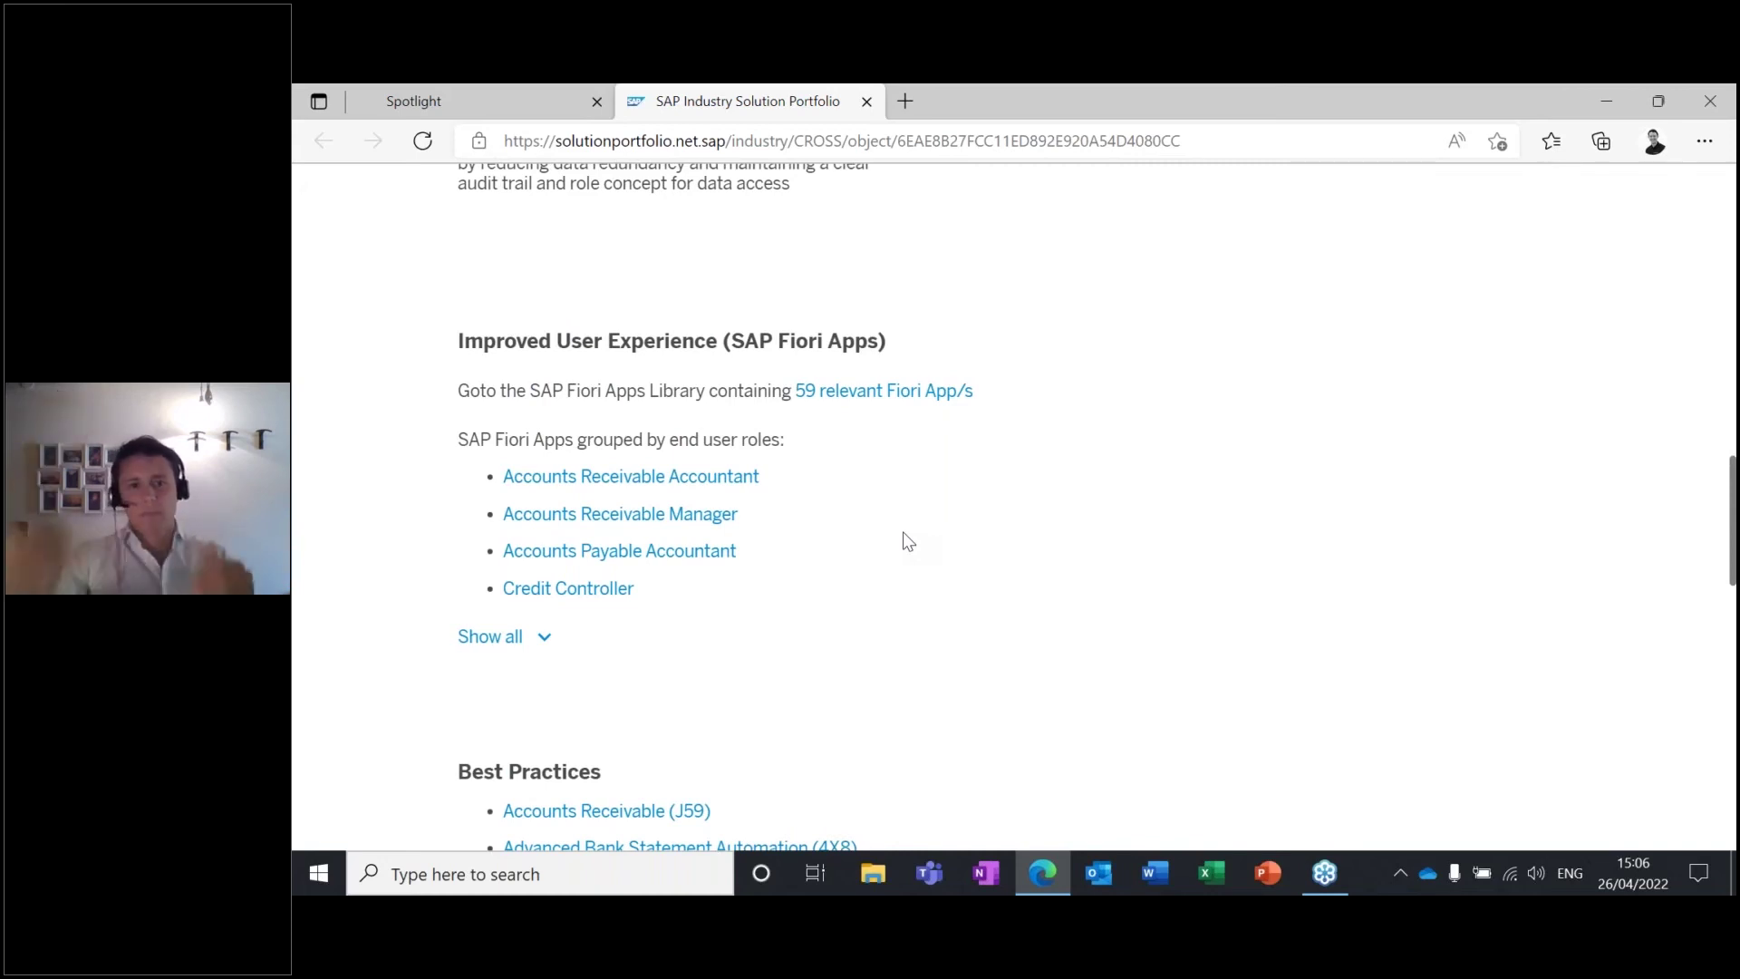
pyautogui.scroll(10, 957, 580)
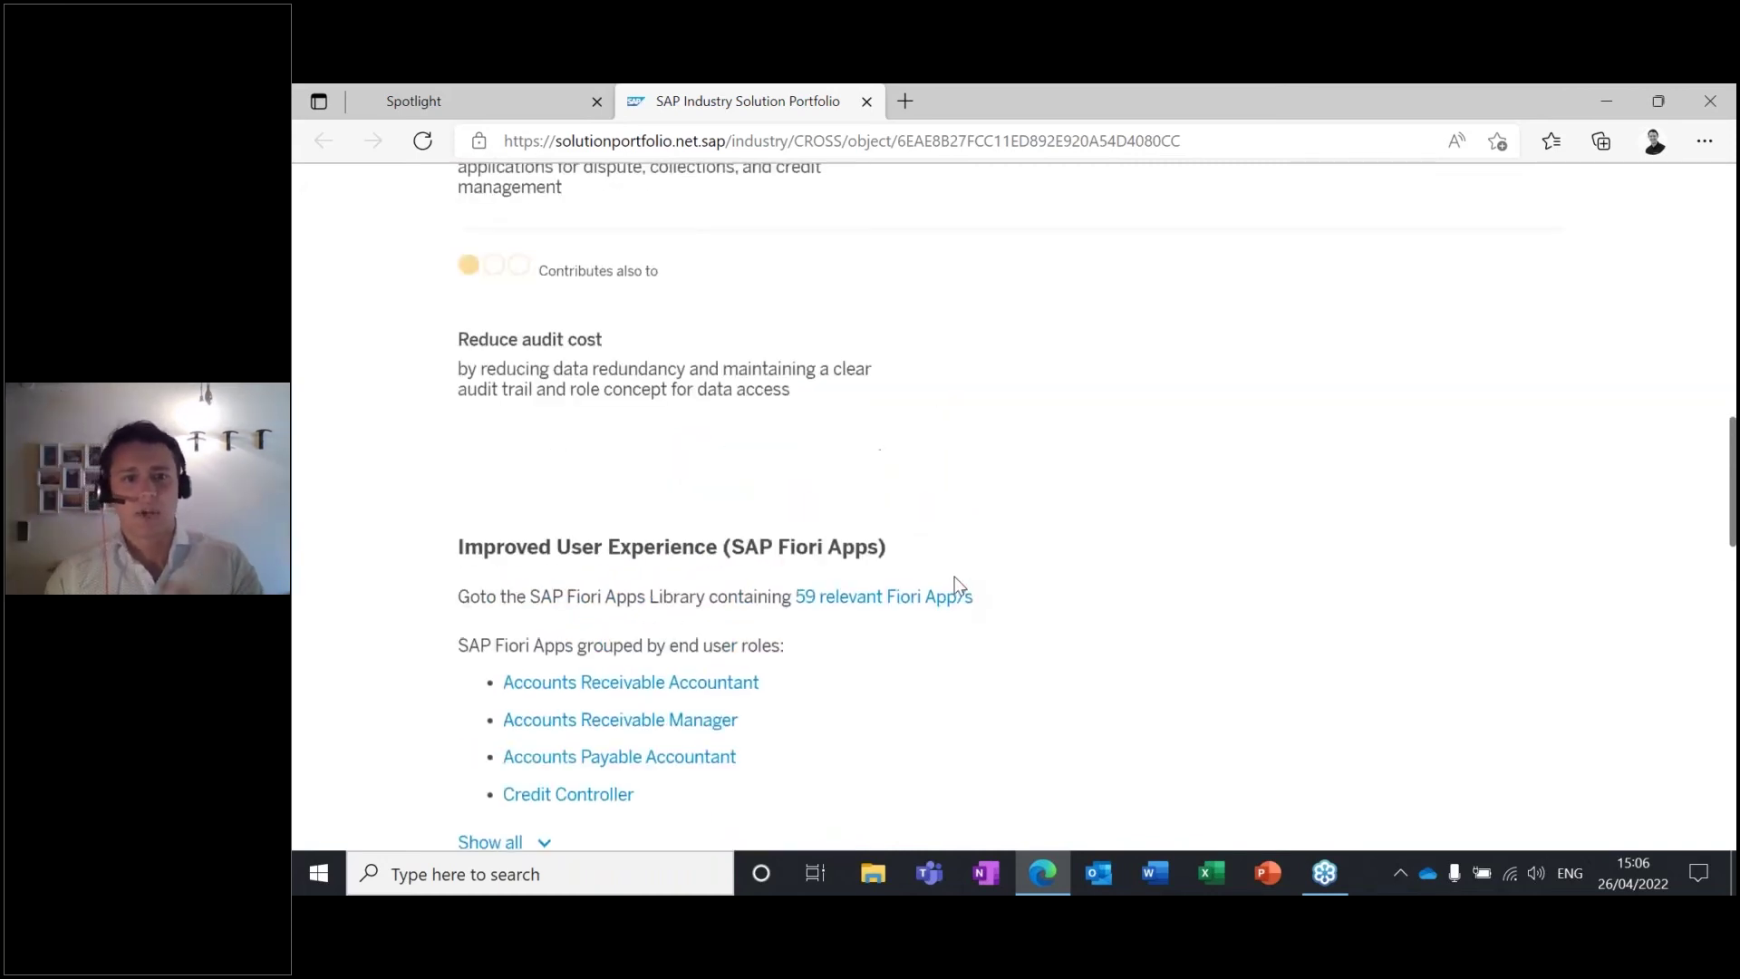
pyautogui.scroll(8, 948, 587)
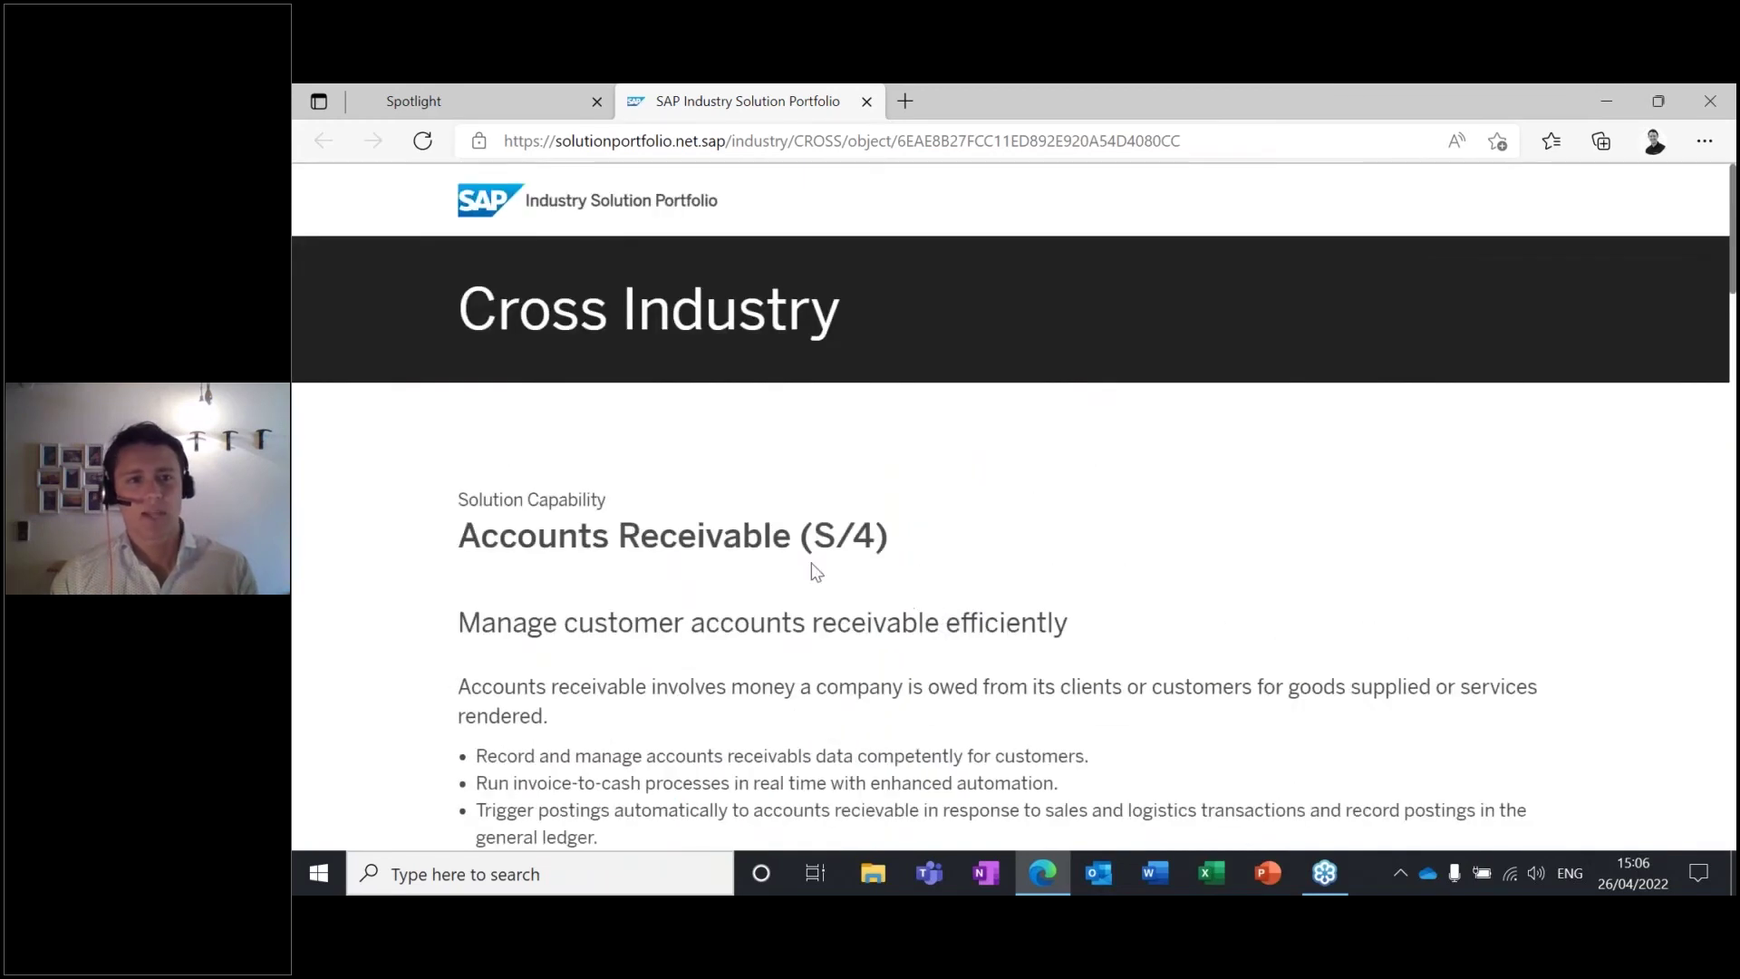
# Switch back to the Spotlight page and return from the Finance report to the reports overview.
pyautogui.click(502, 111)
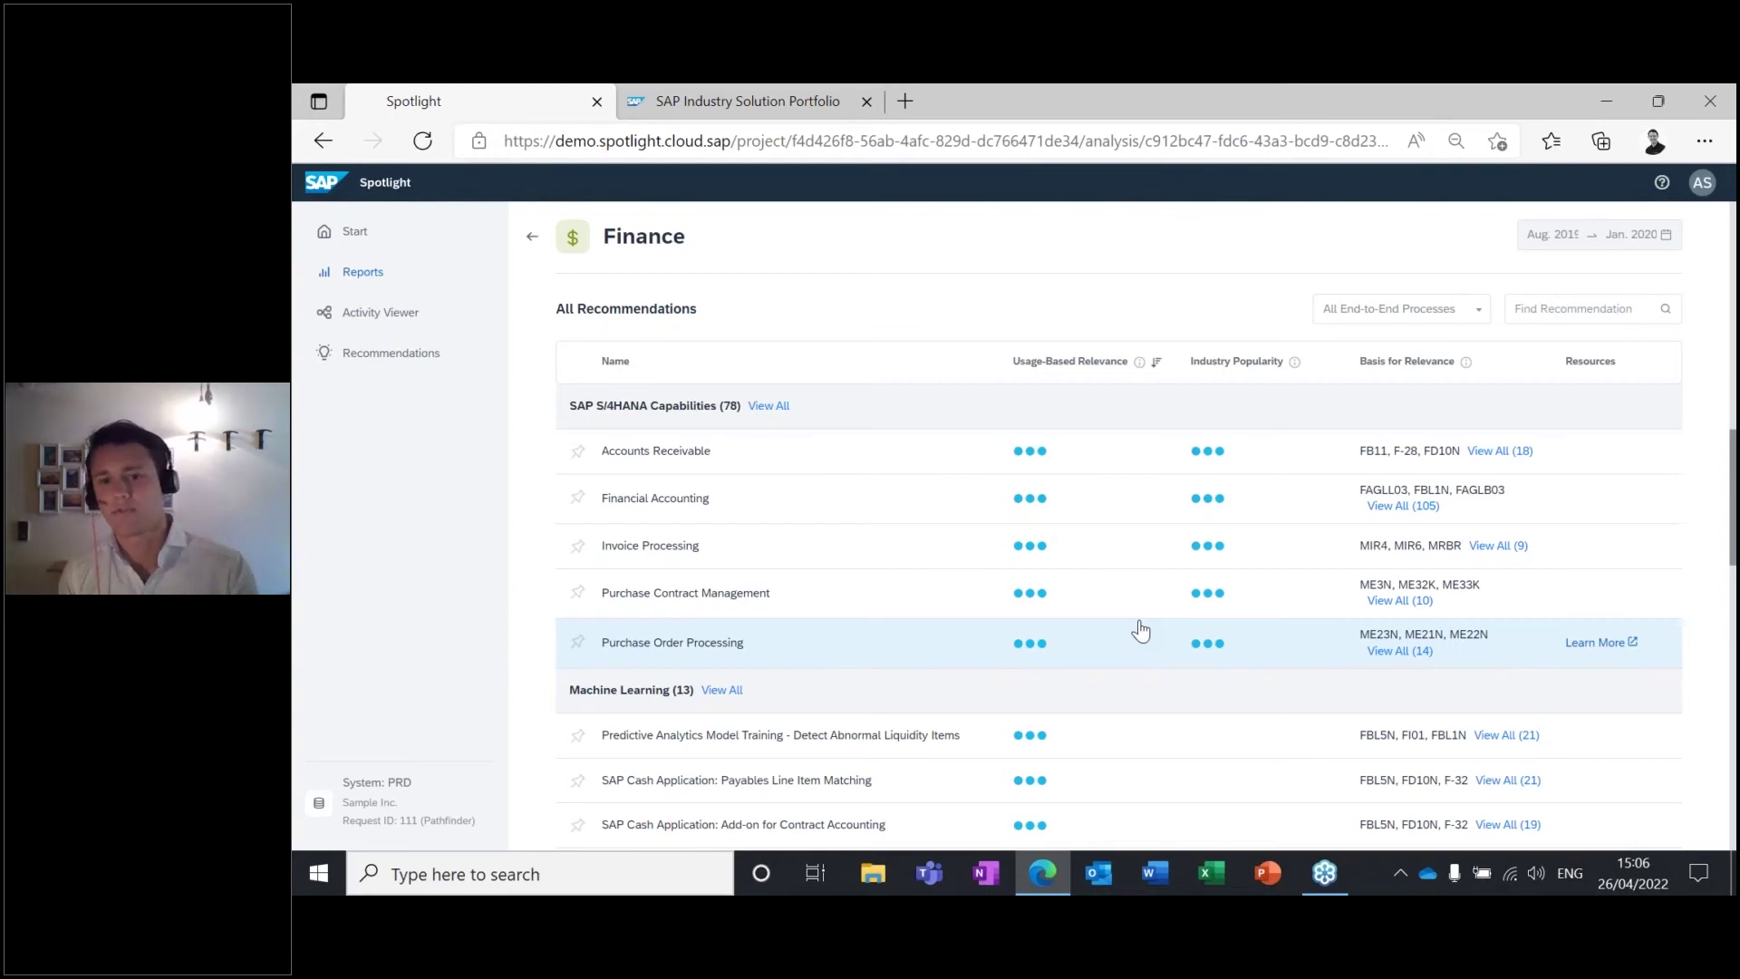
pyautogui.scroll(10, 1069, 626)
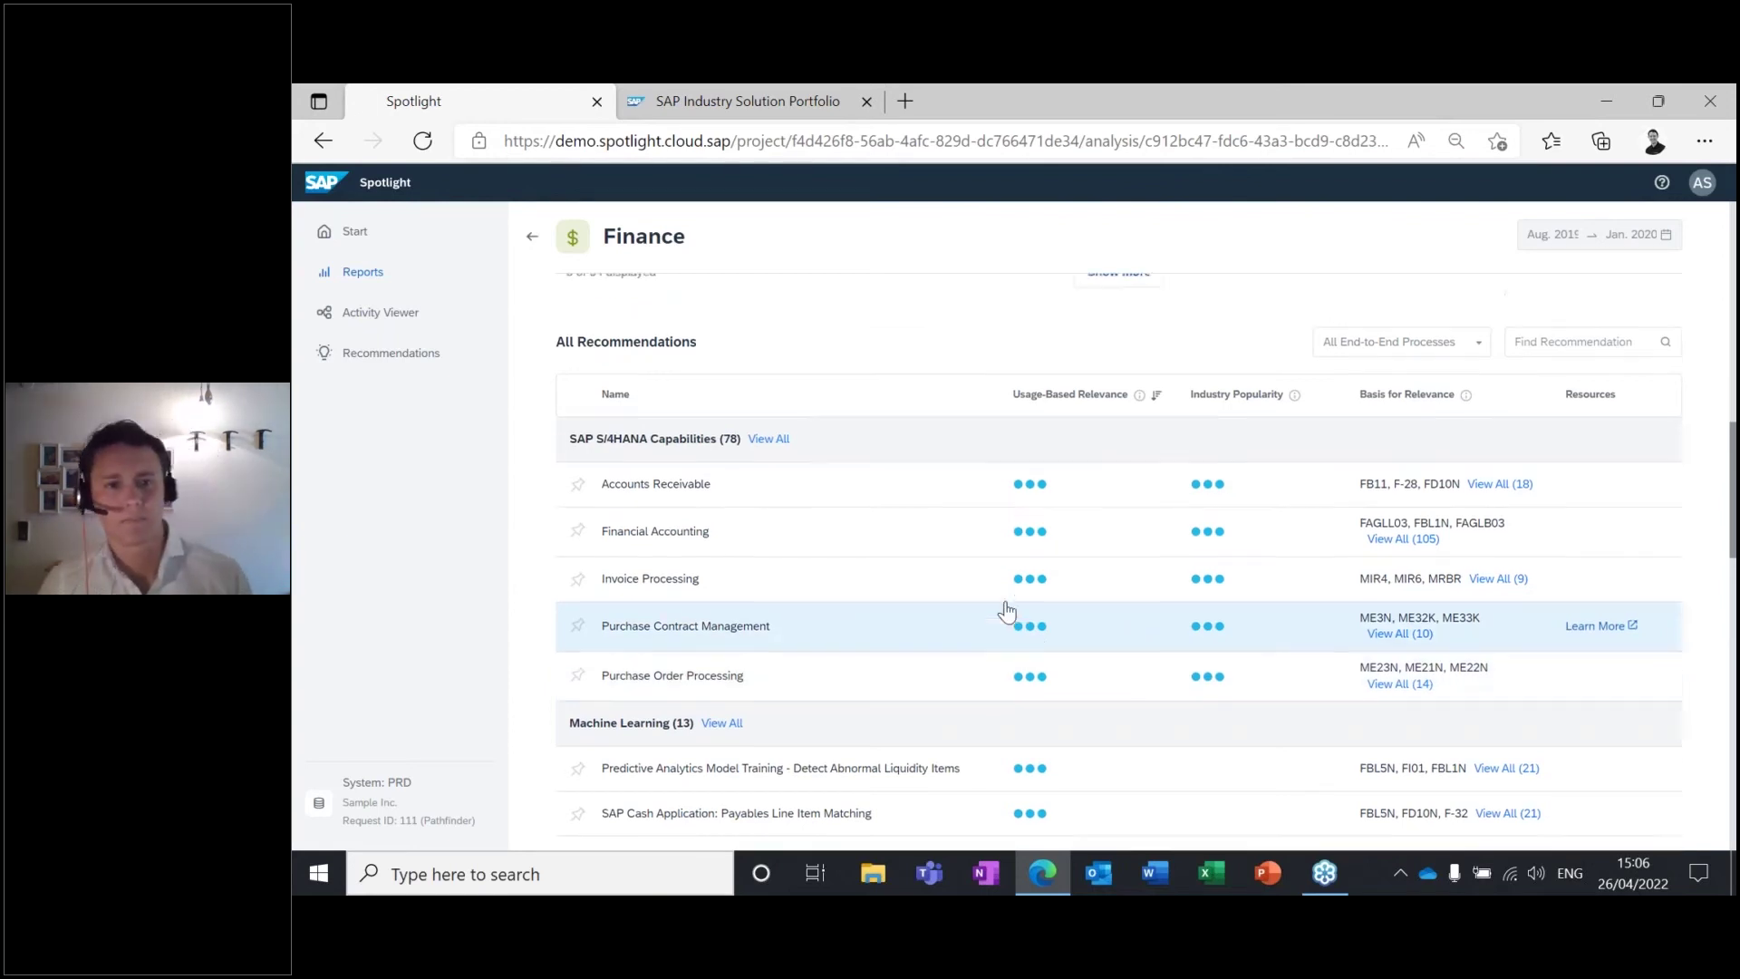
pyautogui.click(534, 240)
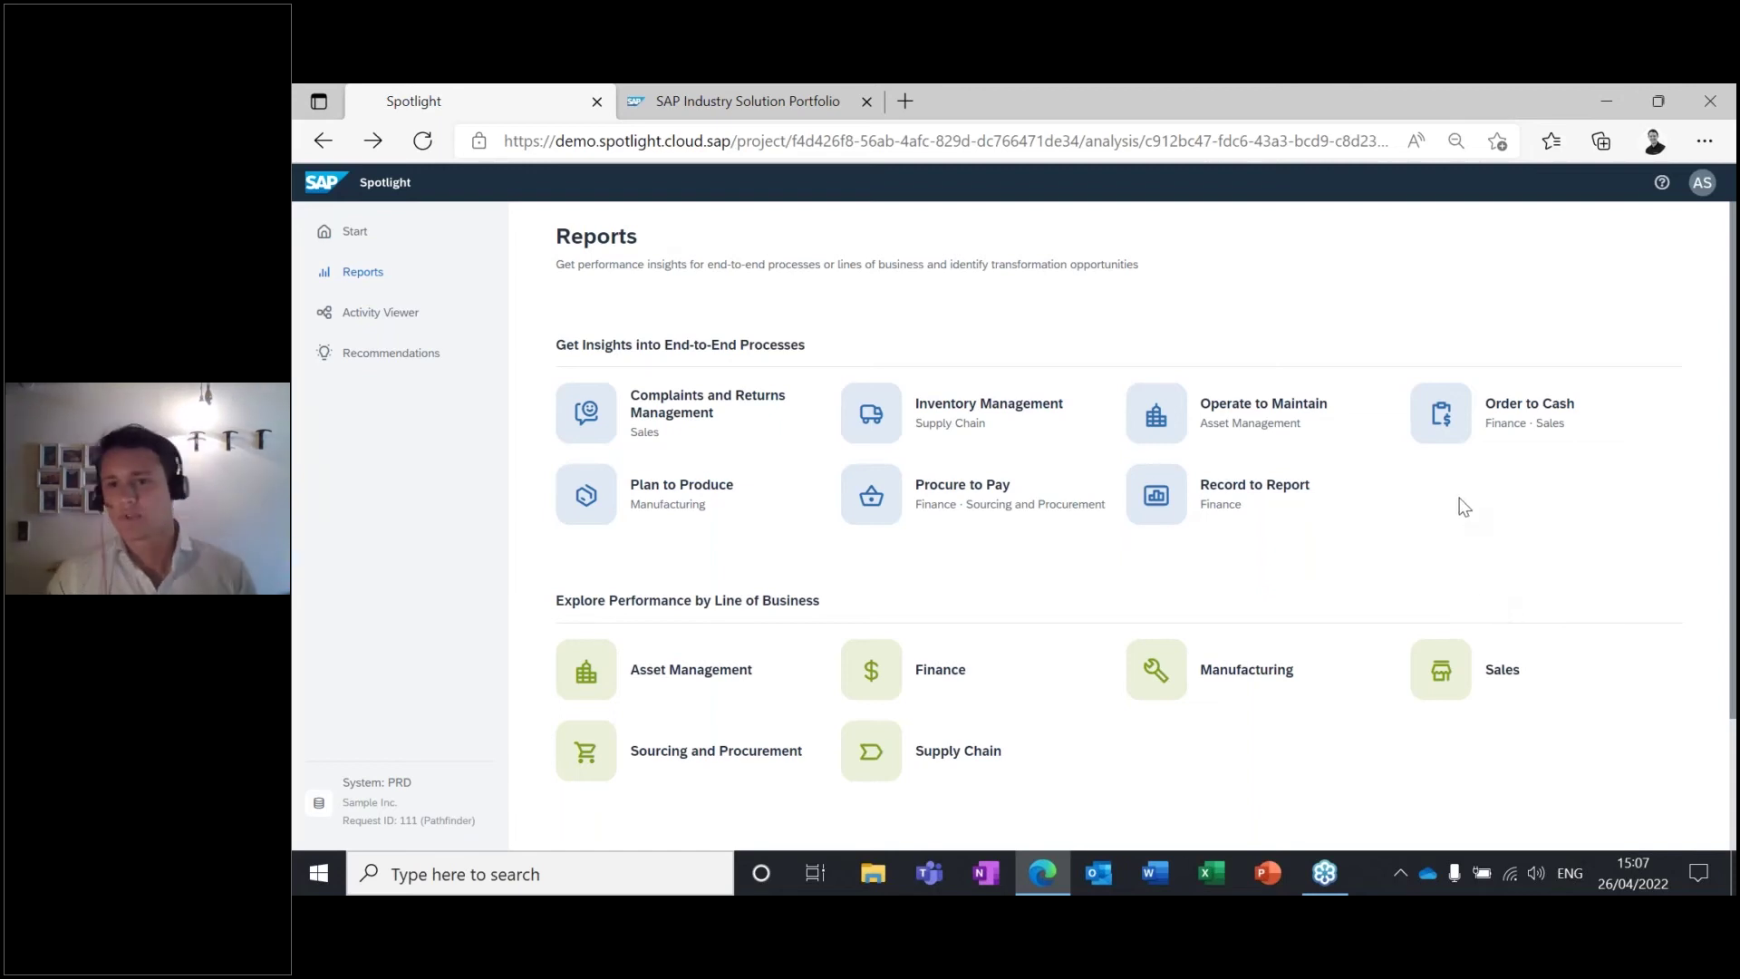
# Open the Order to Cash report and examine its indicators from Sales Order Creation through Incoming Payment.
pyautogui.click(1457, 433)
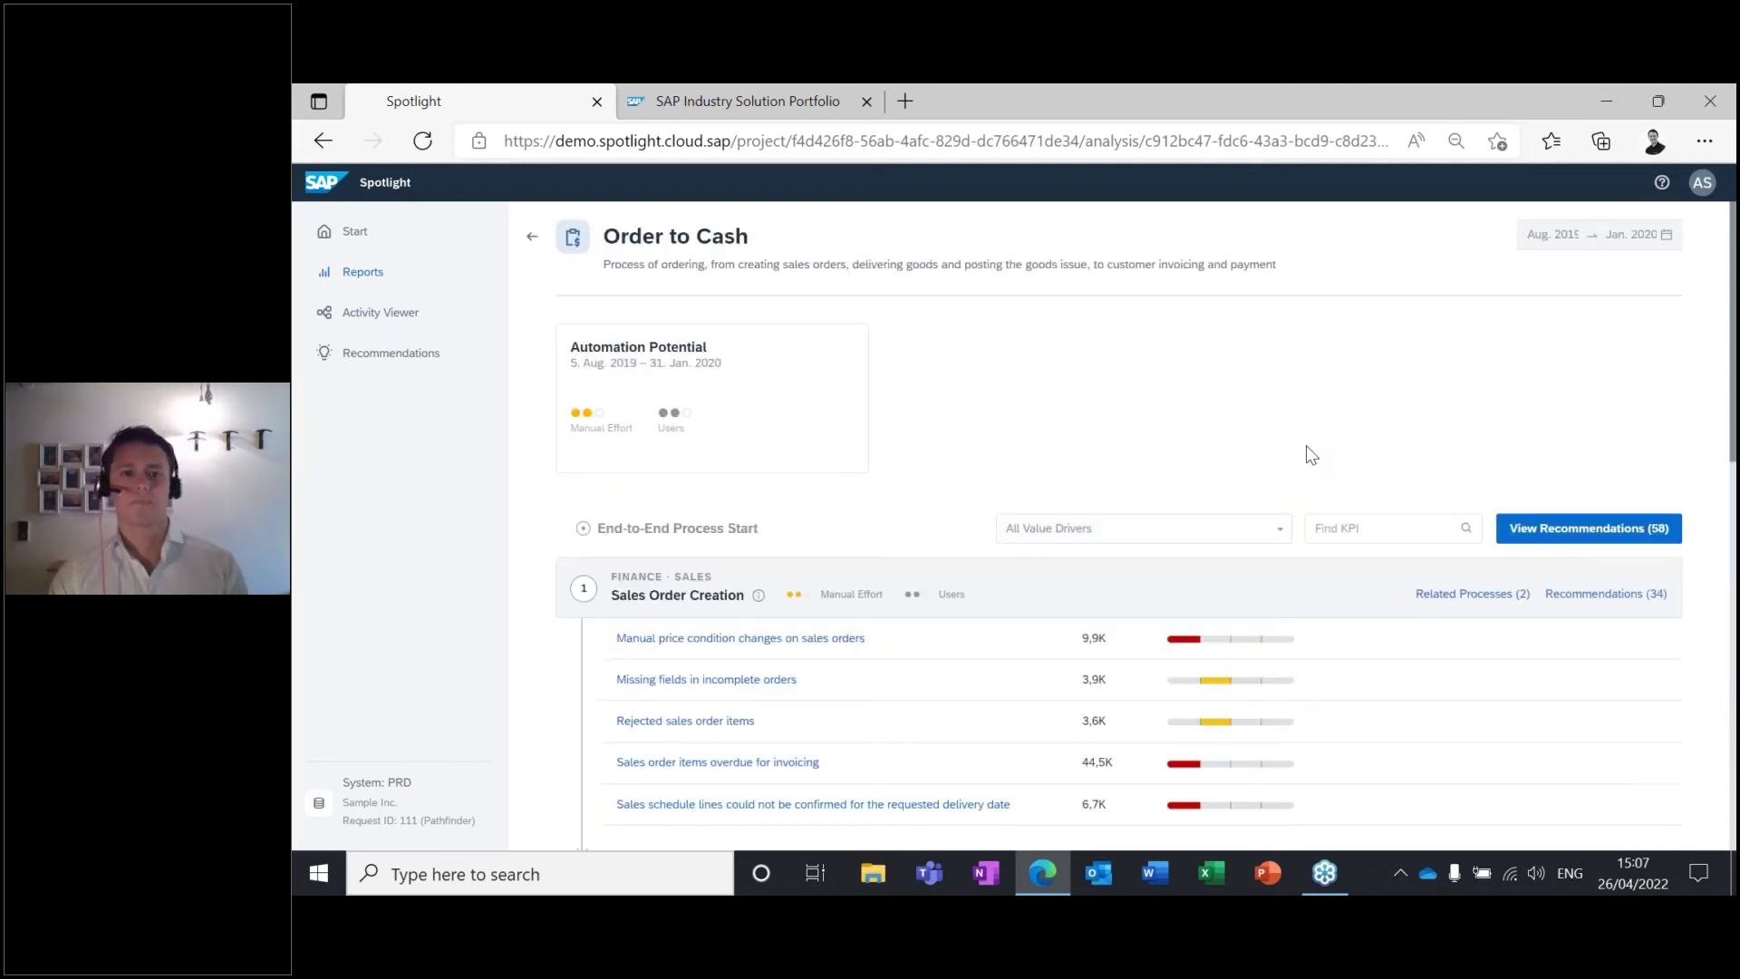
pyautogui.scroll(-2, 1256, 452)
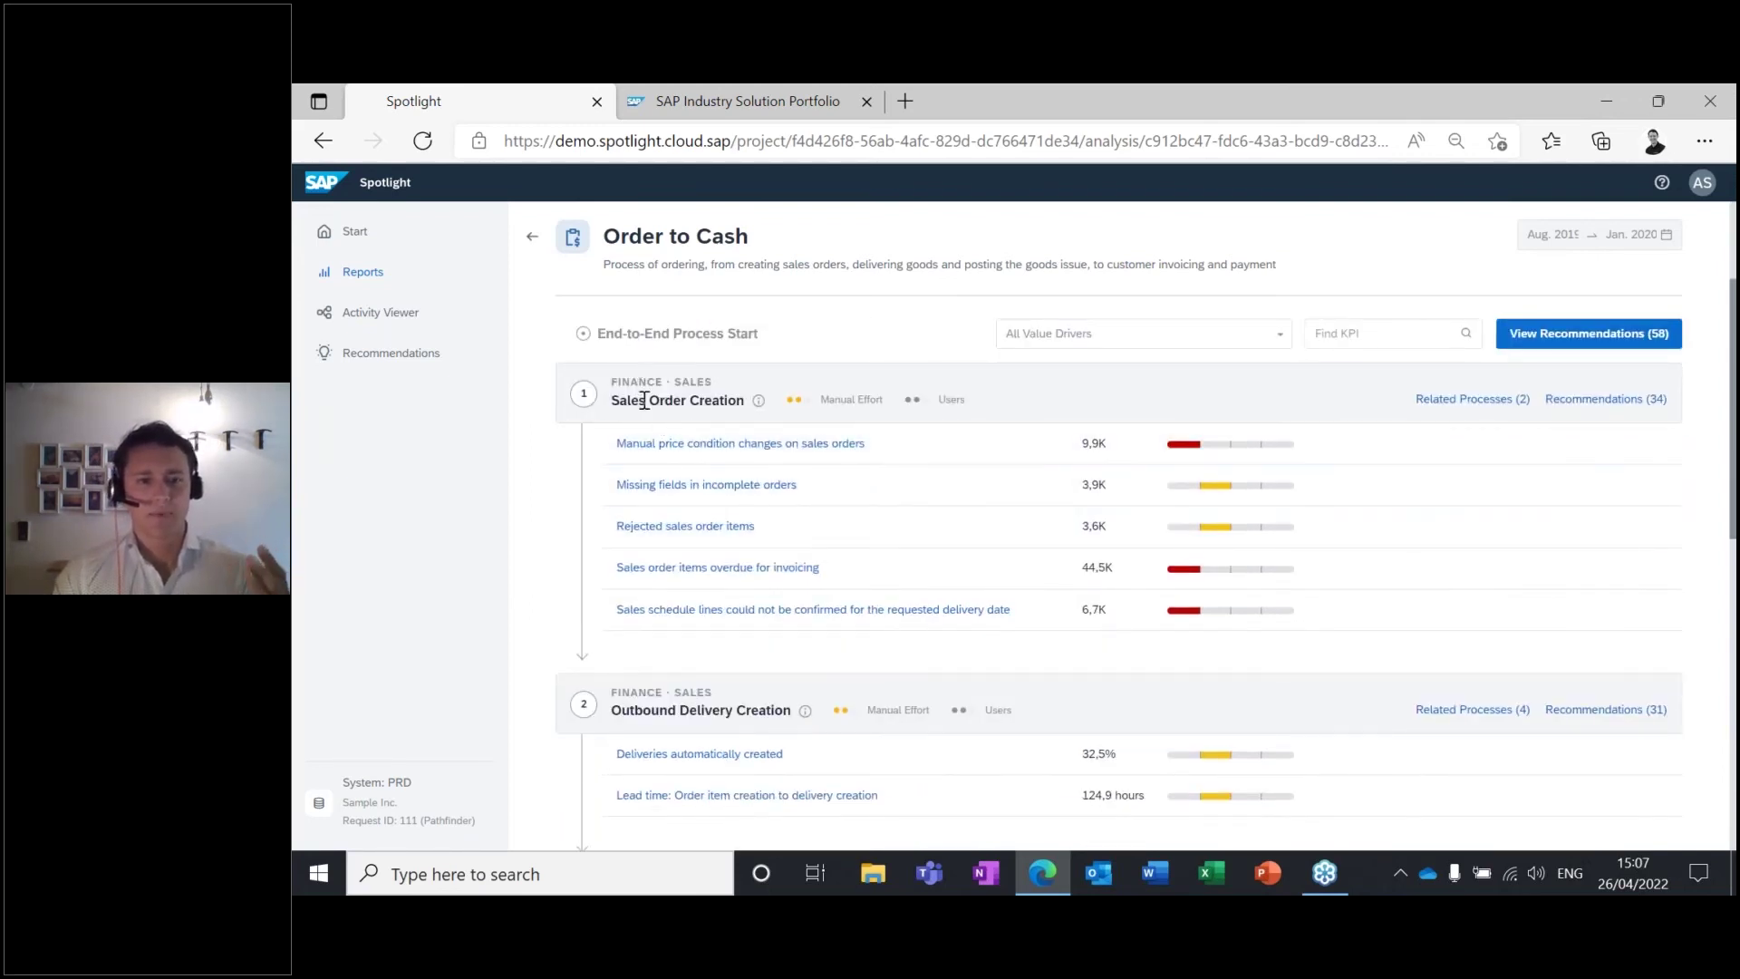
pyautogui.scroll(-3, 645, 413)
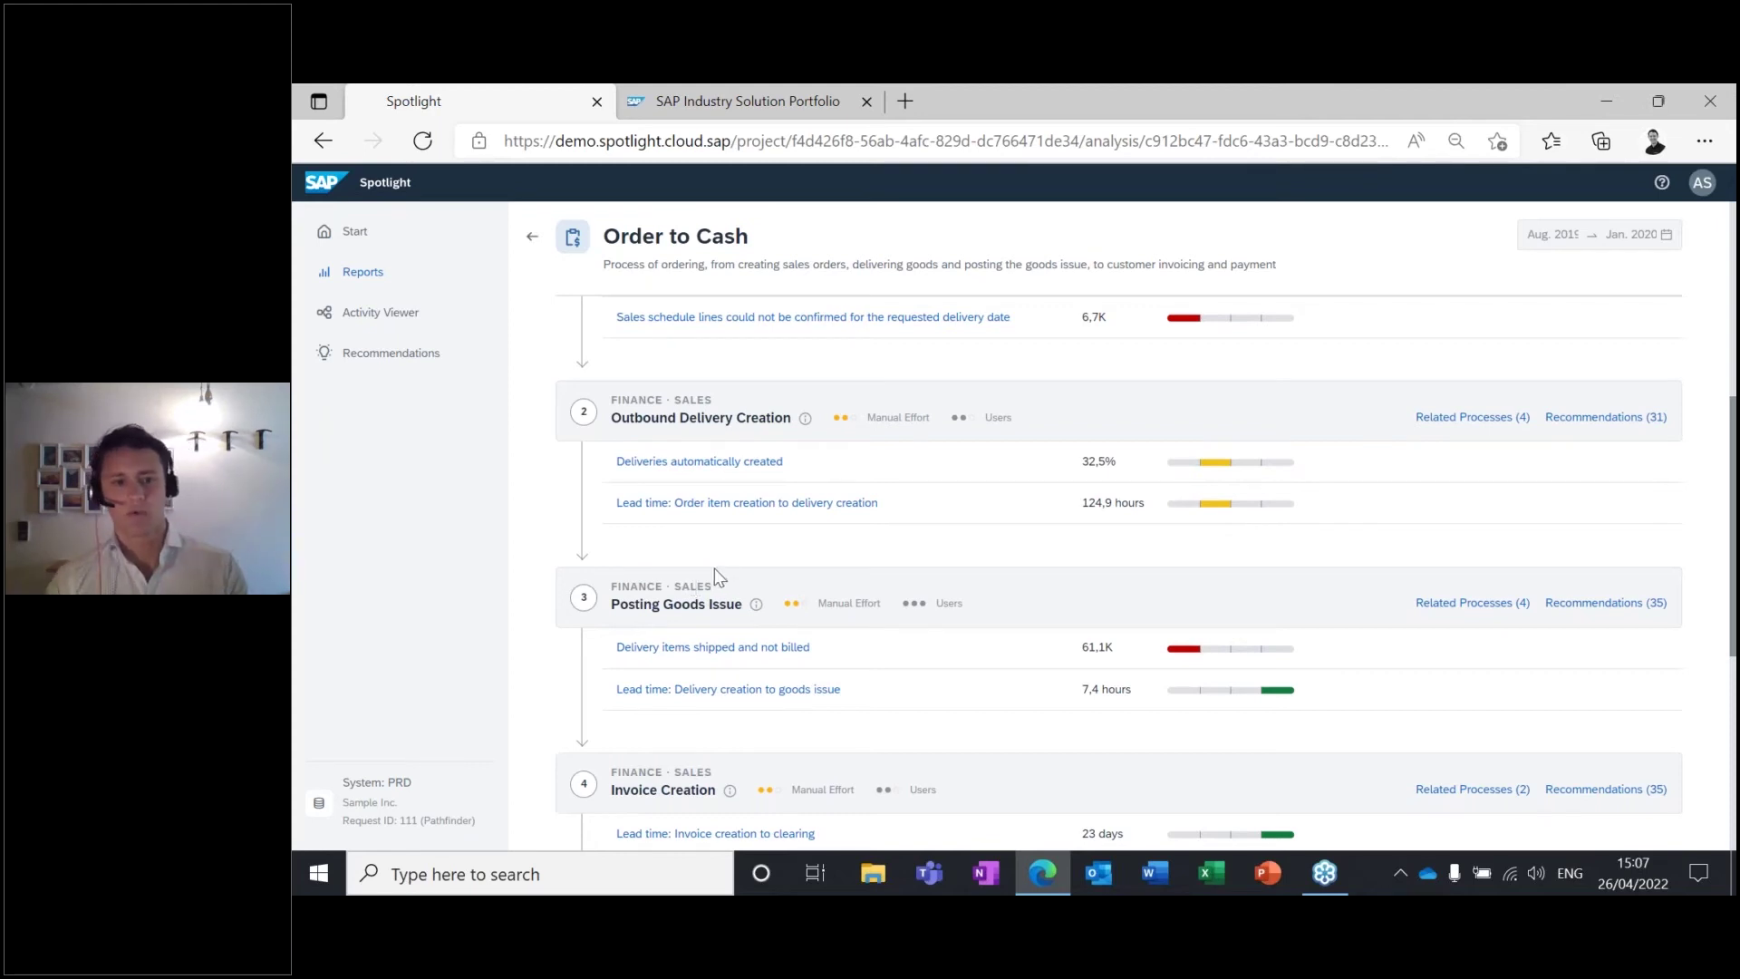
pyautogui.scroll(-3, 714, 568)
pyautogui.scroll(-1, 841, 414)
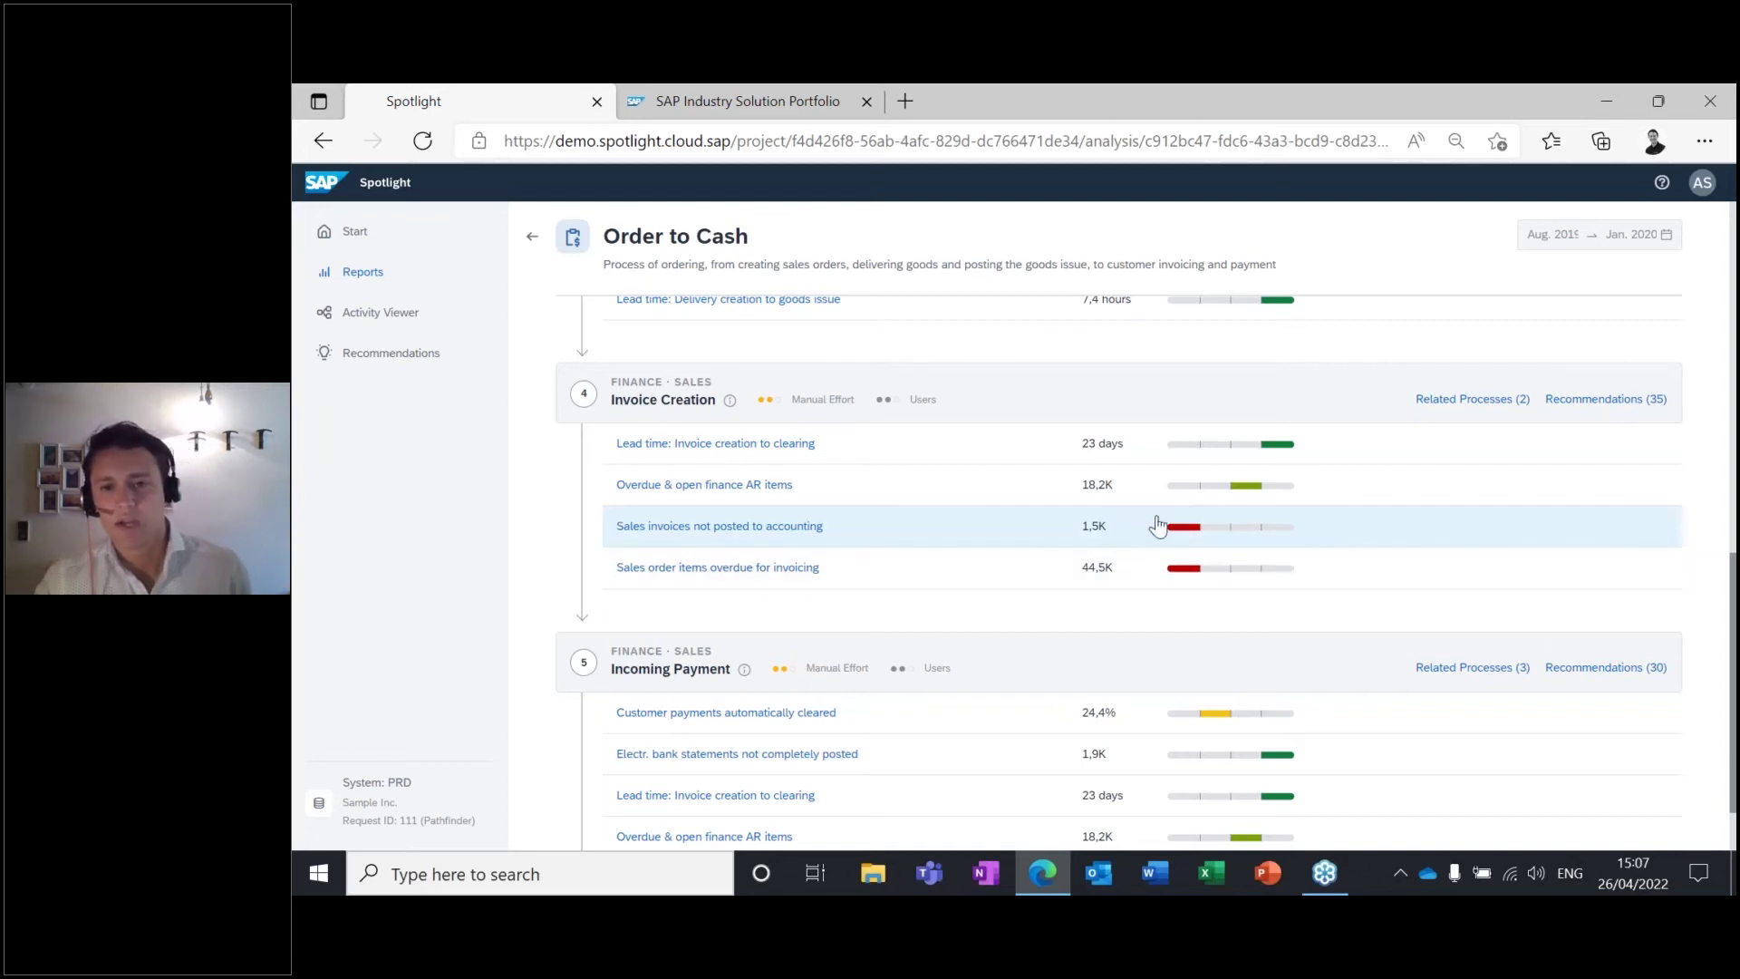
# Open the Sales invoices not posted to accounting indicator, compare its company code breakdown with its age distribution, and close it.
pyautogui.click(777, 530)
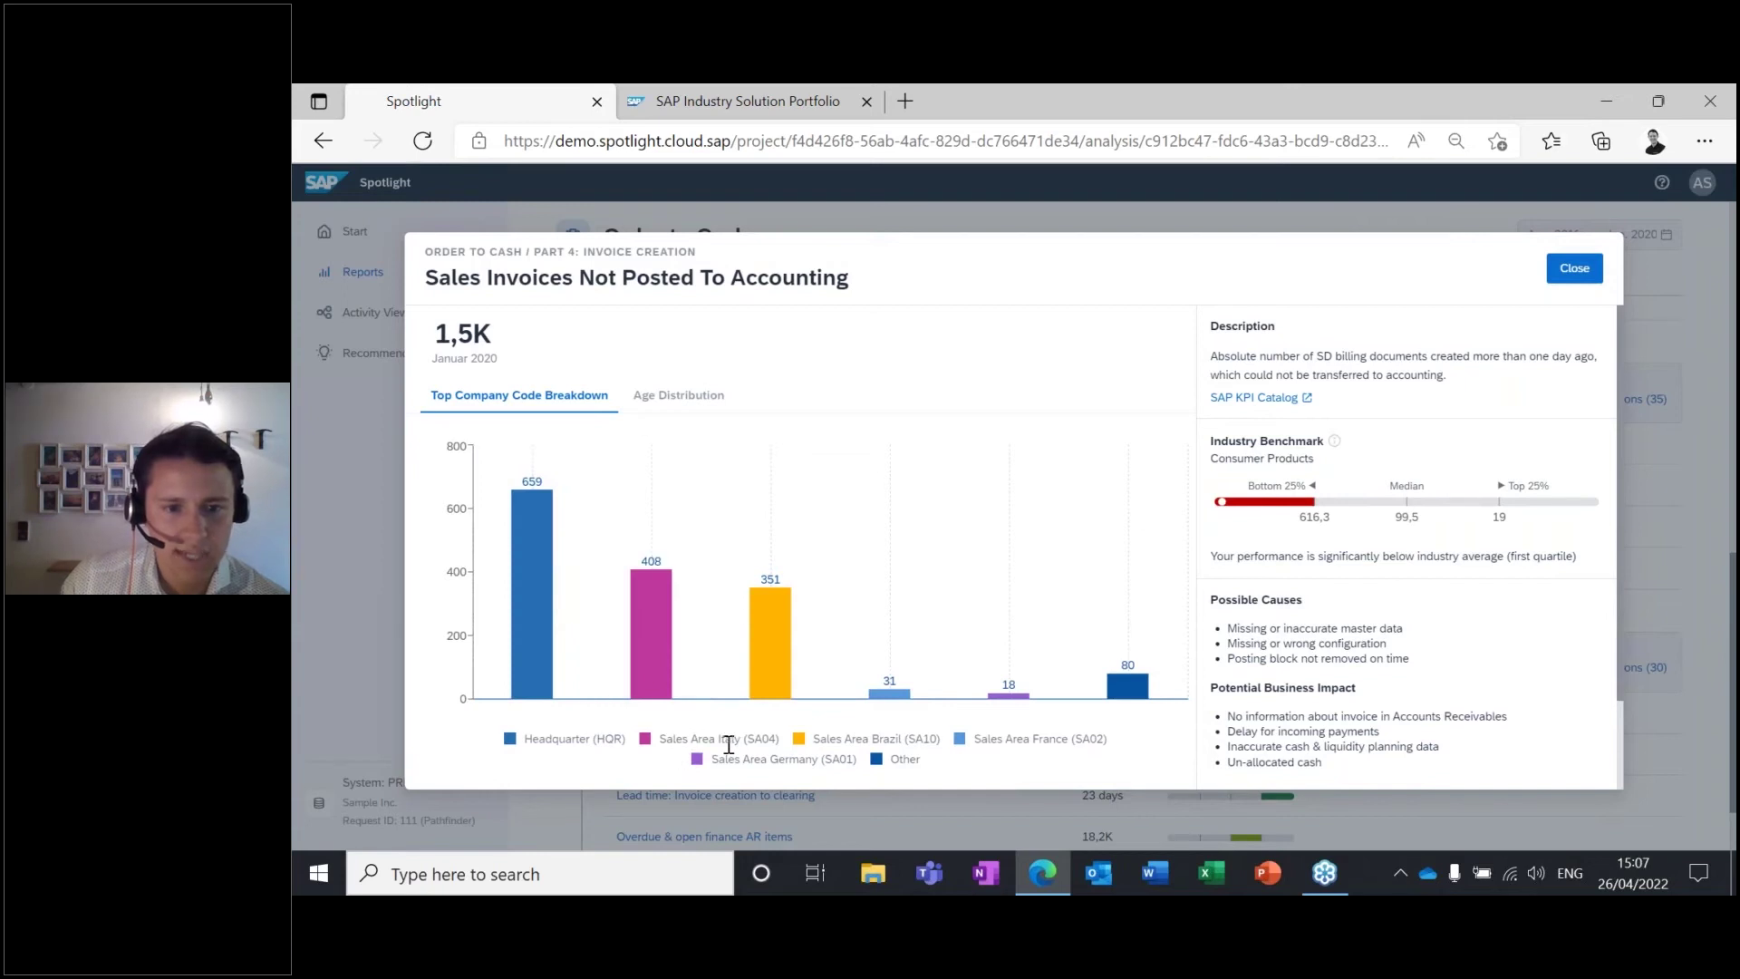
pyautogui.moveTo(617, 611)
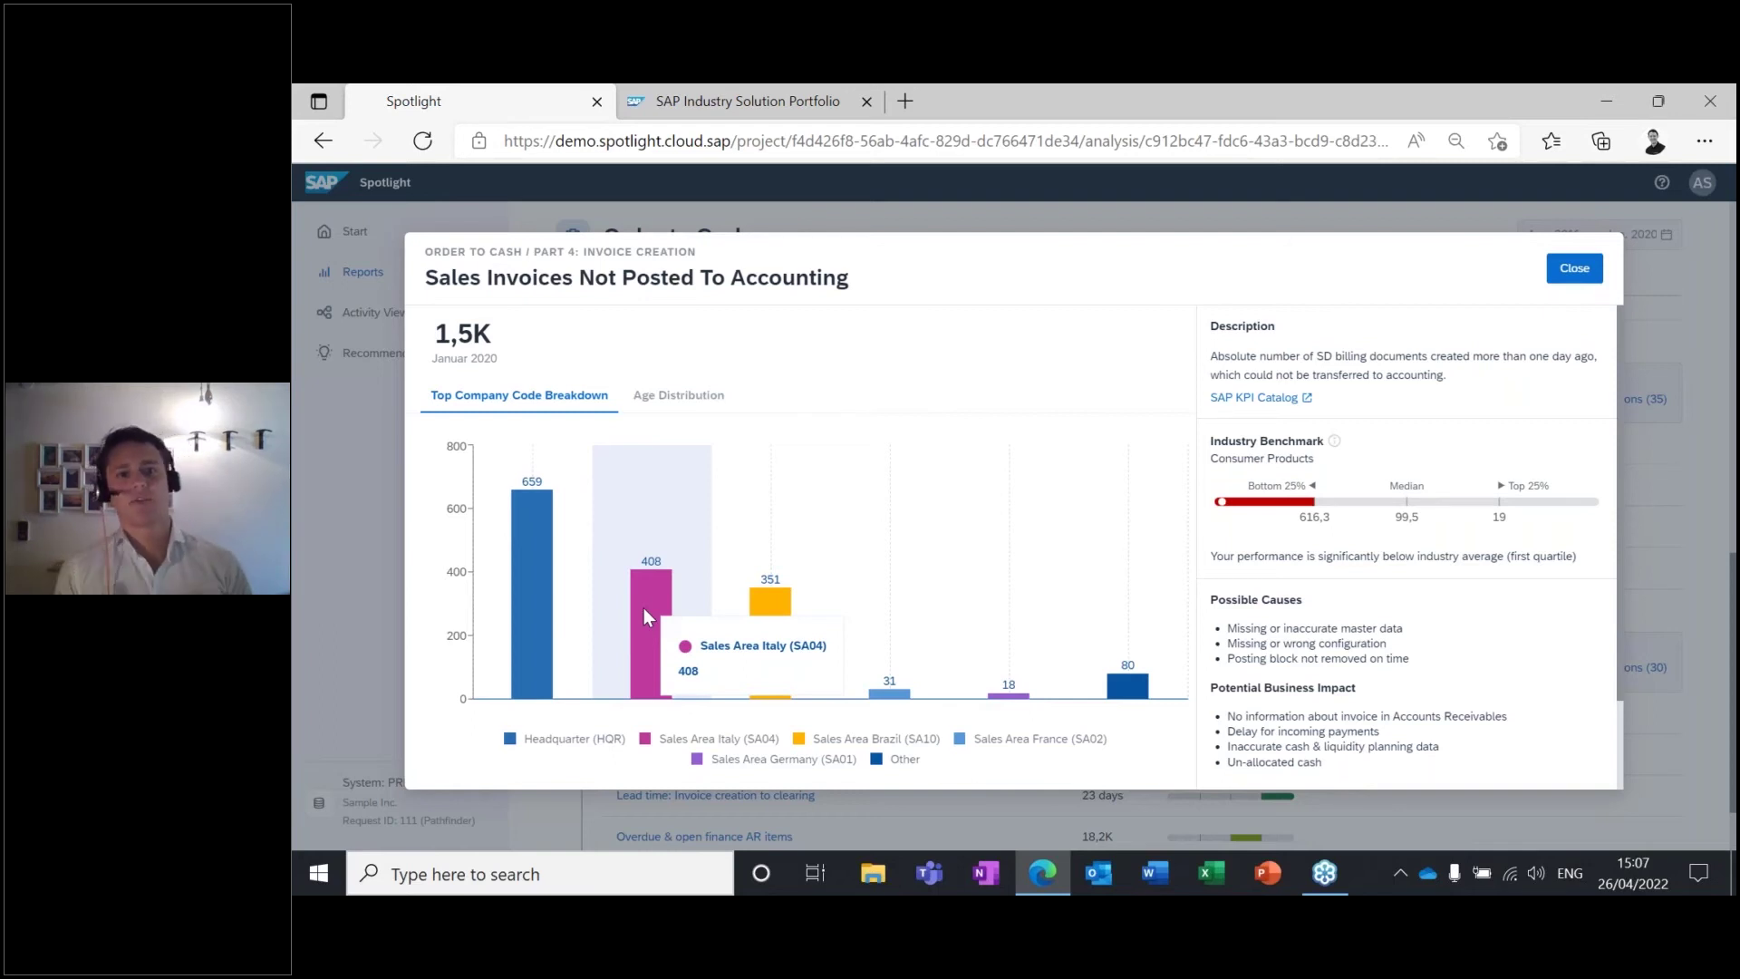
pyautogui.click(651, 400)
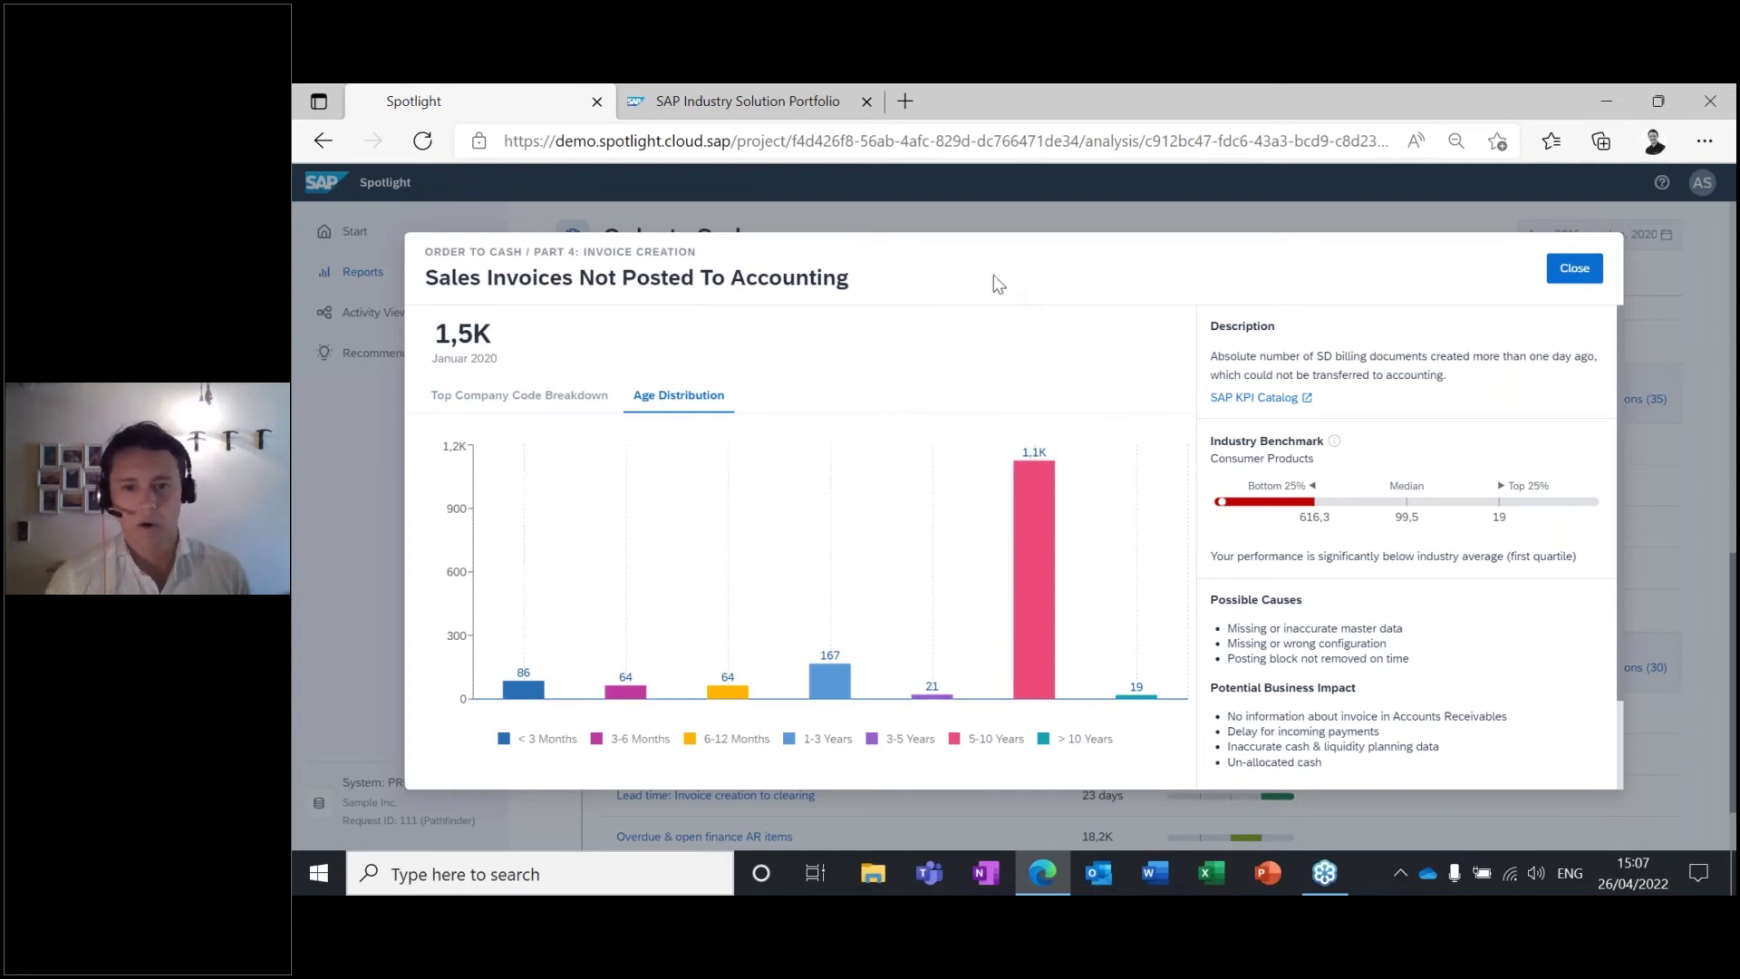
pyautogui.moveTo(1050, 580)
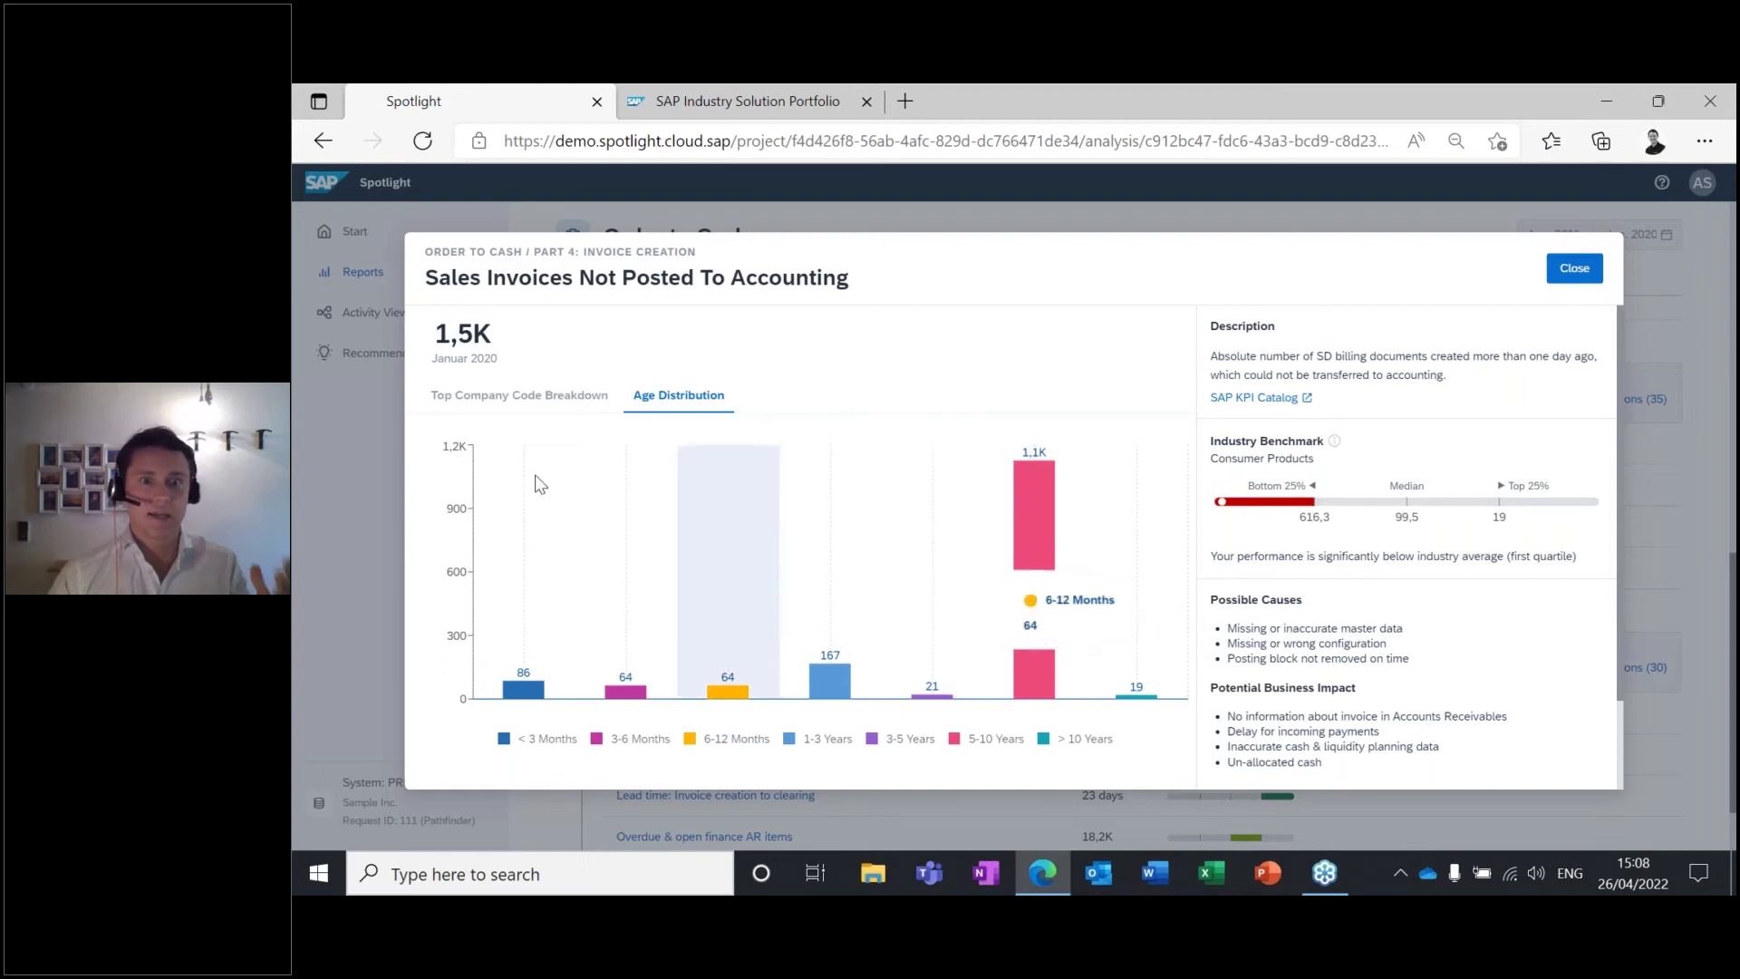
pyautogui.click(560, 399)
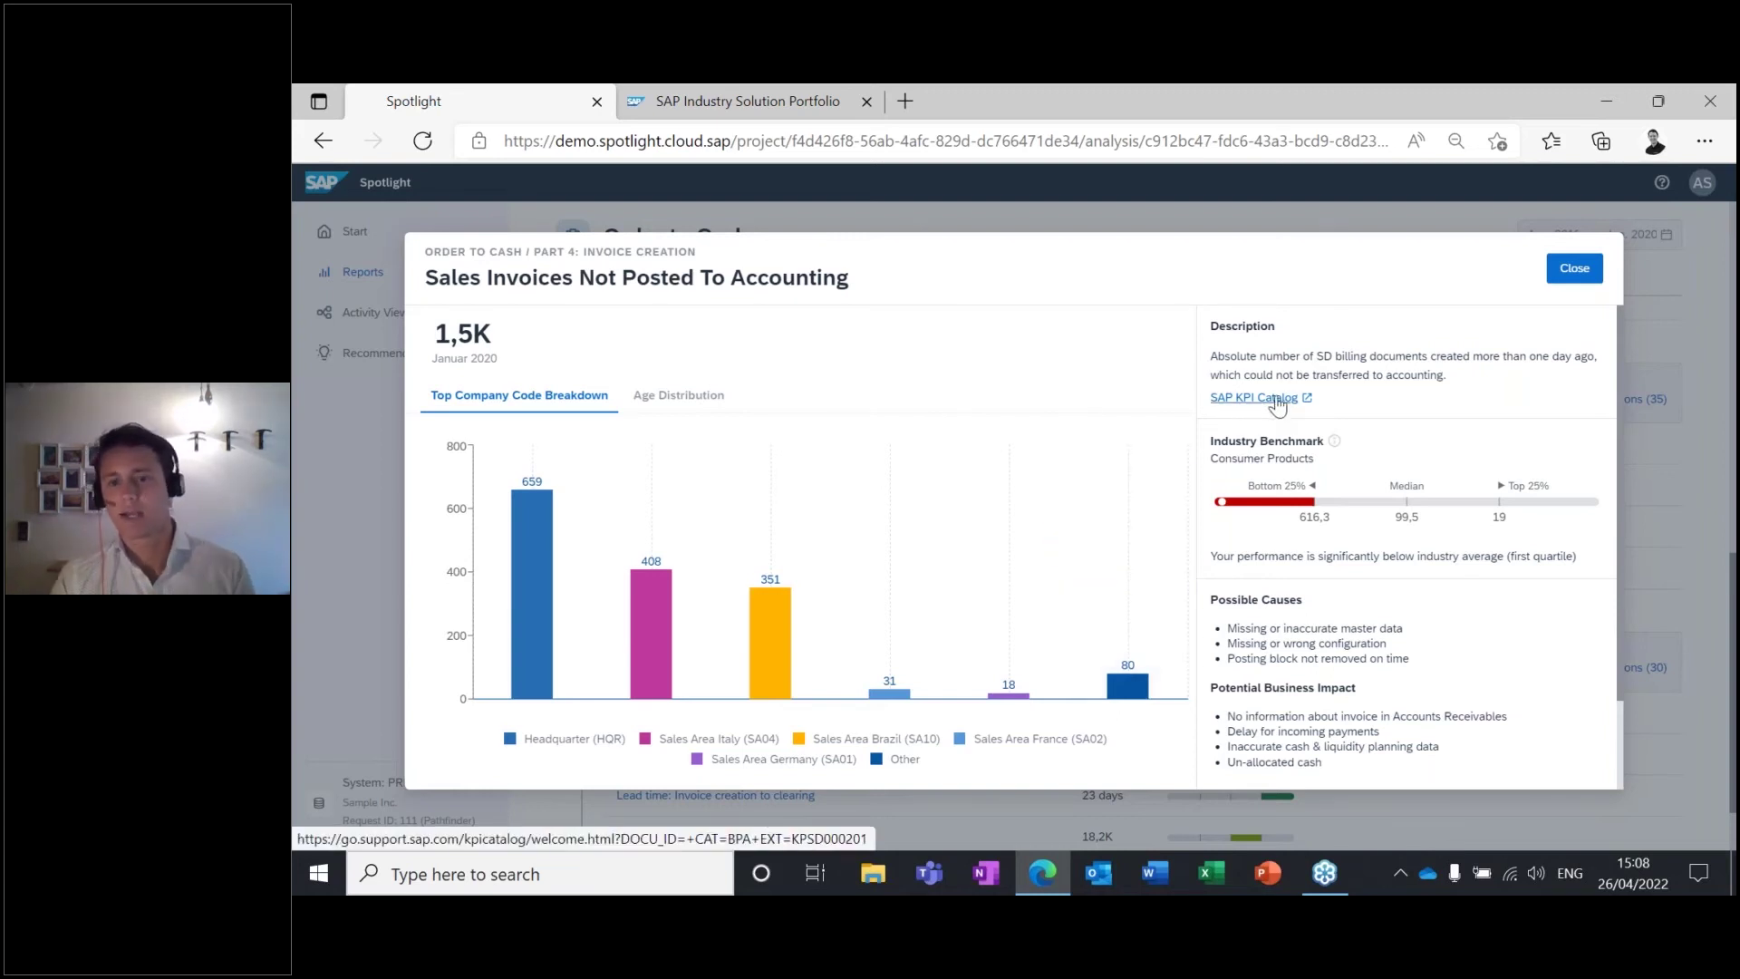
pyautogui.click(1574, 269)
# Examine the Invoice Creation and Incoming Payment indicators in Order to Cash and return to the reports overview.
pyautogui.scroll(-1, 1314, 501)
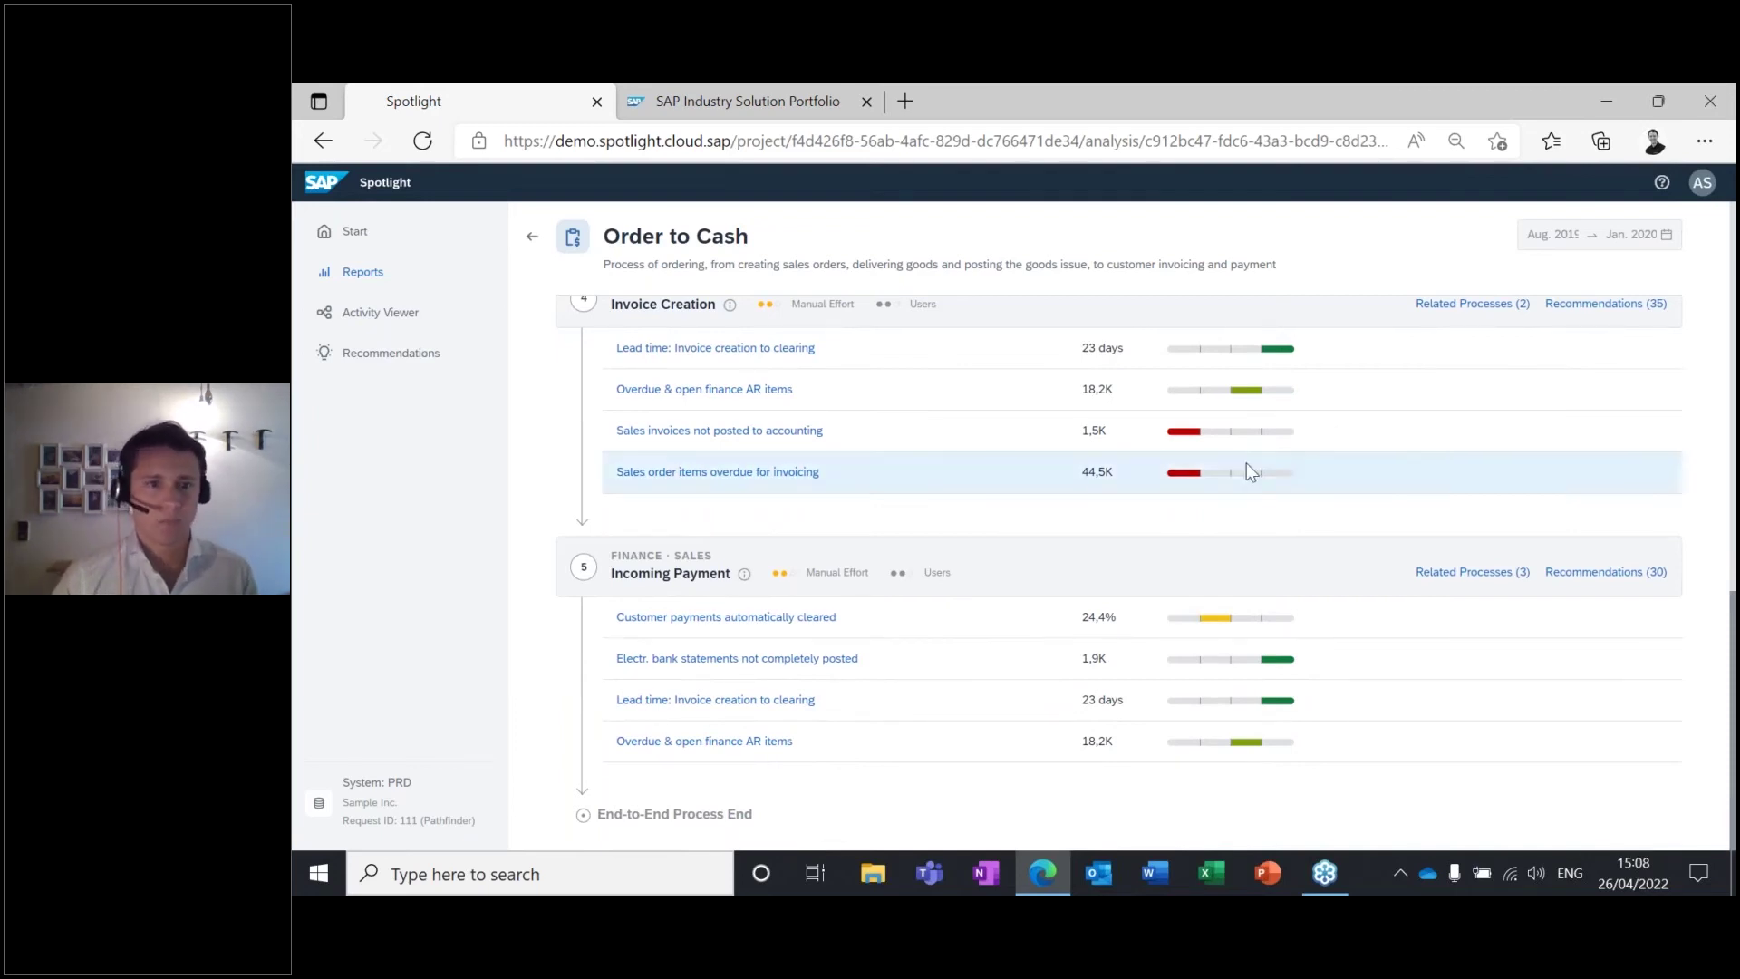
pyautogui.scroll(2, 1146, 574)
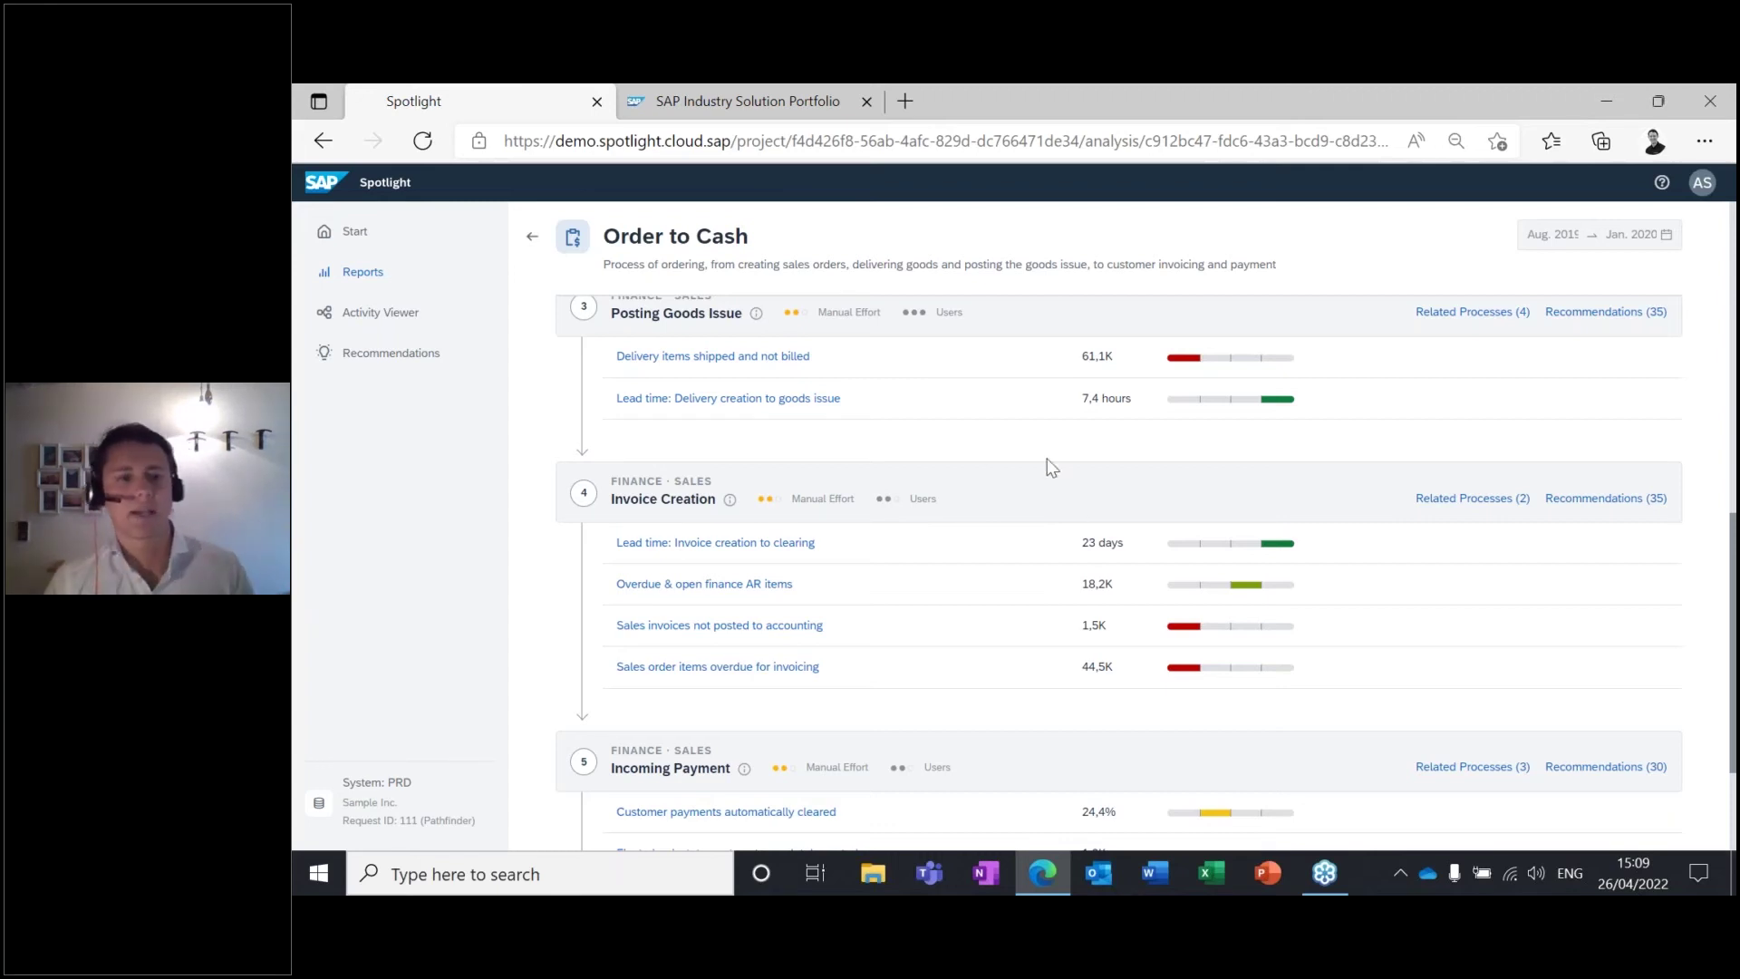
pyautogui.click(528, 241)
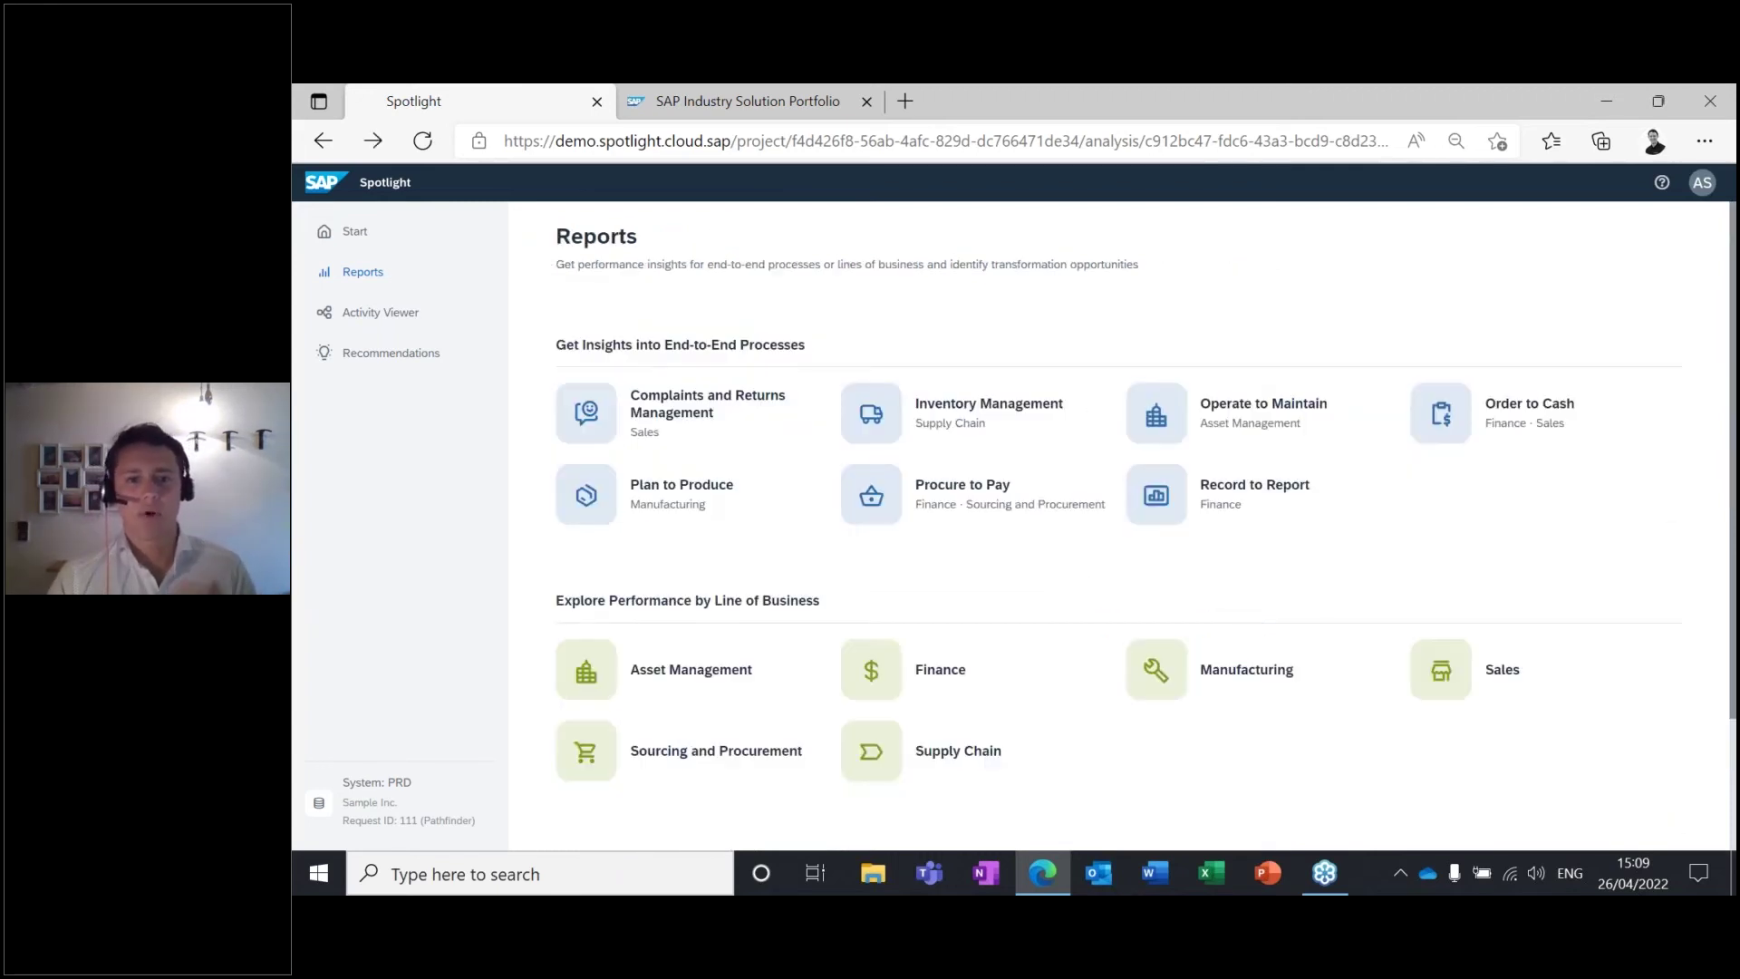
# Open the Process Automation report and inspect the Accounting and Financial Close (AFC) point in the manual effort and users chart.
pyautogui.scroll(-1, 966, 575)
pyautogui.scroll(-1, 966, 574)
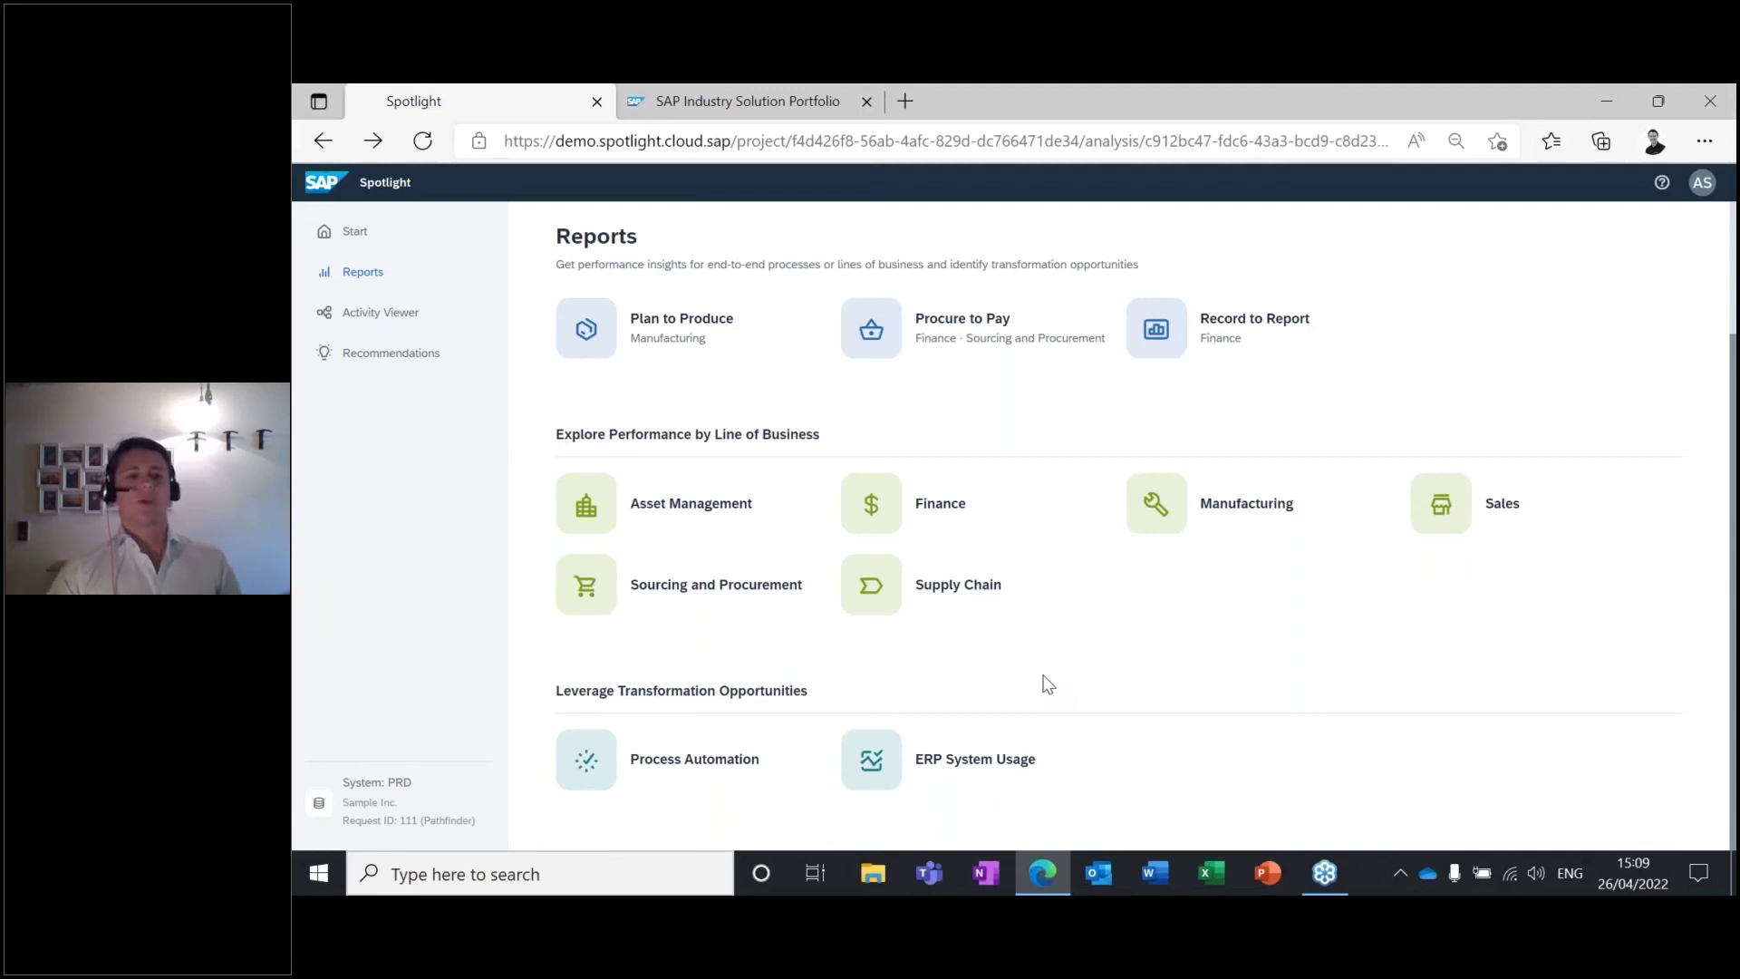
pyautogui.click(689, 765)
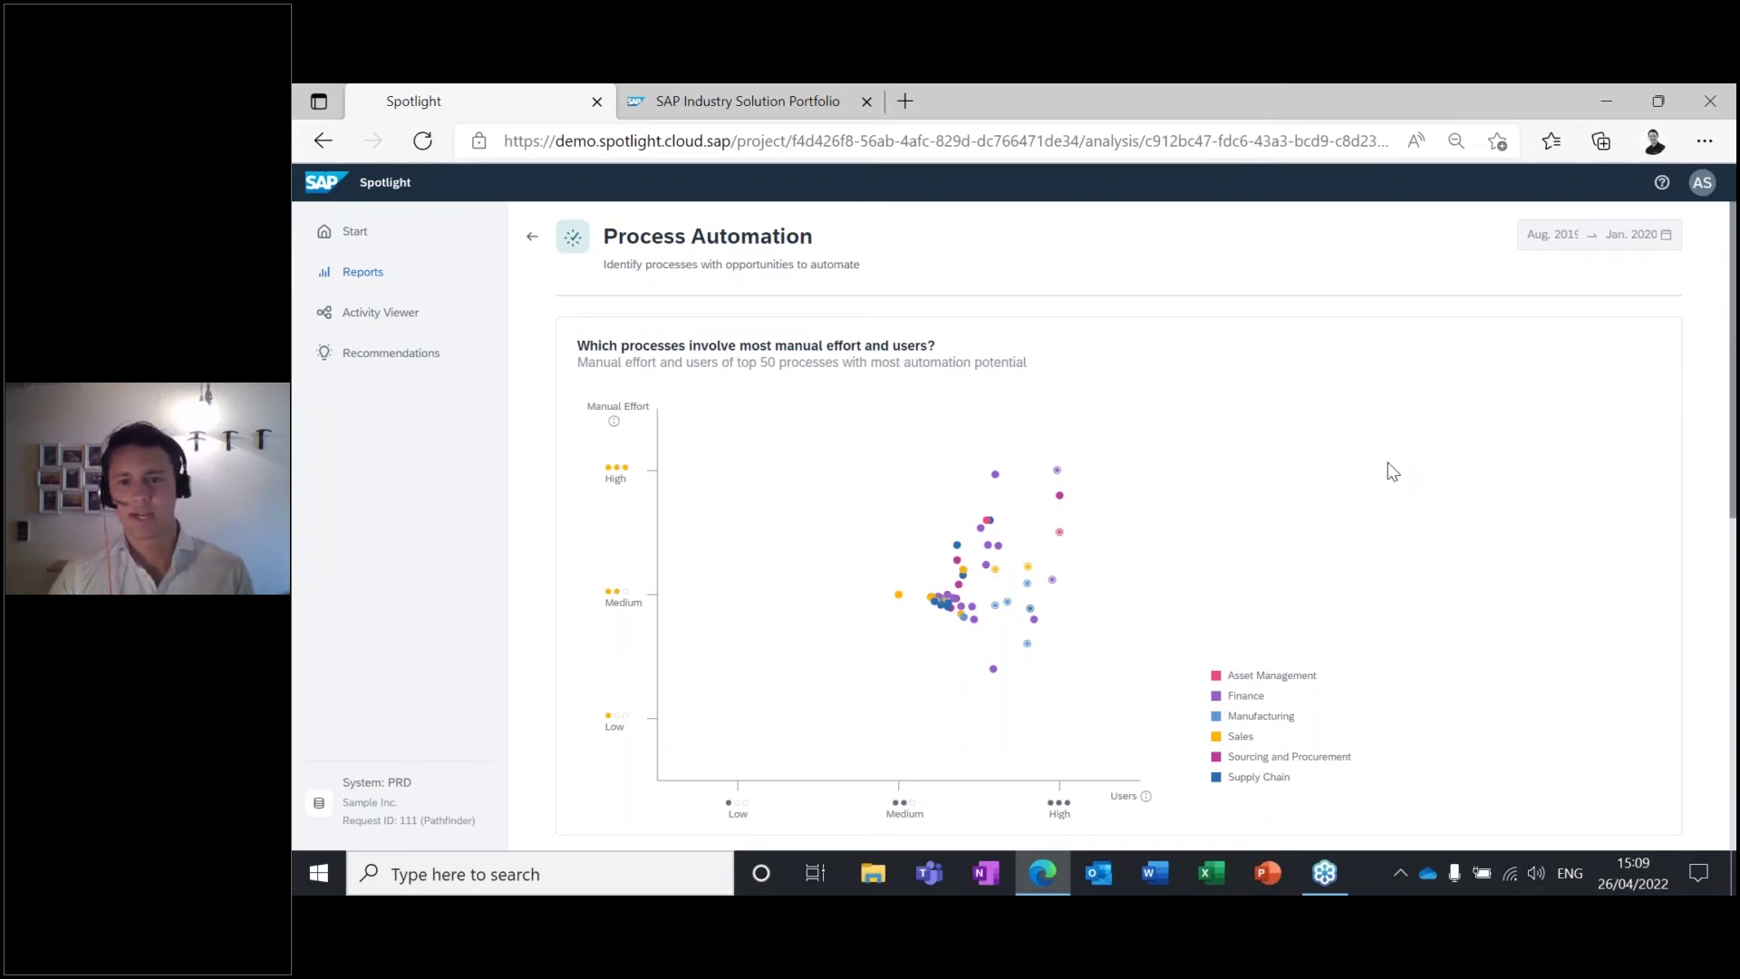
pyautogui.scroll(-1, 1397, 471)
pyautogui.scroll(1, 1397, 471)
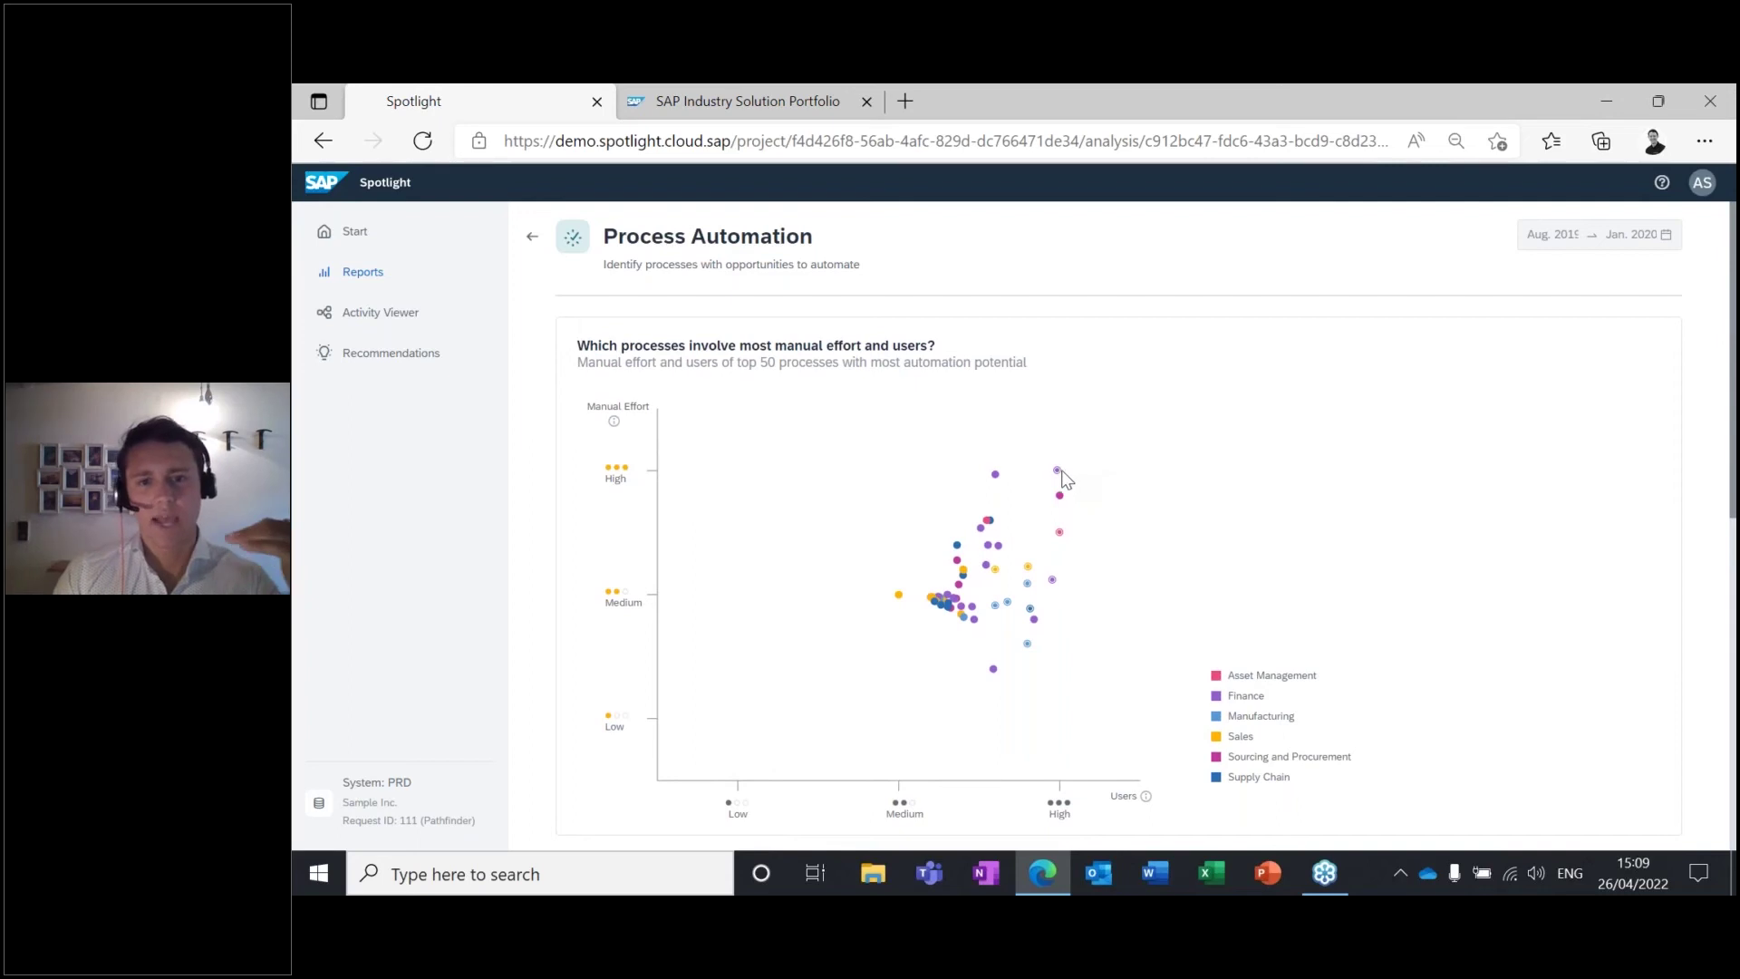
pyautogui.moveTo(1058, 471)
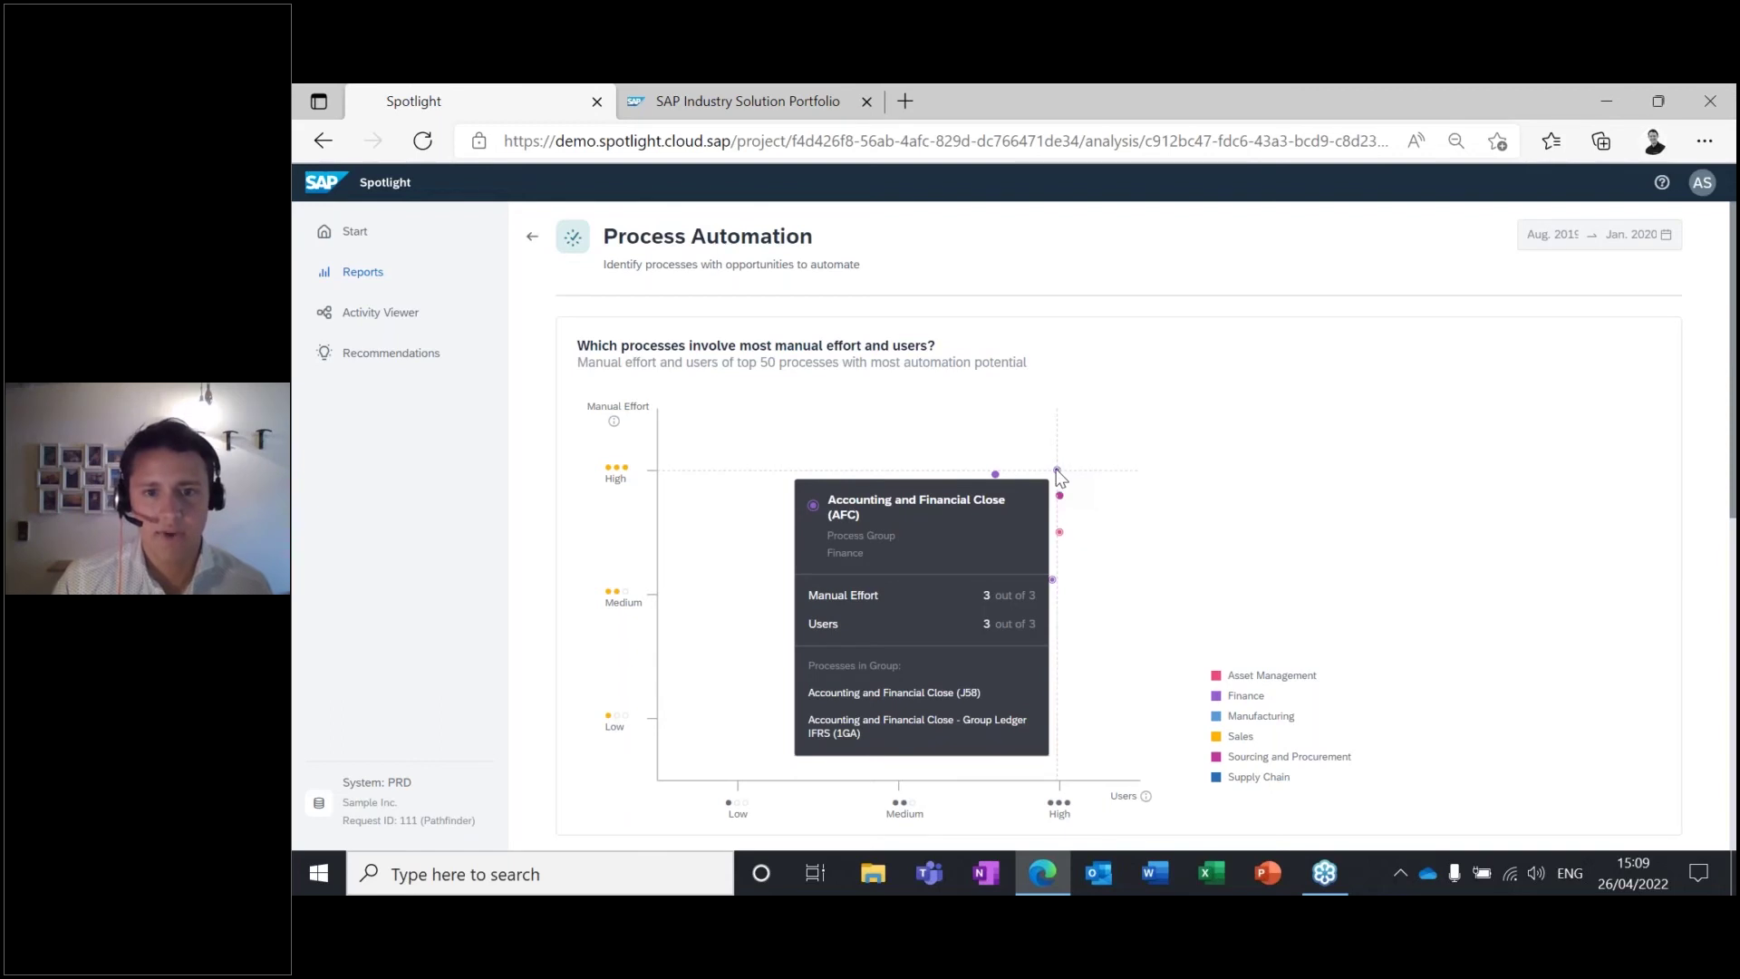
# Show the benchmark comparison in the list of processes with automation potential.
pyautogui.scroll(-1, 1355, 482)
pyautogui.scroll(-4, 1359, 483)
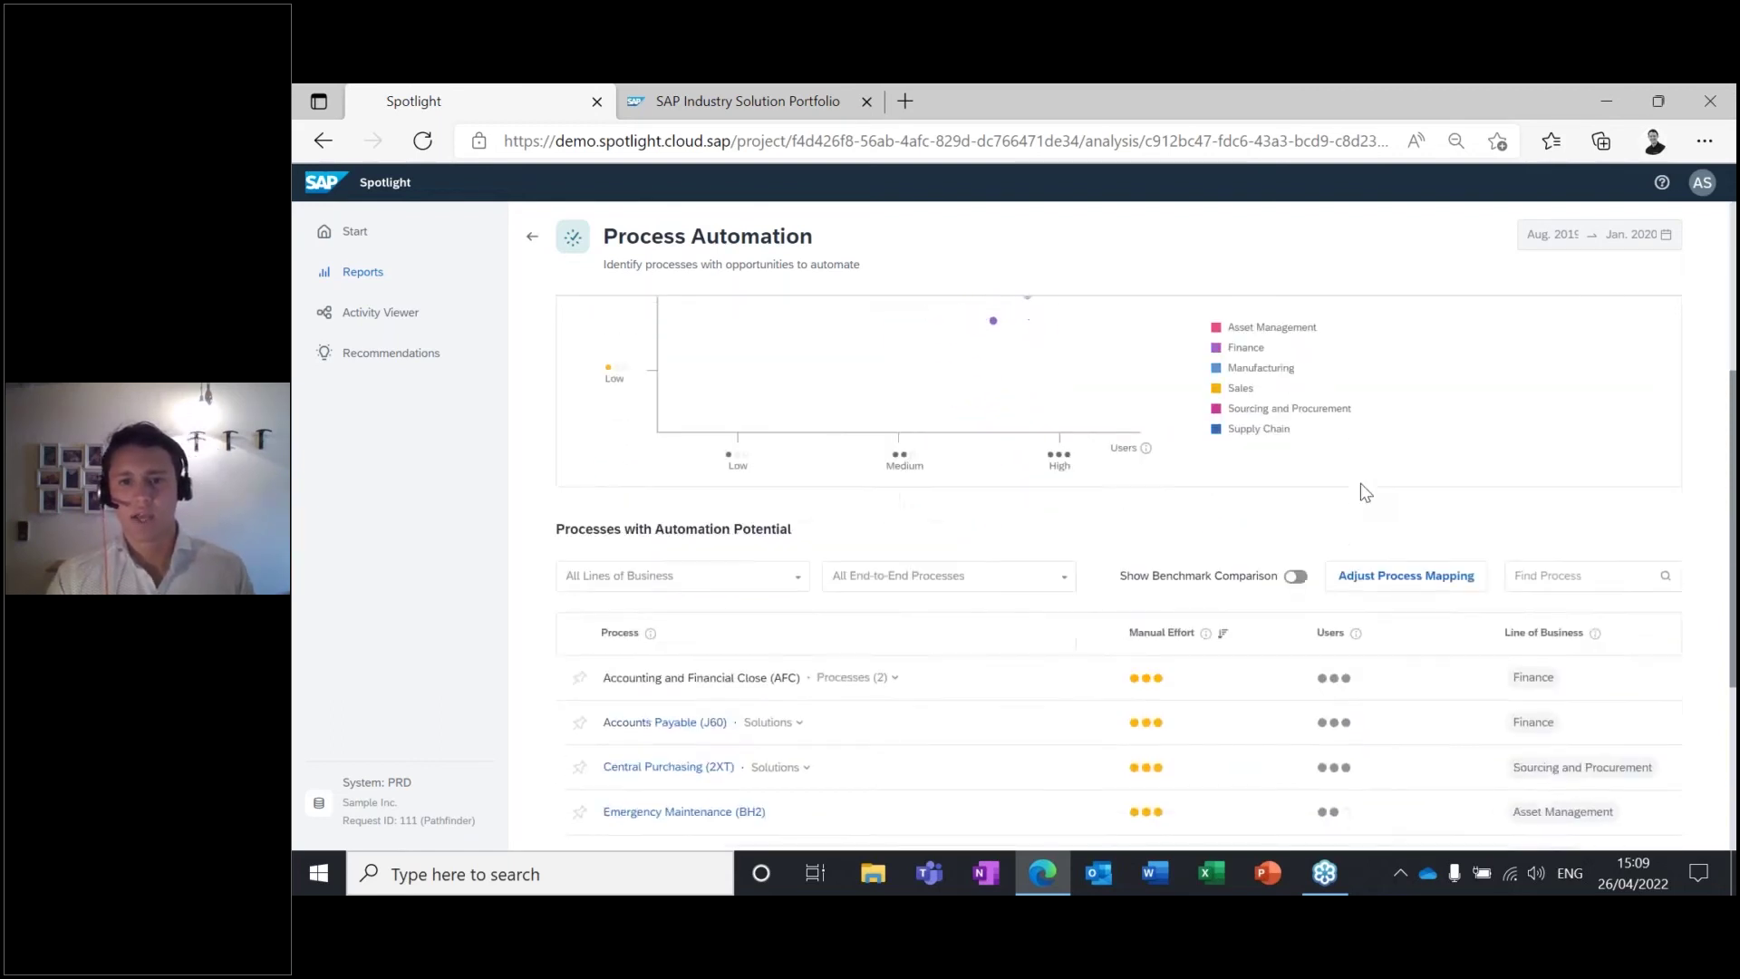
pyautogui.click(1296, 438)
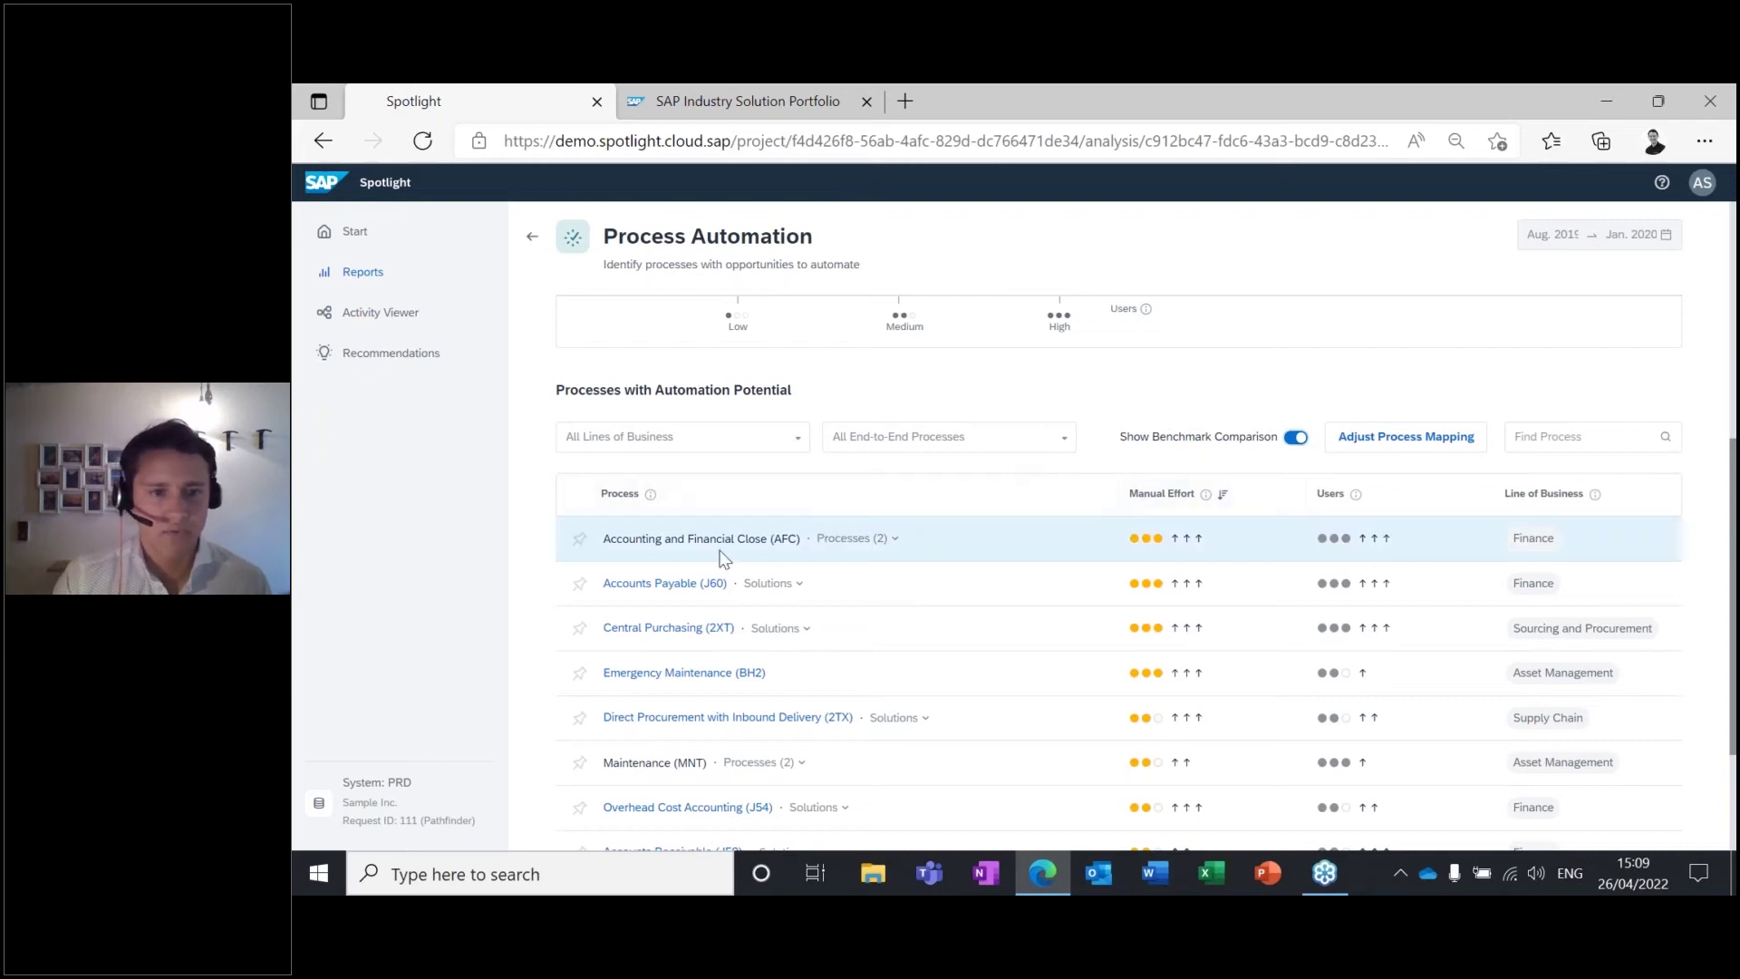
# Examine the activities of Accounting and Financial Close (J58) within the AFC group, and return to the reports overview.
pyautogui.click(872, 540)
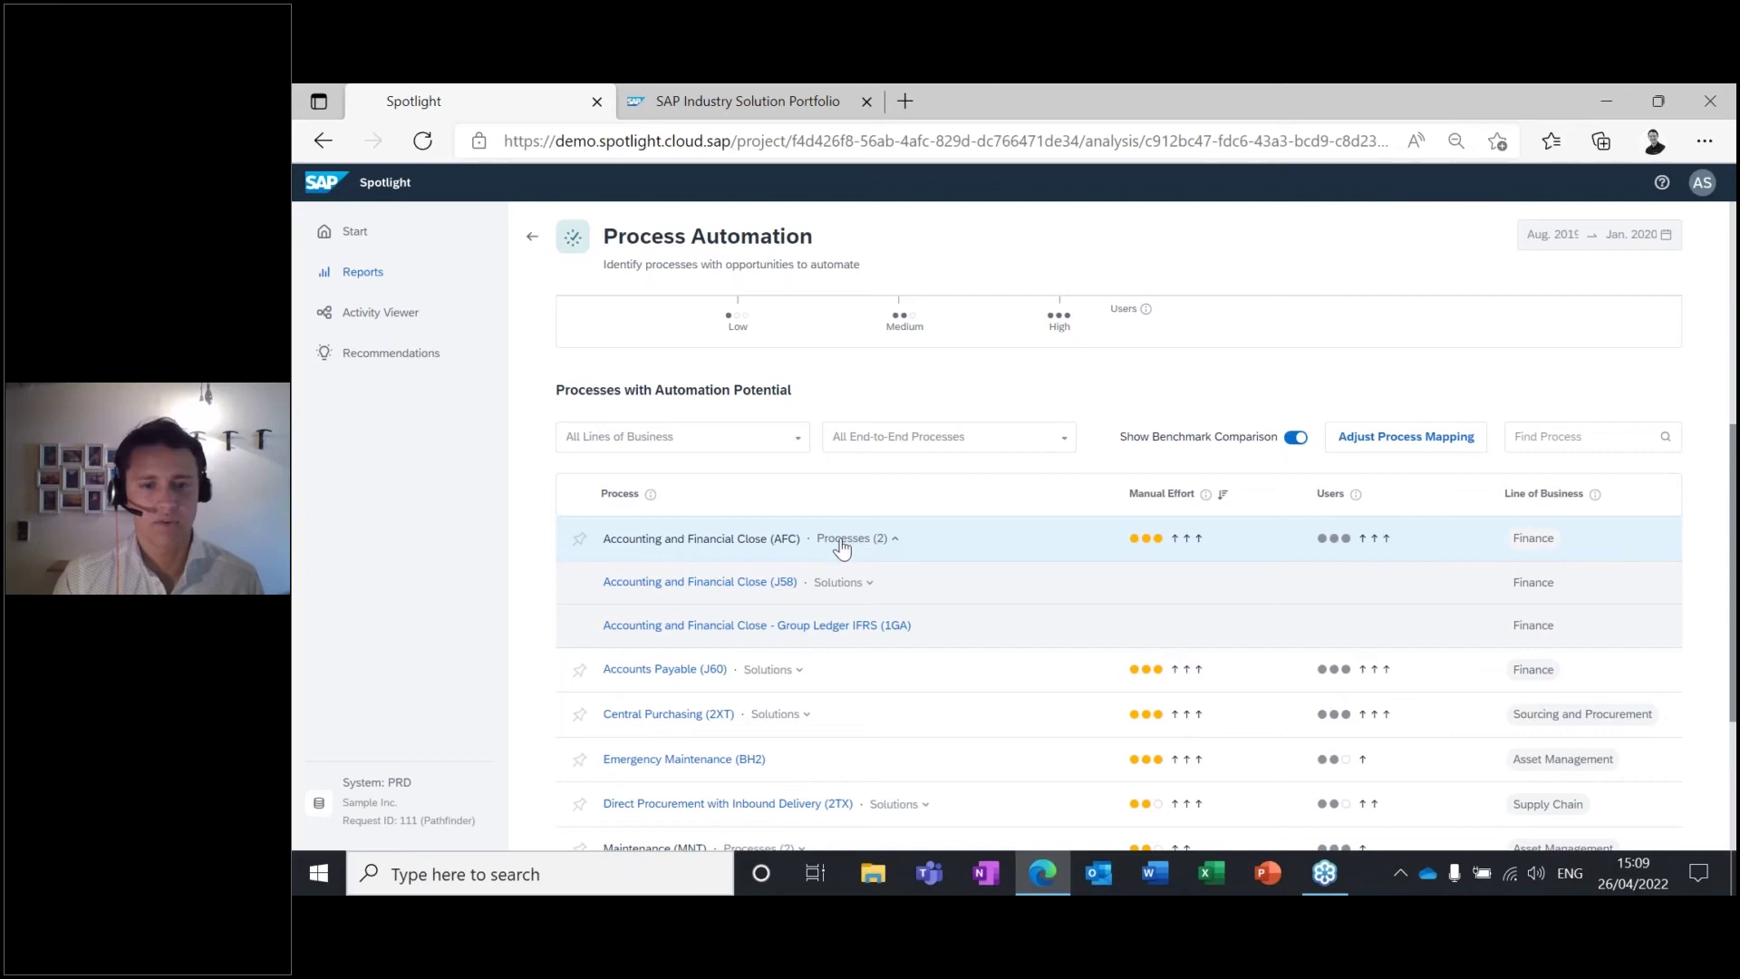
pyautogui.click(694, 582)
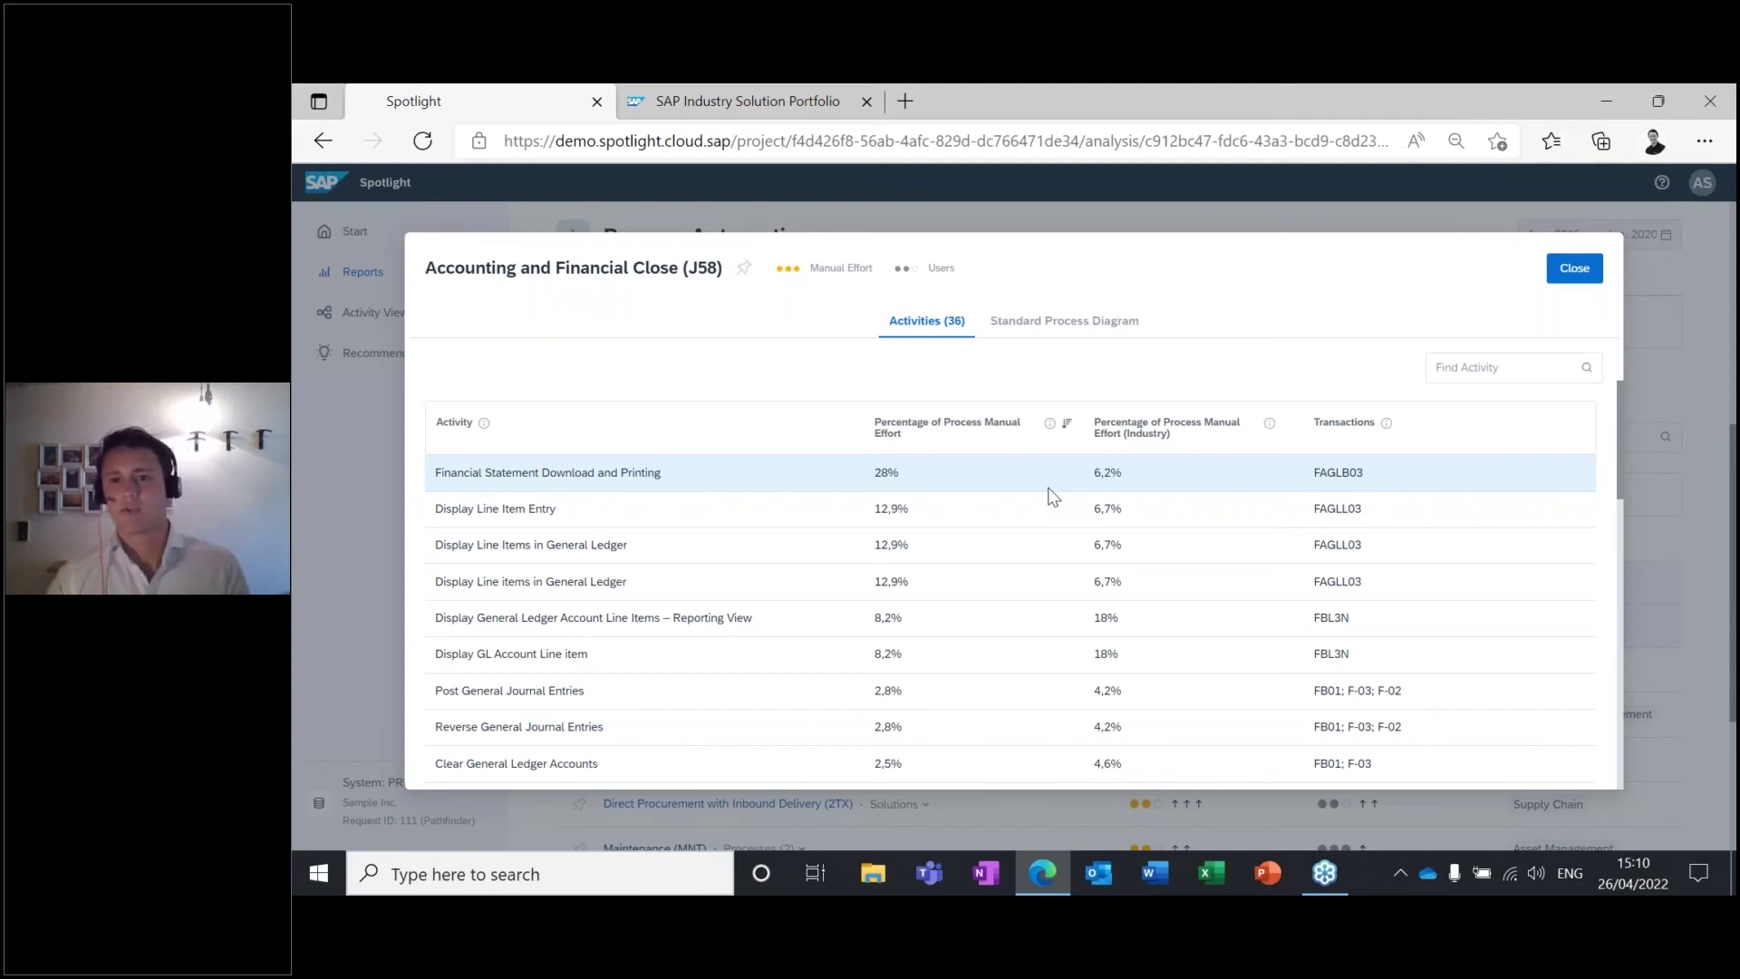
pyautogui.click(1574, 270)
pyautogui.click(534, 240)
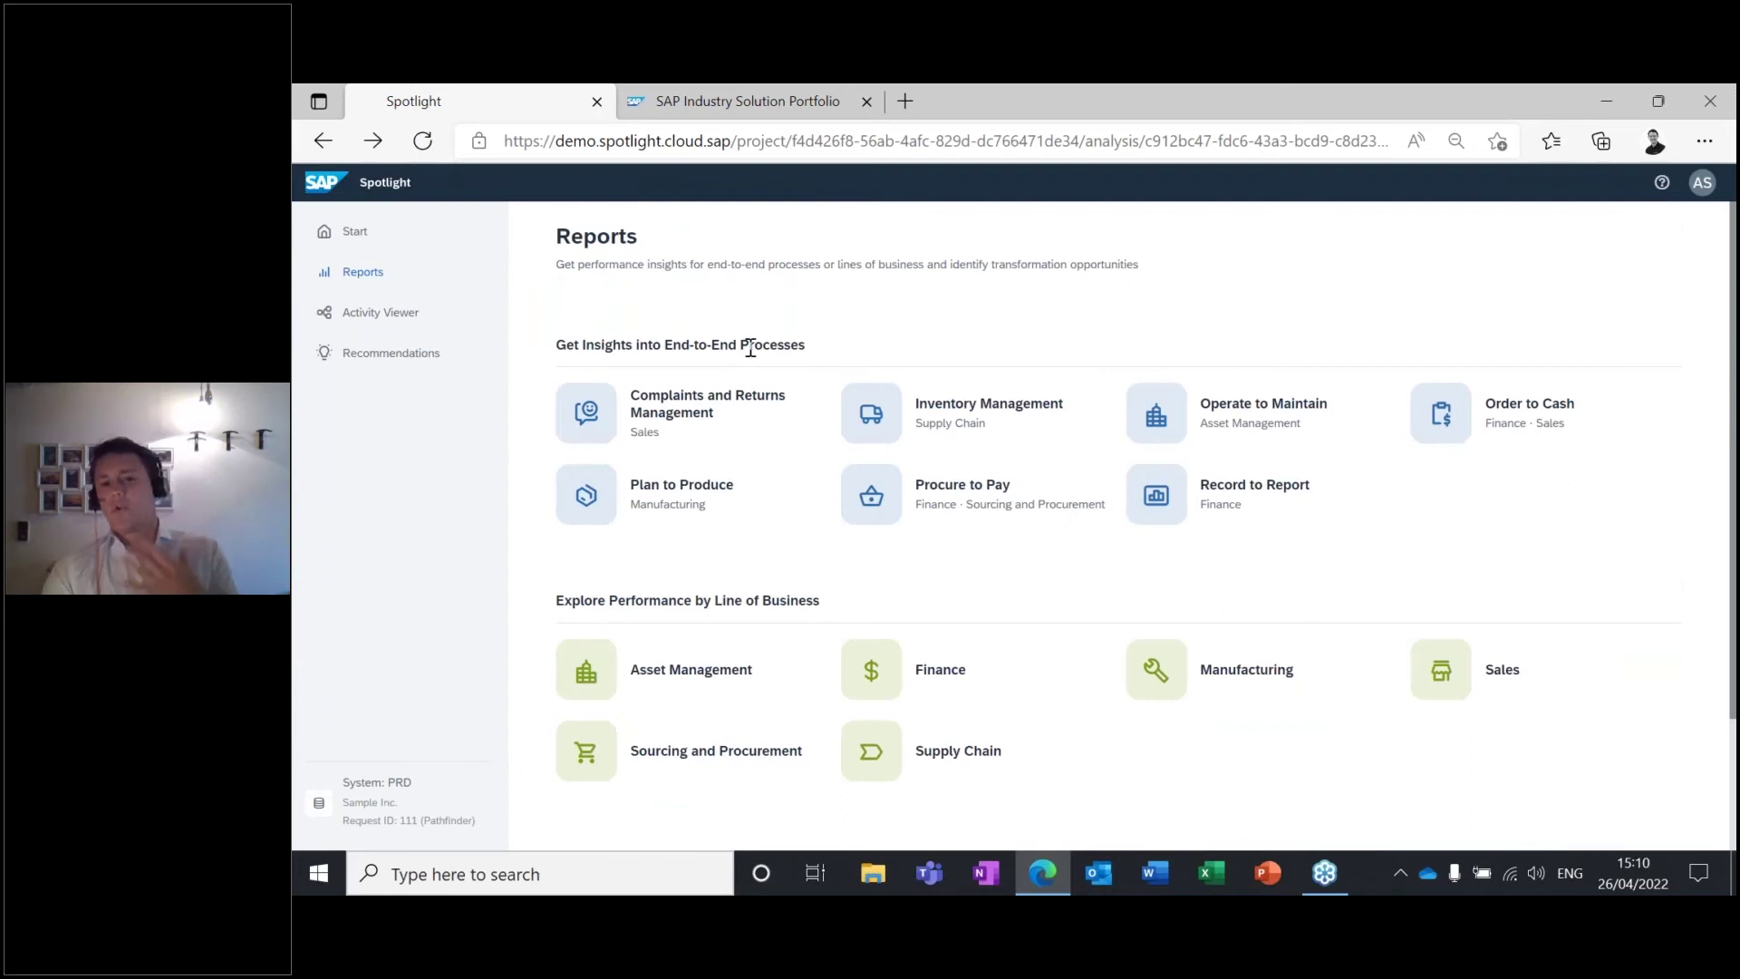
# Open the ERP System Usage report and examine manual effort by transaction type and technical component.
pyautogui.scroll(-2, 997, 494)
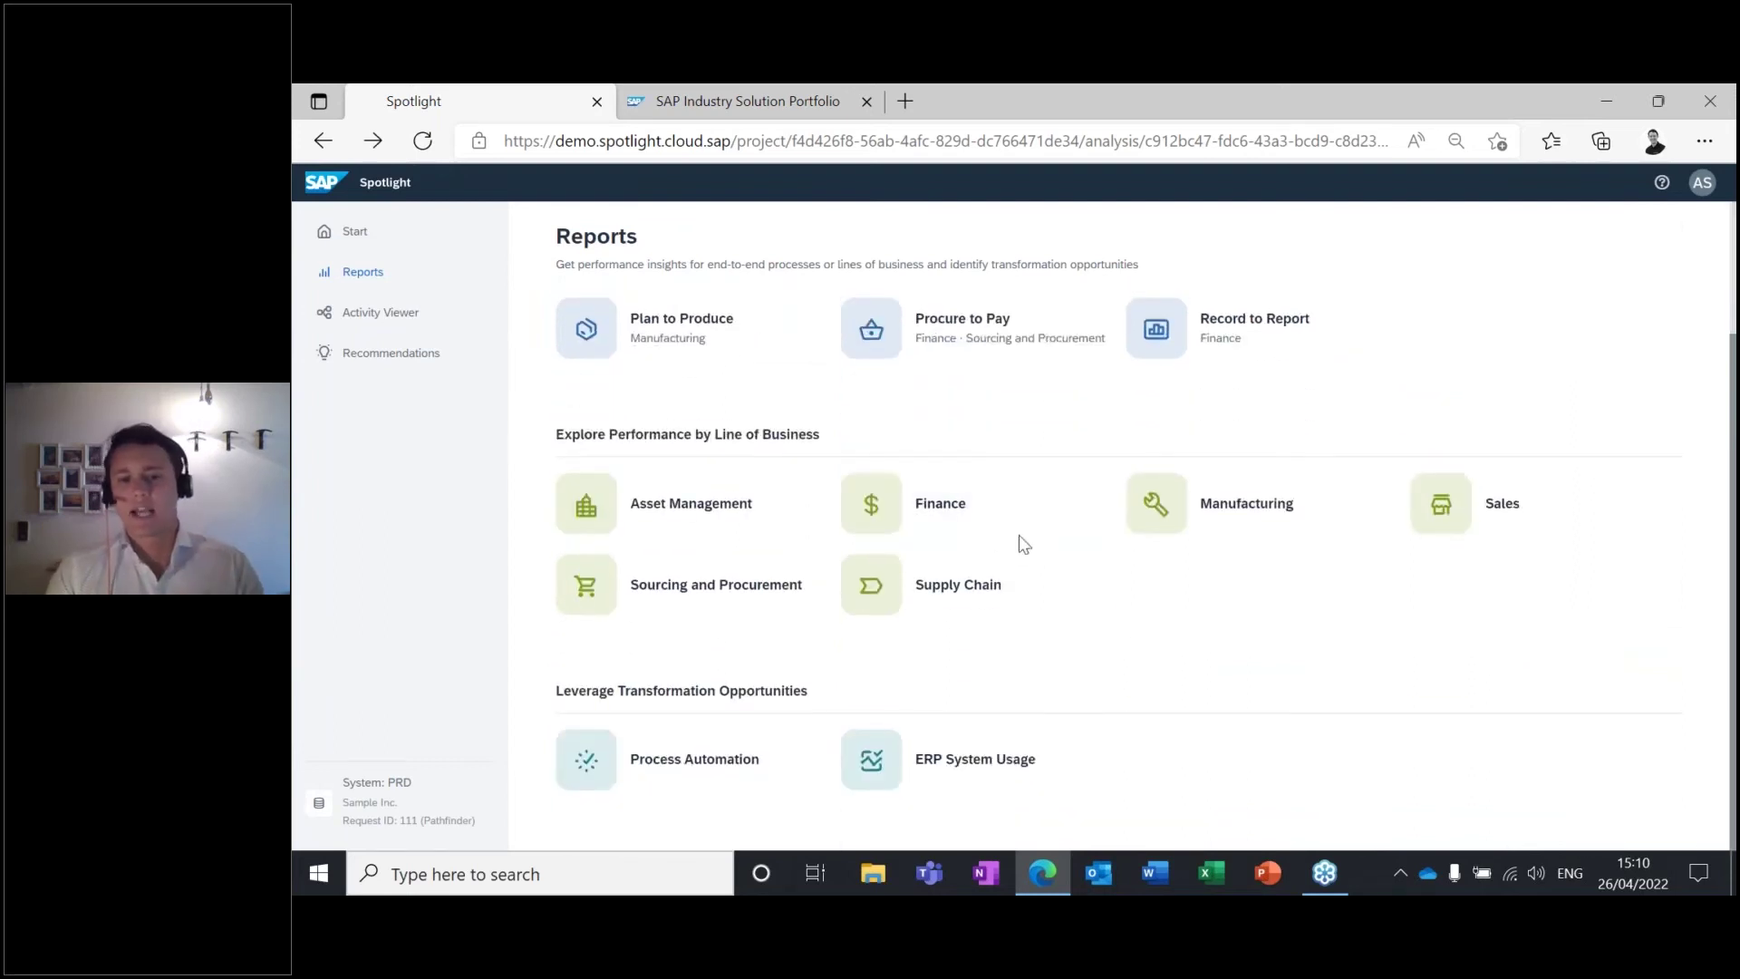
pyautogui.click(983, 767)
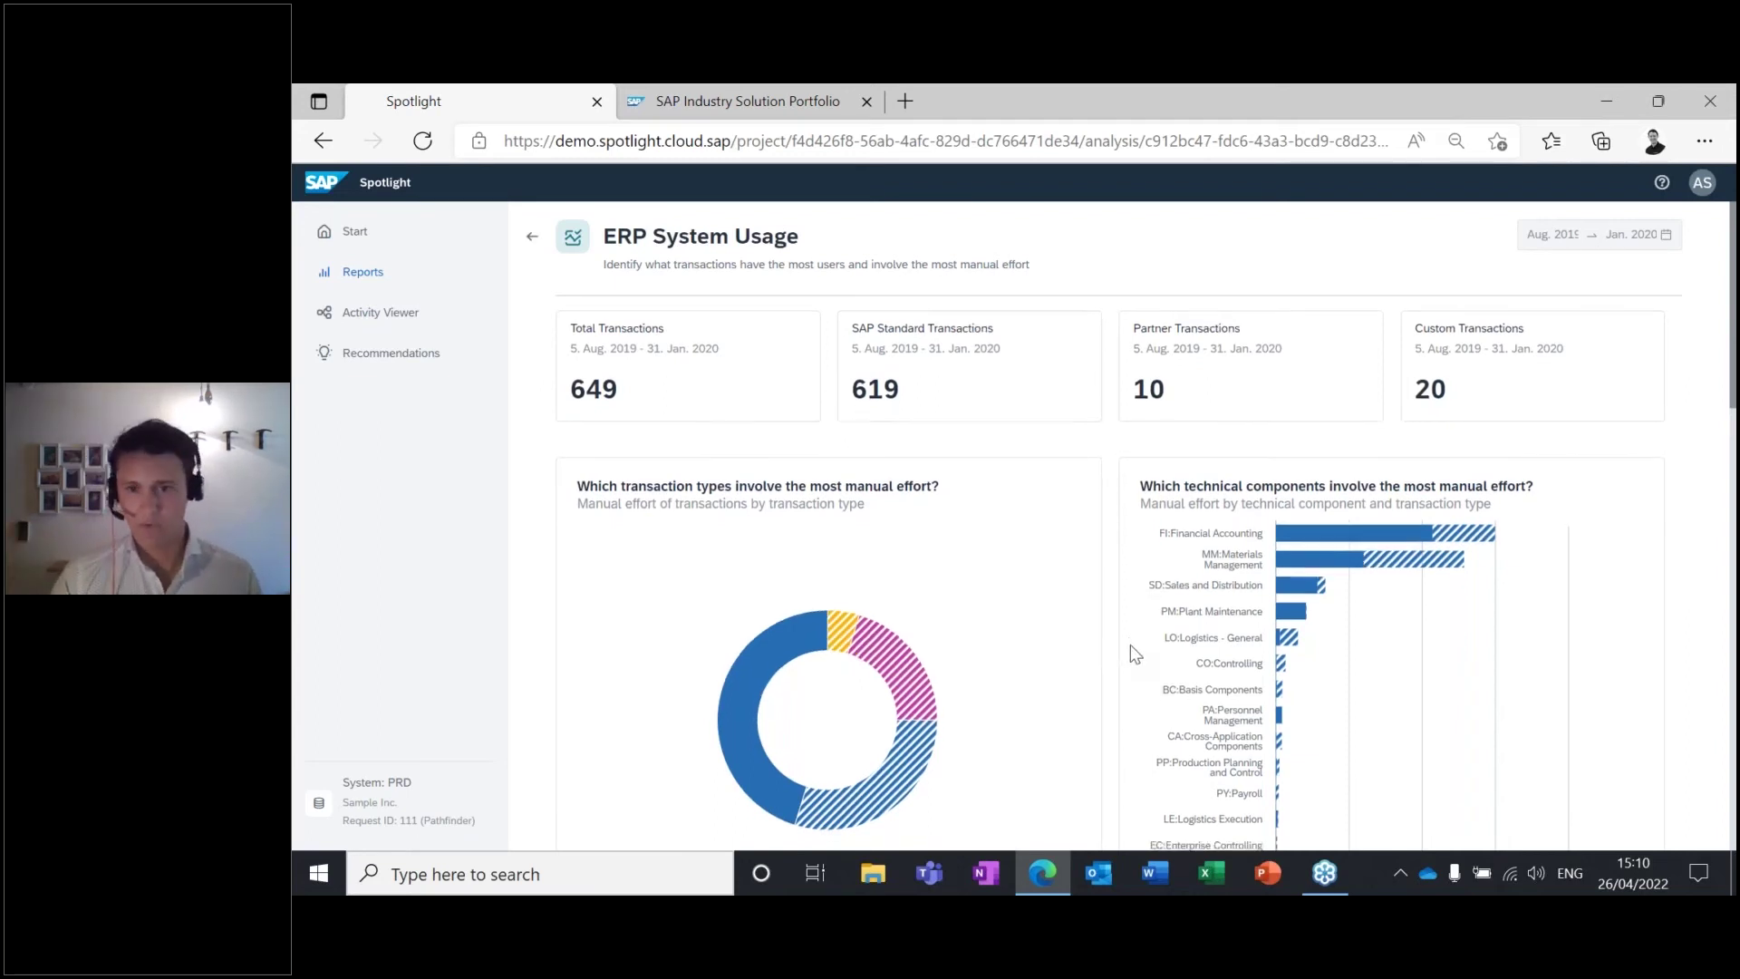
pyautogui.scroll(-2, 1129, 645)
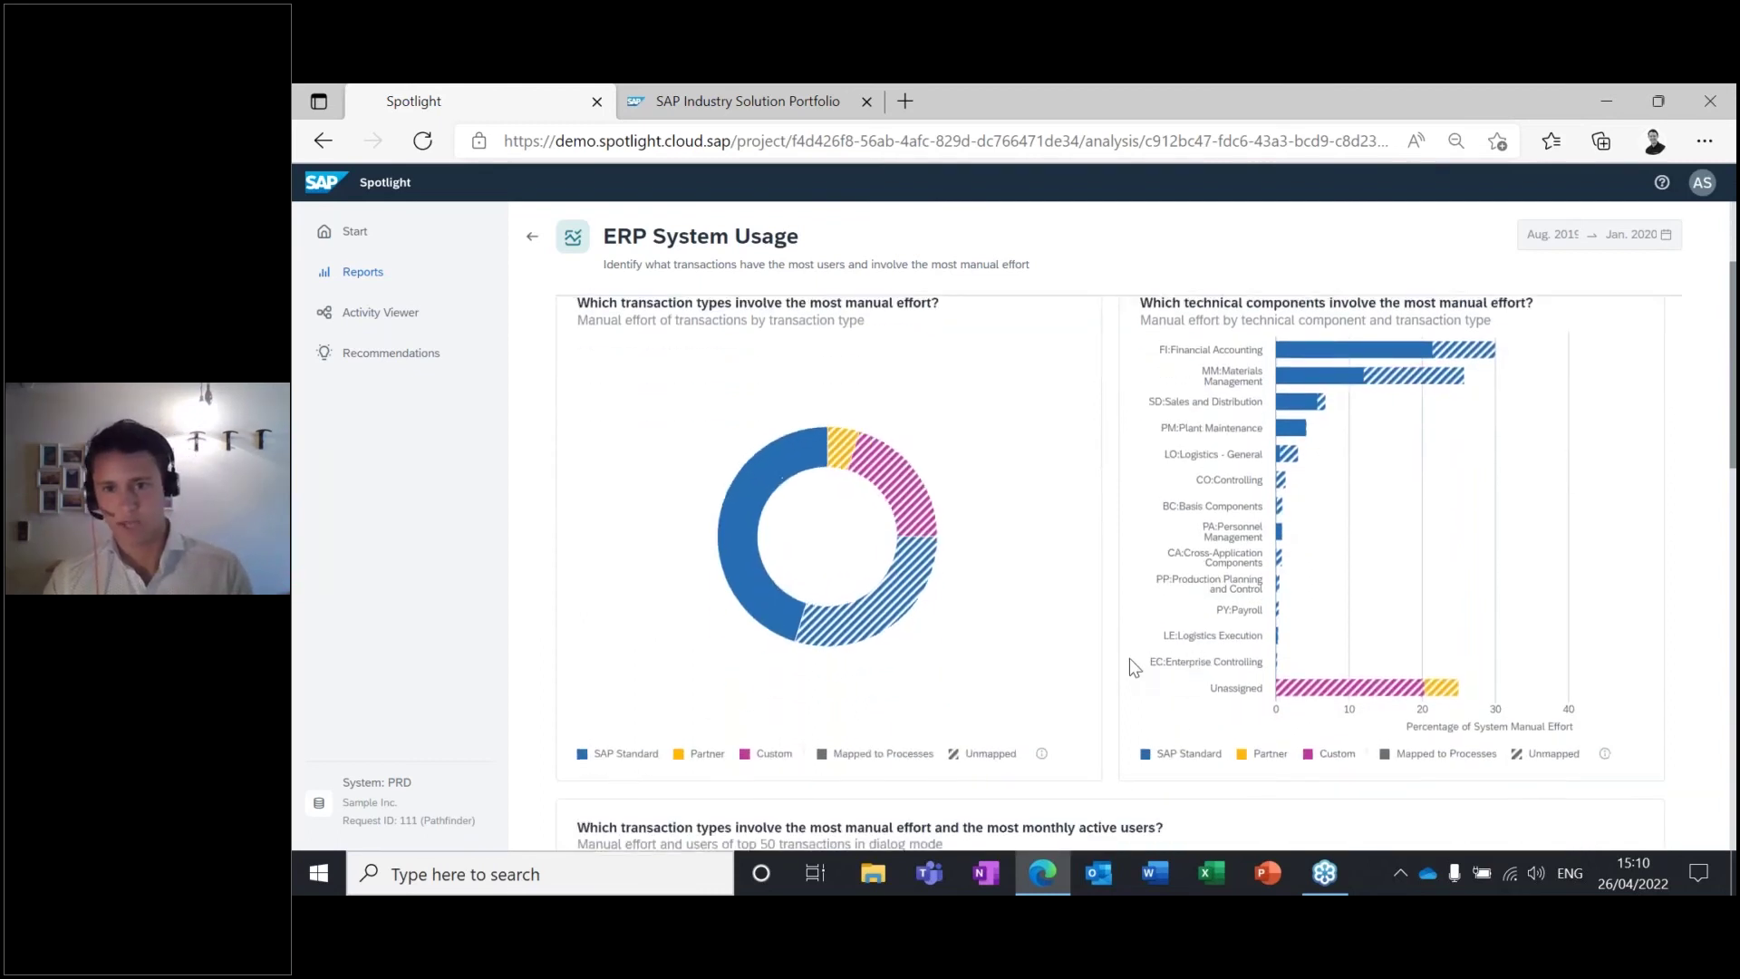
pyautogui.scroll(1, 1129, 658)
pyautogui.moveTo(1285, 444)
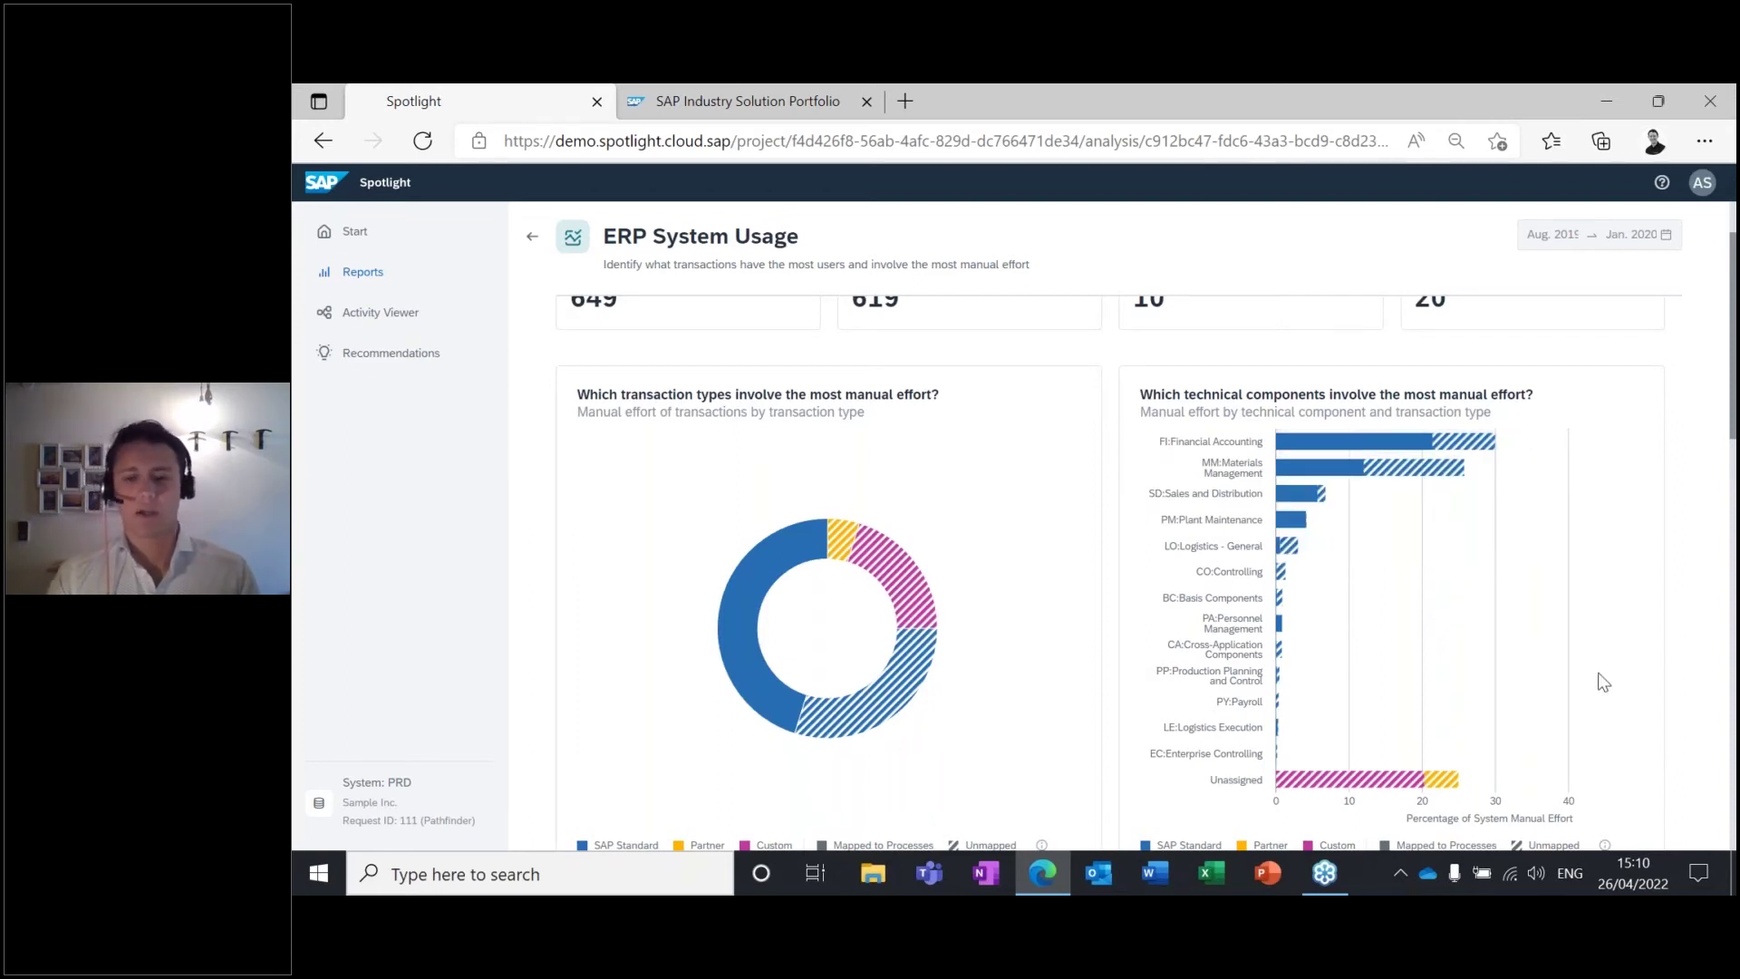
# Inspect custom transaction ZC0001 in the manual effort and active users chart, and examine the Transactions table.
pyautogui.scroll(-6, 1600, 682)
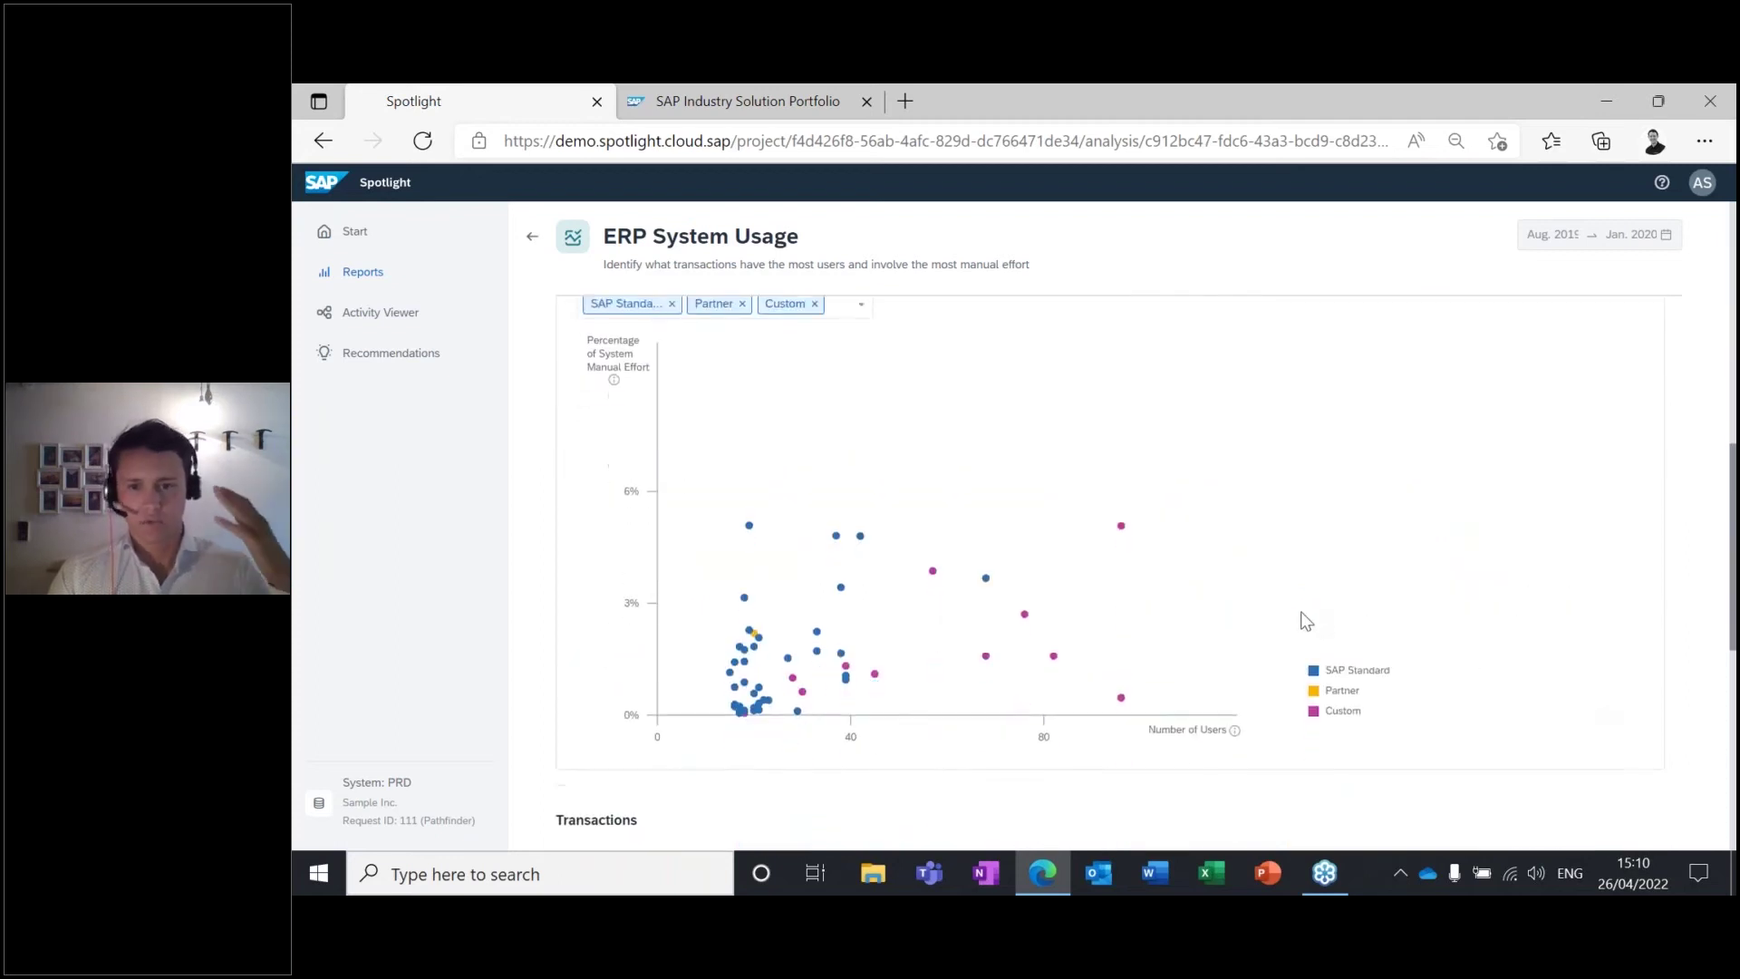
pyautogui.moveTo(1122, 514)
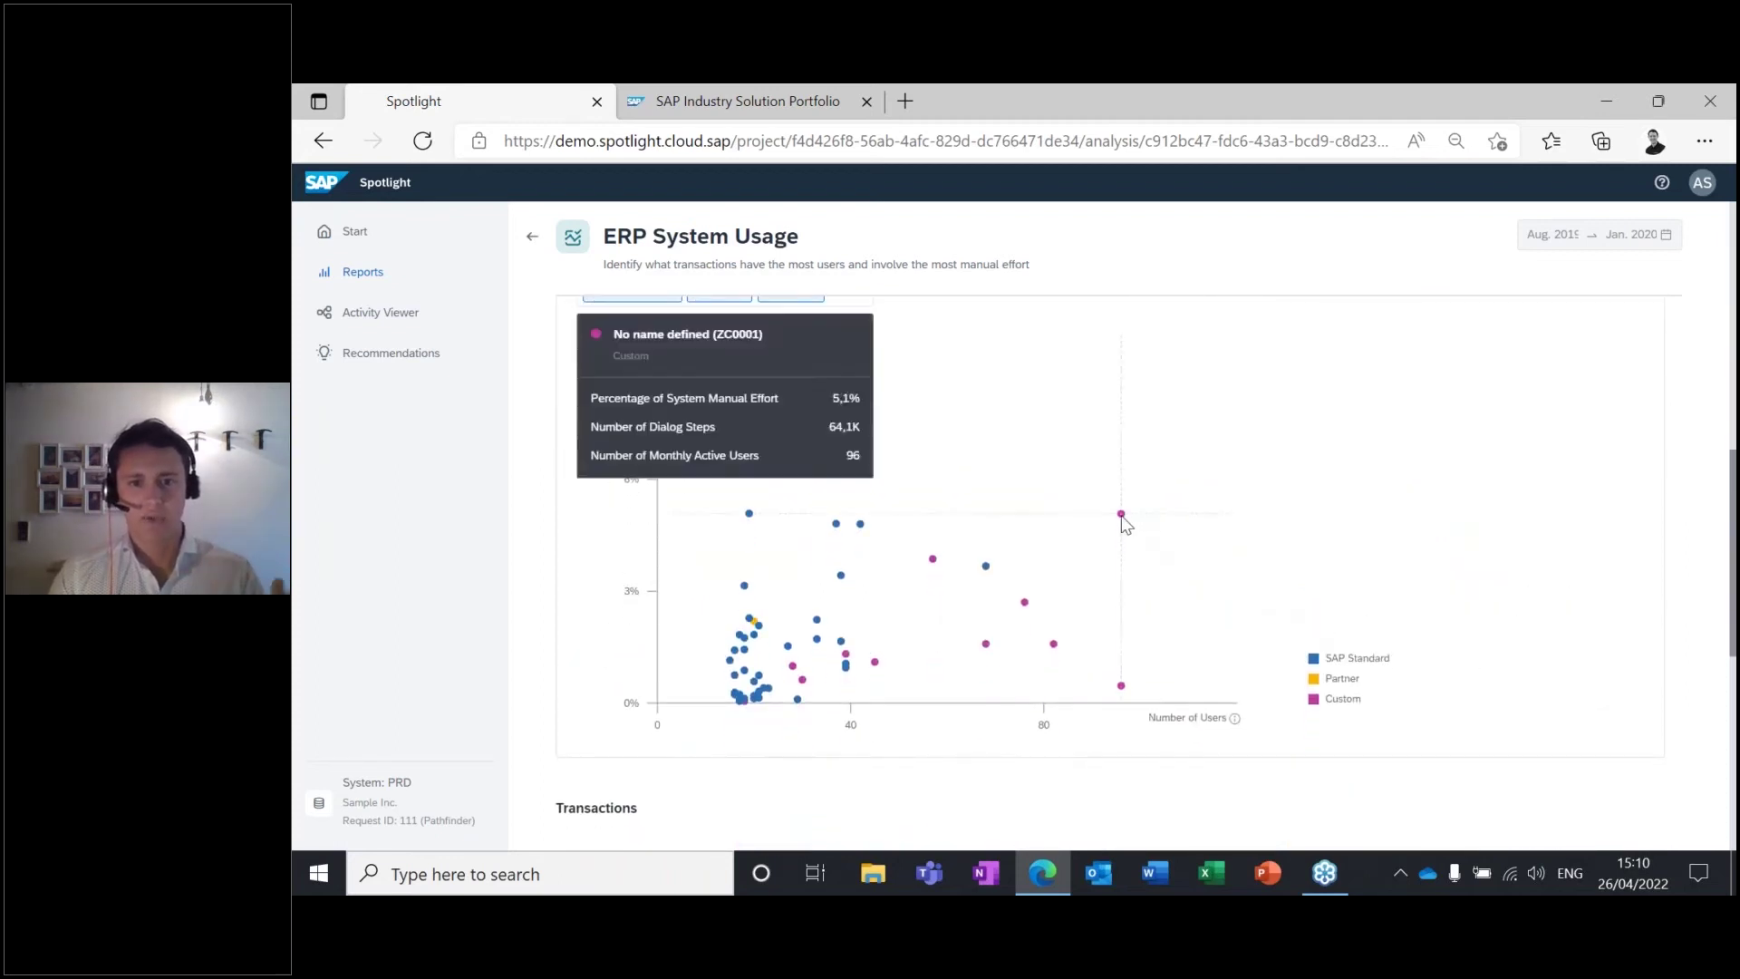
pyautogui.scroll(-5, 1122, 513)
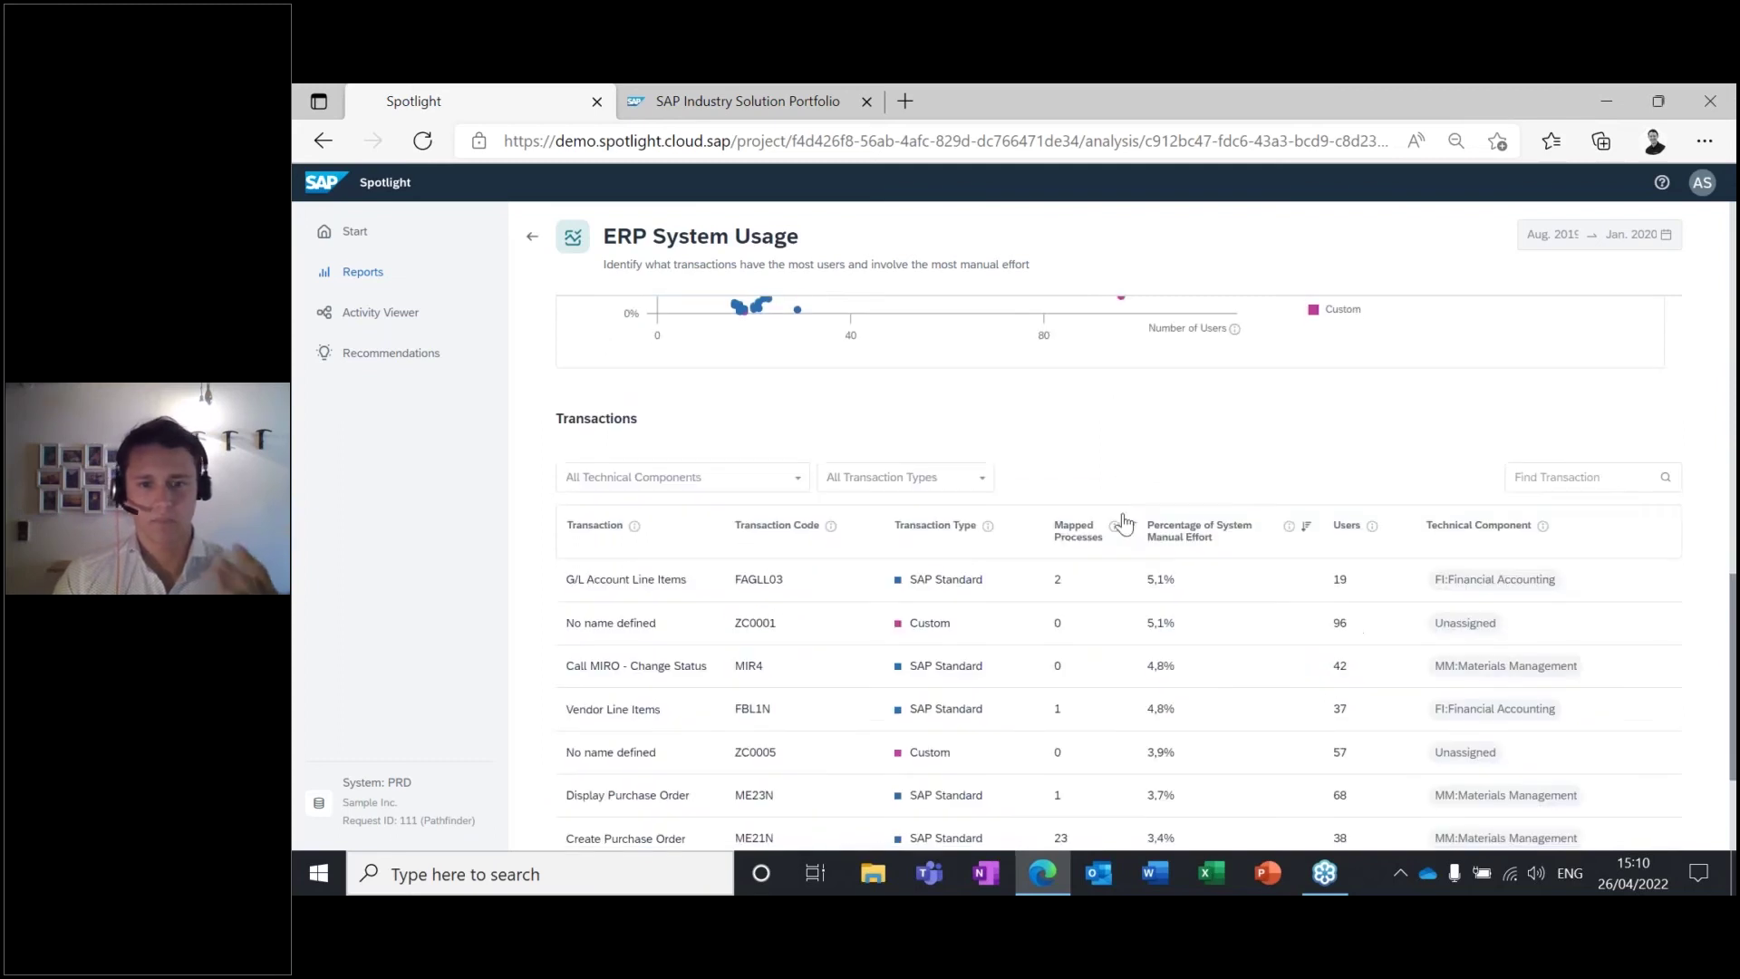
pyautogui.scroll(2, 1004, 547)
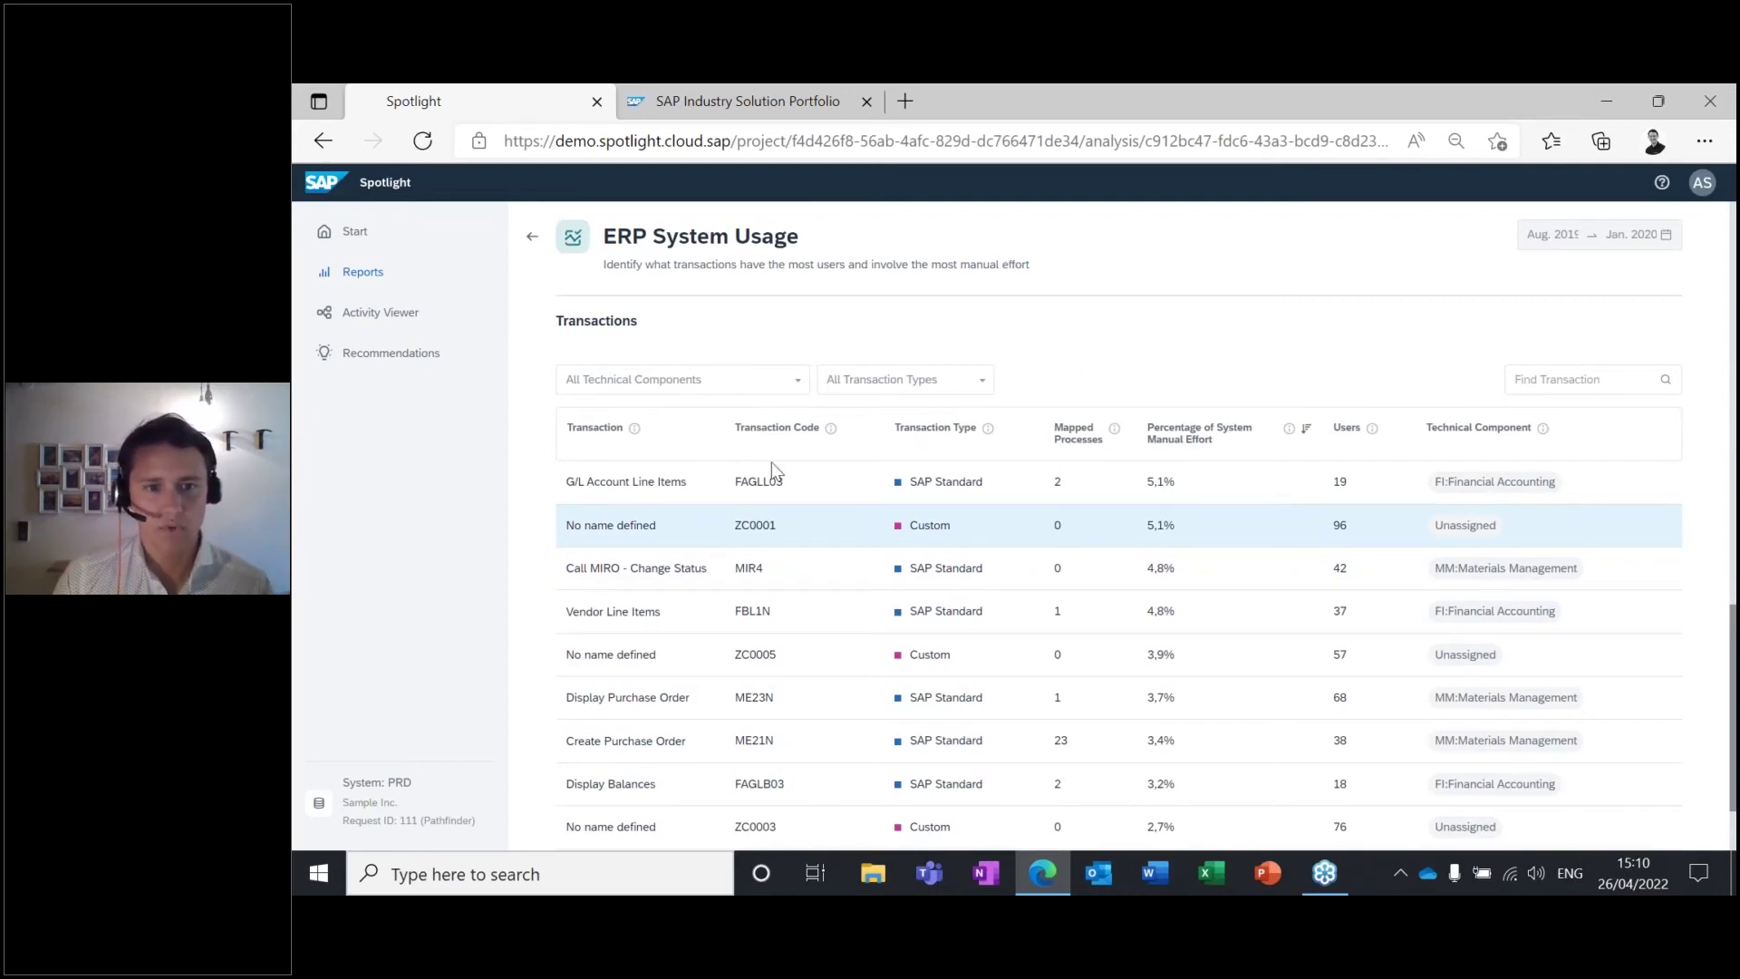
# Filter the Transactions table to the Custom transaction type.
pyautogui.click(799, 378)
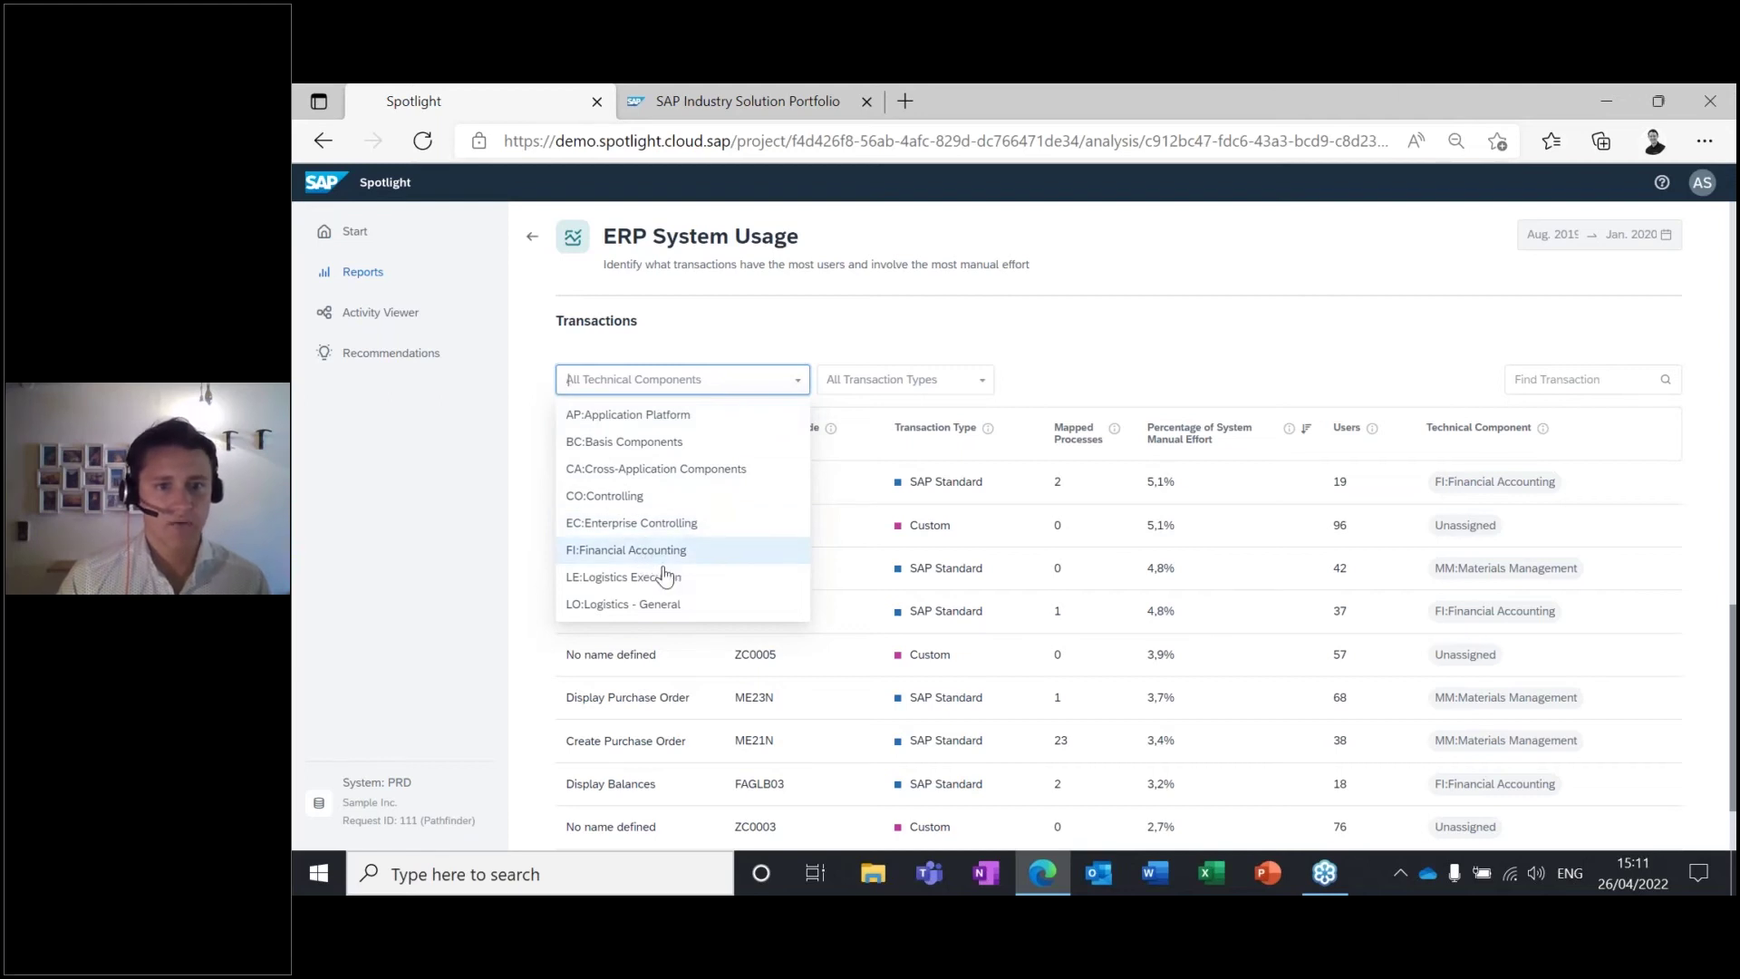
pyautogui.click(983, 381)
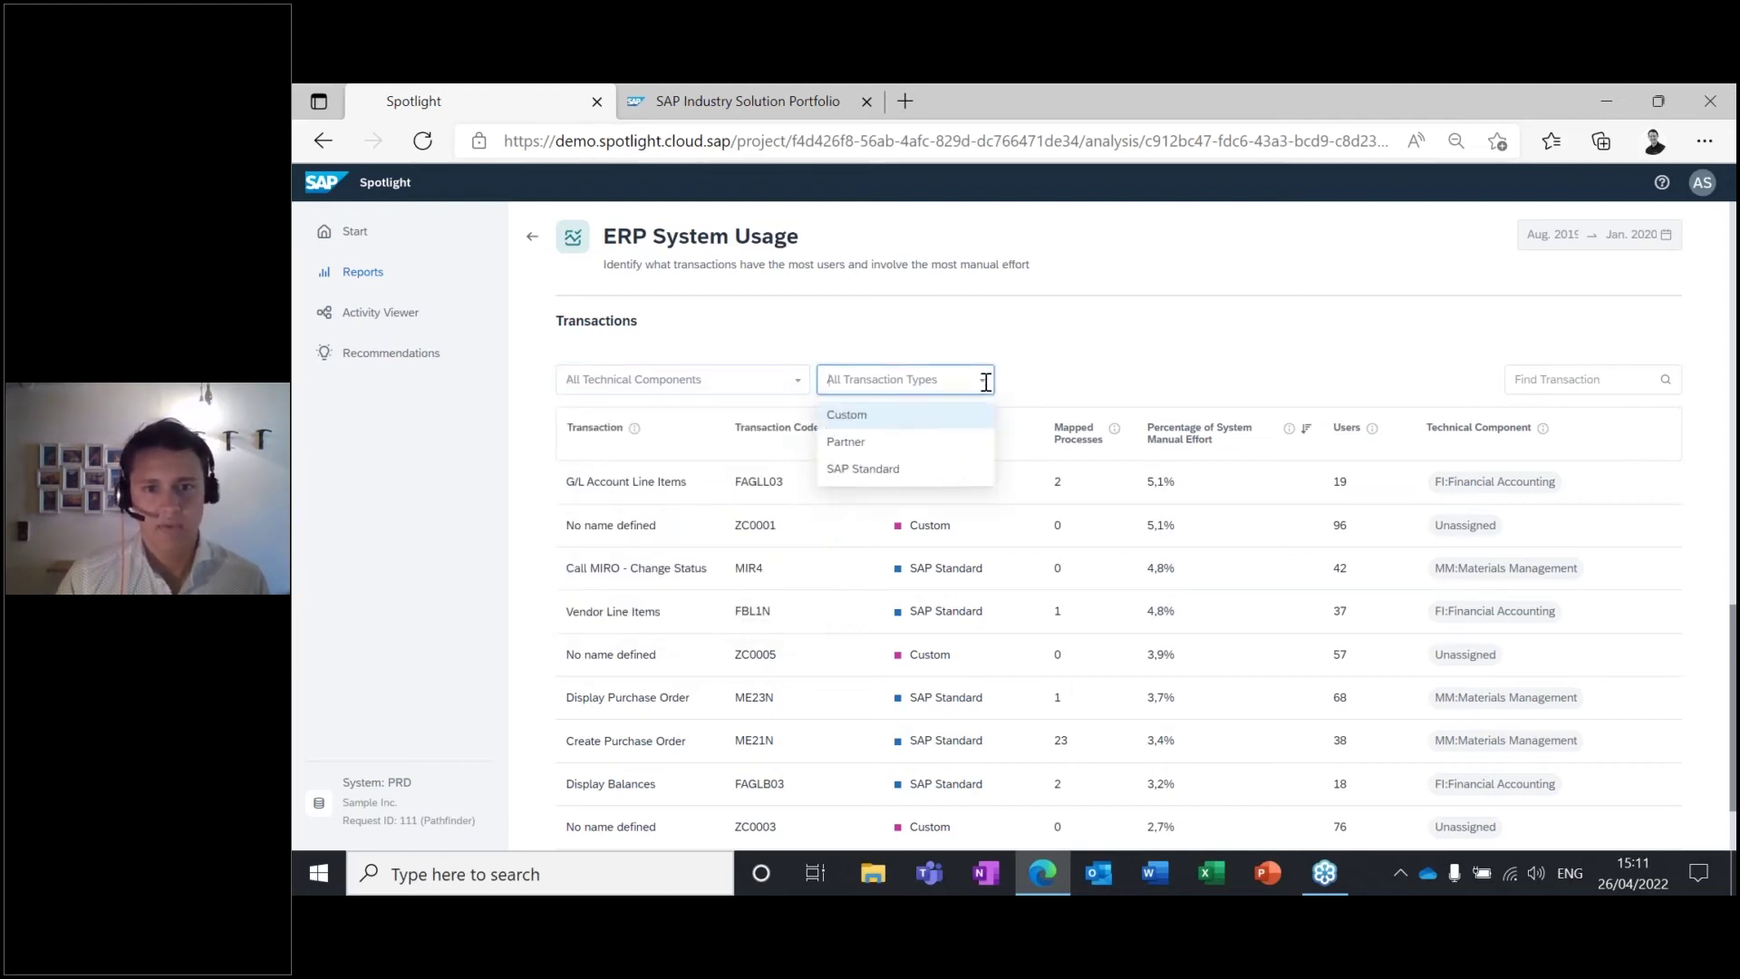
pyautogui.click(875, 422)
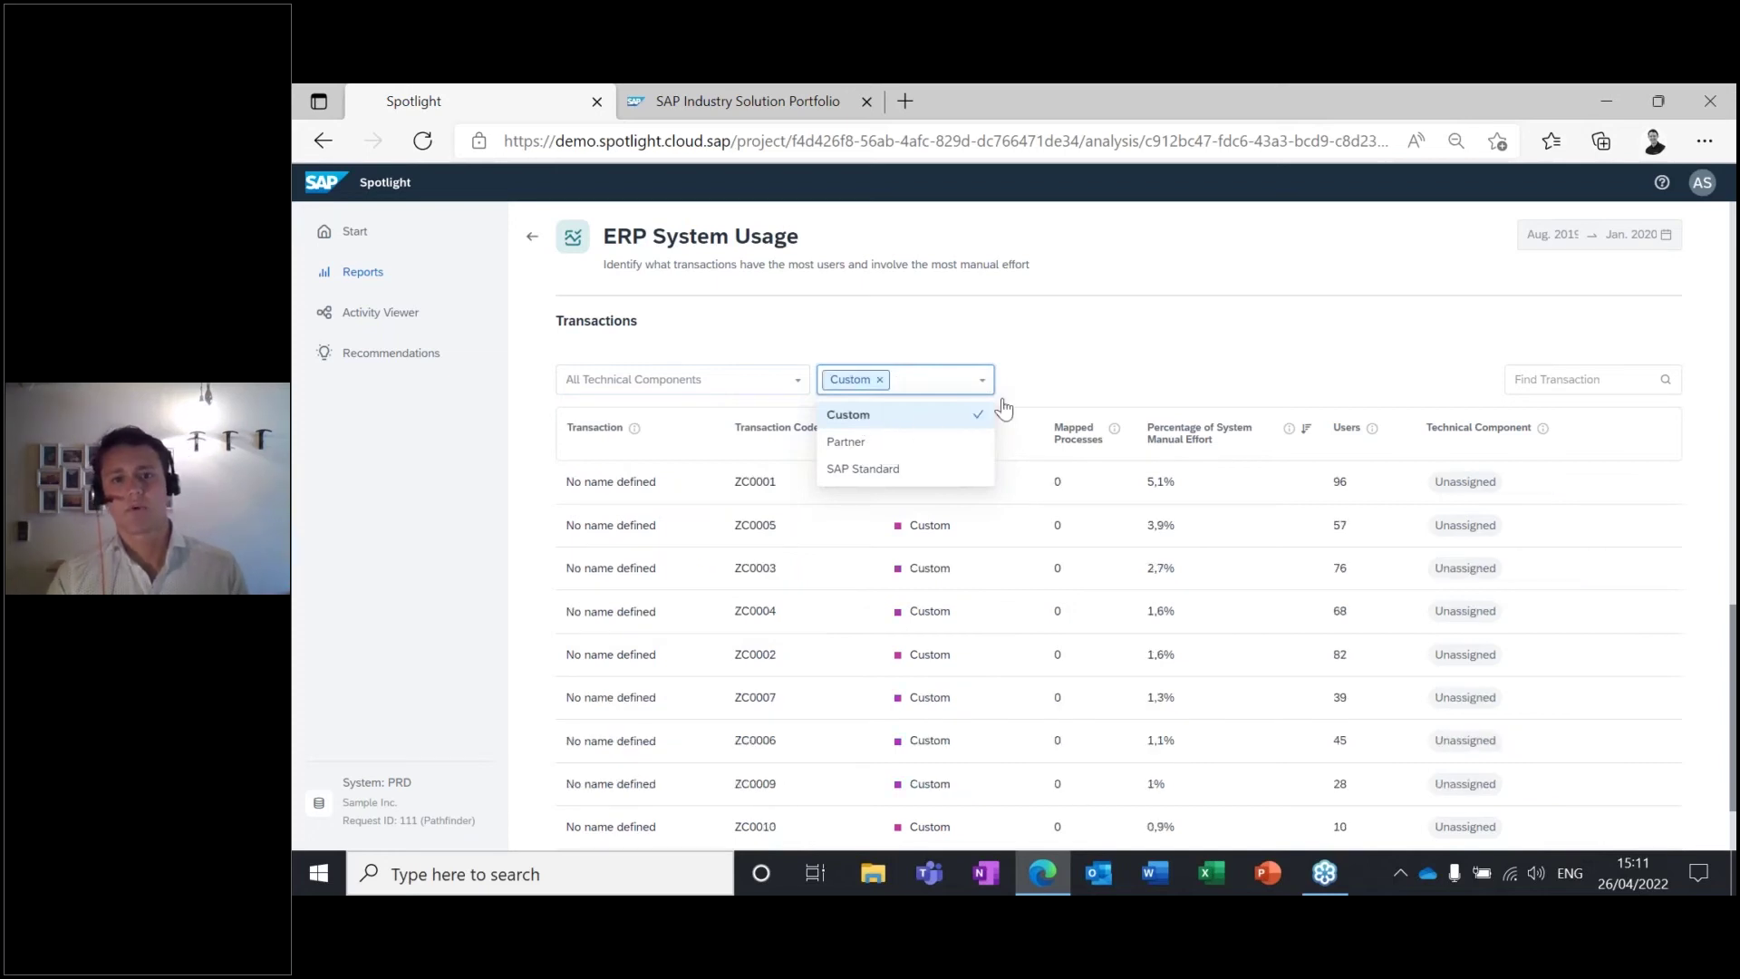
pyautogui.click(1178, 359)
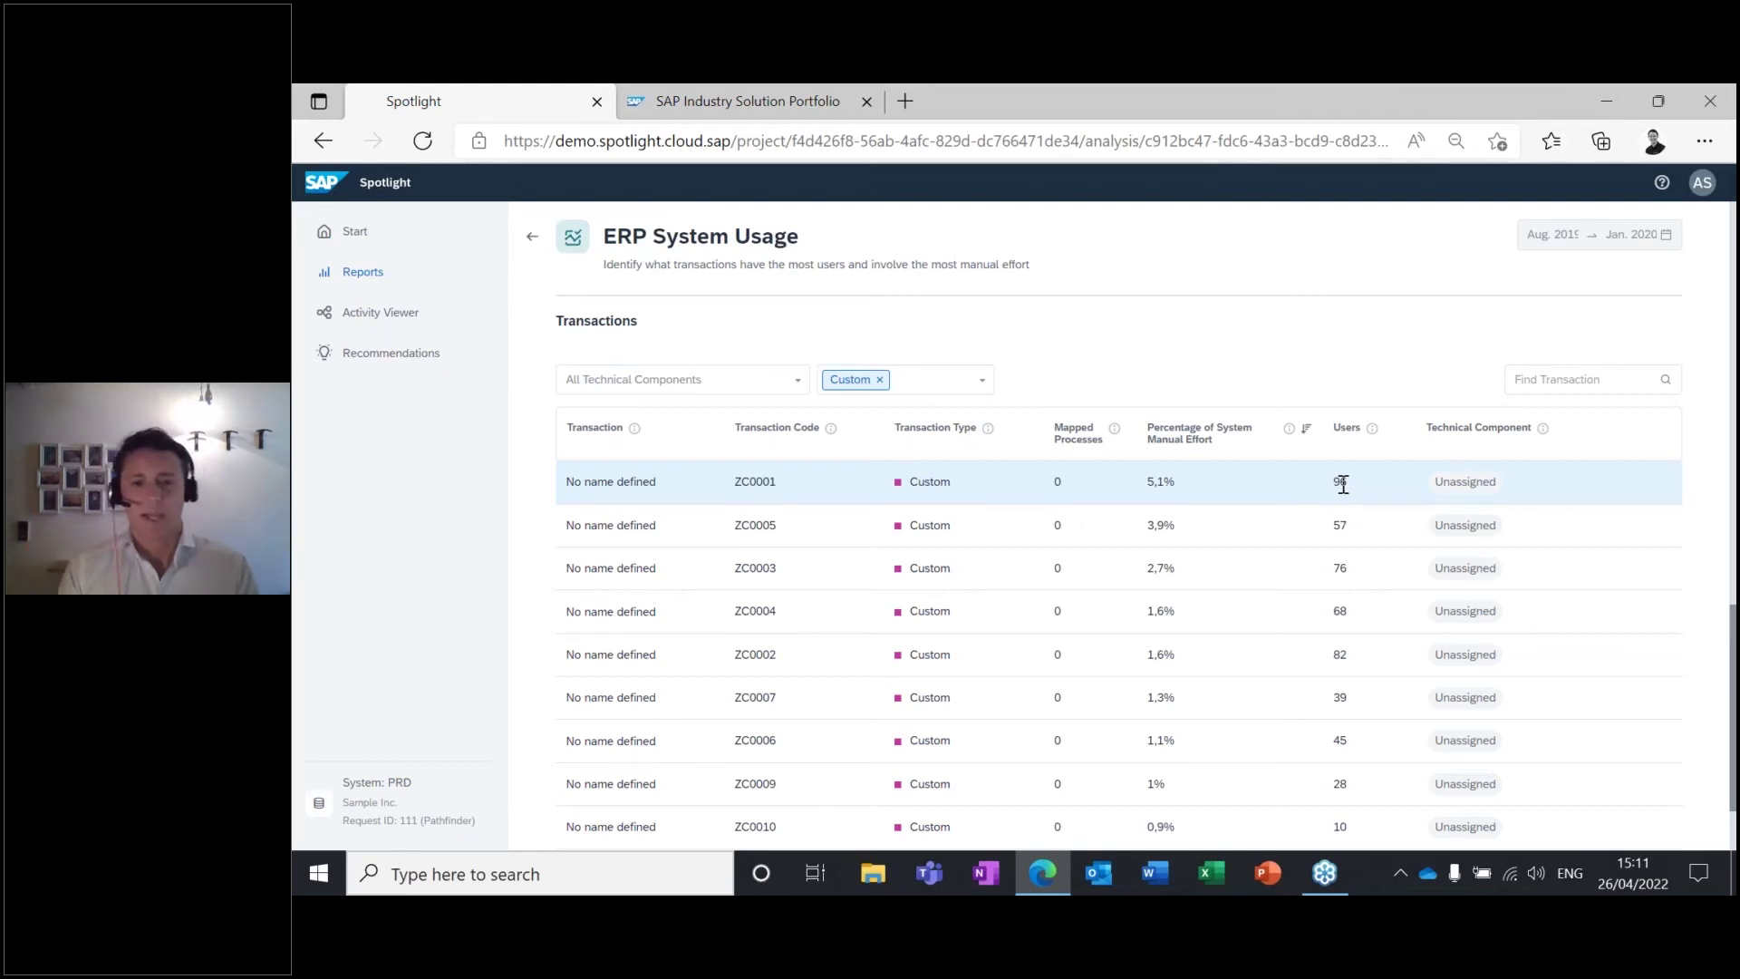
# Examine the custom transactions' manual effort, users and mapped processes, and return to the reports overview.
pyautogui.scroll(-1, 1092, 587)
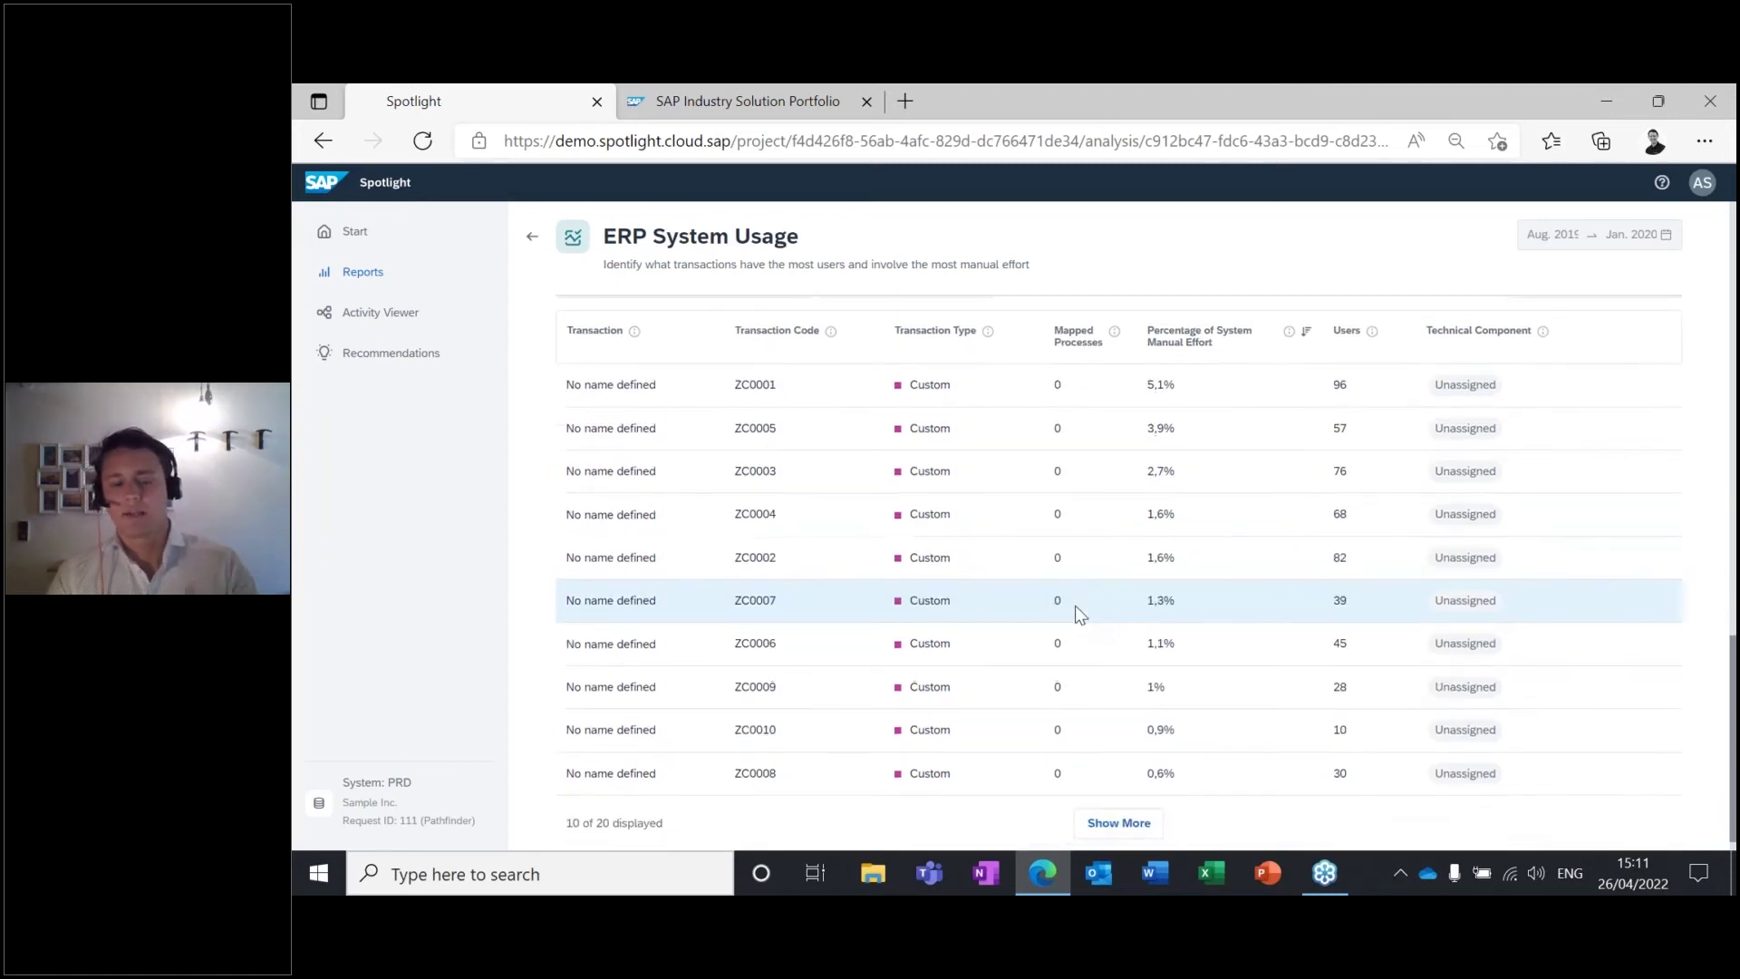
pyautogui.scroll(2, 1075, 602)
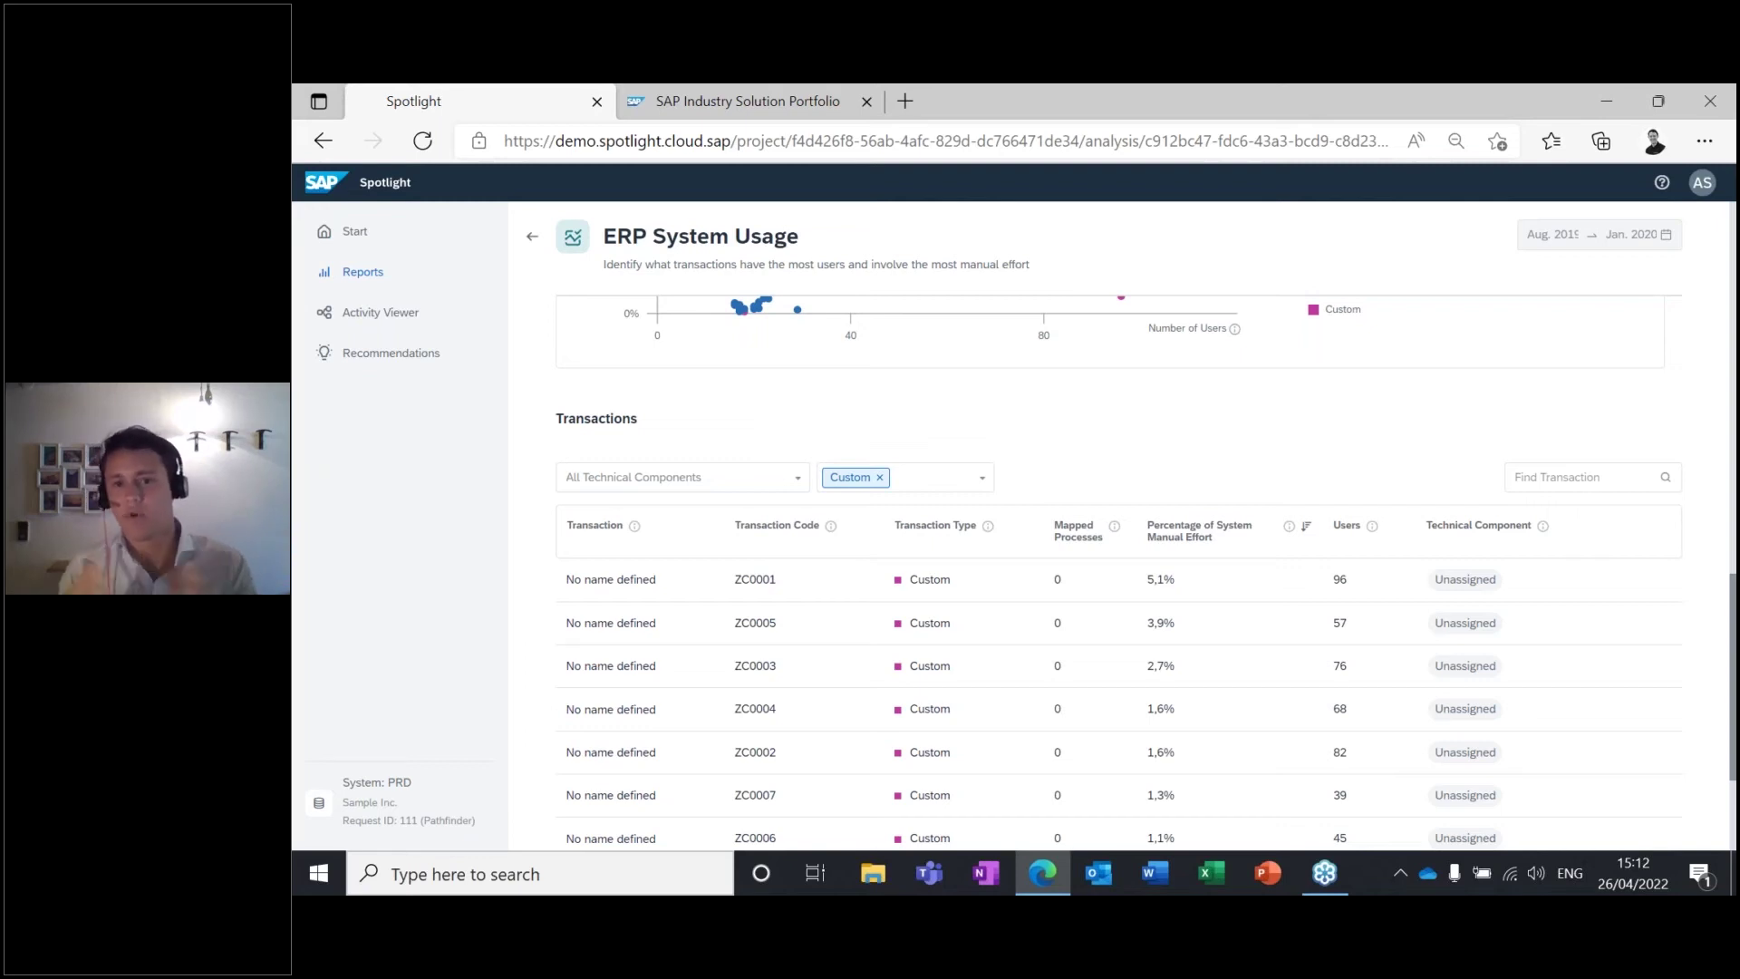
pyautogui.click(532, 237)
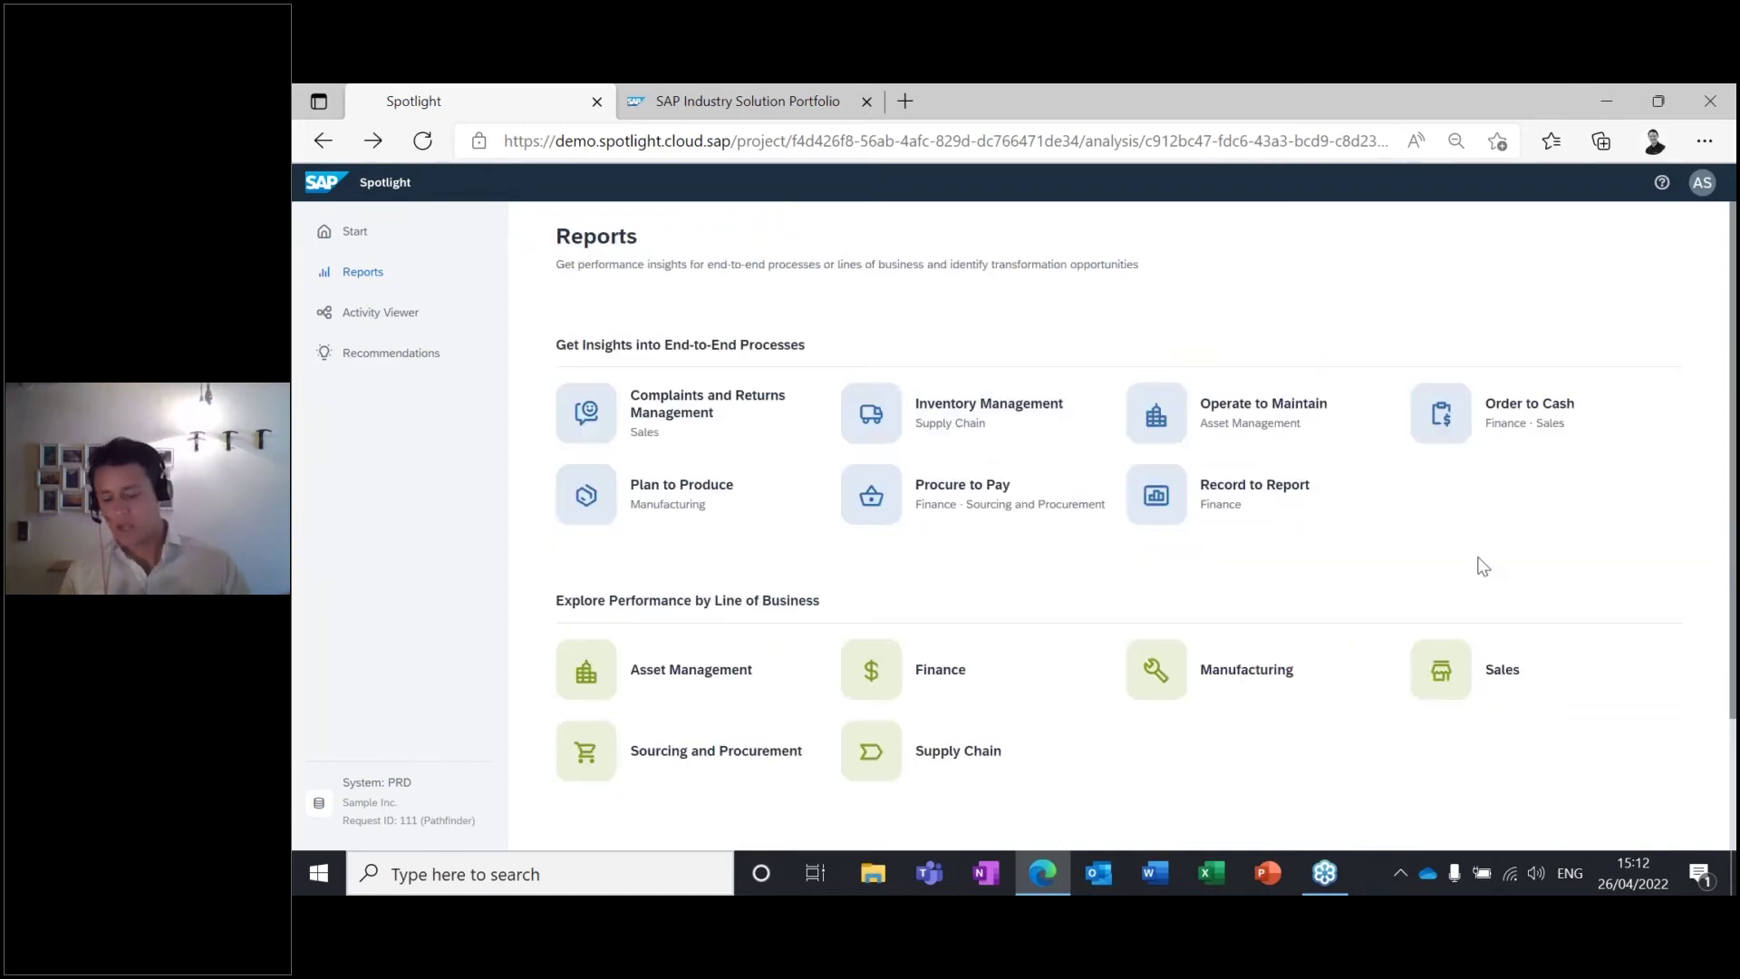